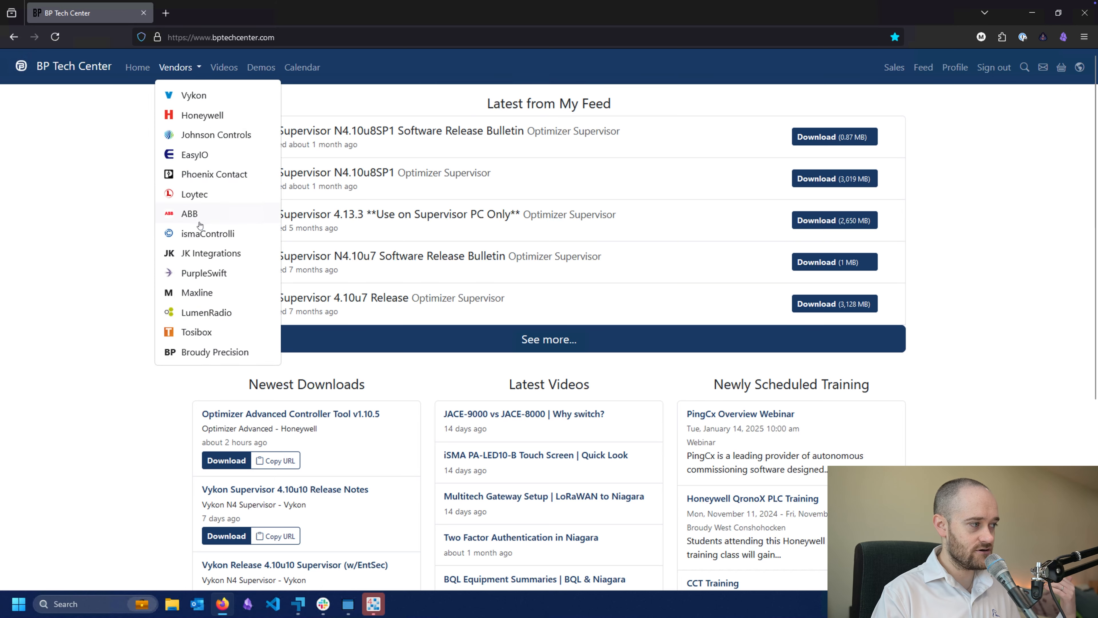
Open the ismaControlli vendor page and expand the iSMA SmartView downloads to locate the iSMA SmartView Niagara Module
{"action": "left_click", "coordinate": [200, 232]}
{"action": "scroll", "coordinate": [157, 289], "scroll_direction": "down", "scroll_amount": 8}
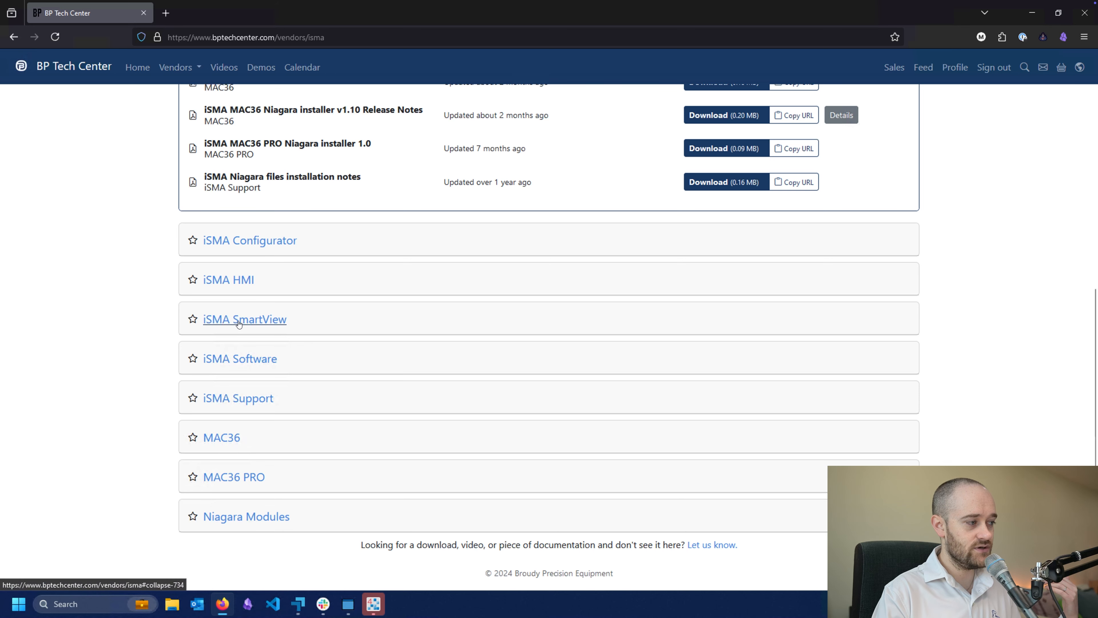
{"action": "left_click", "coordinate": [237, 328]}
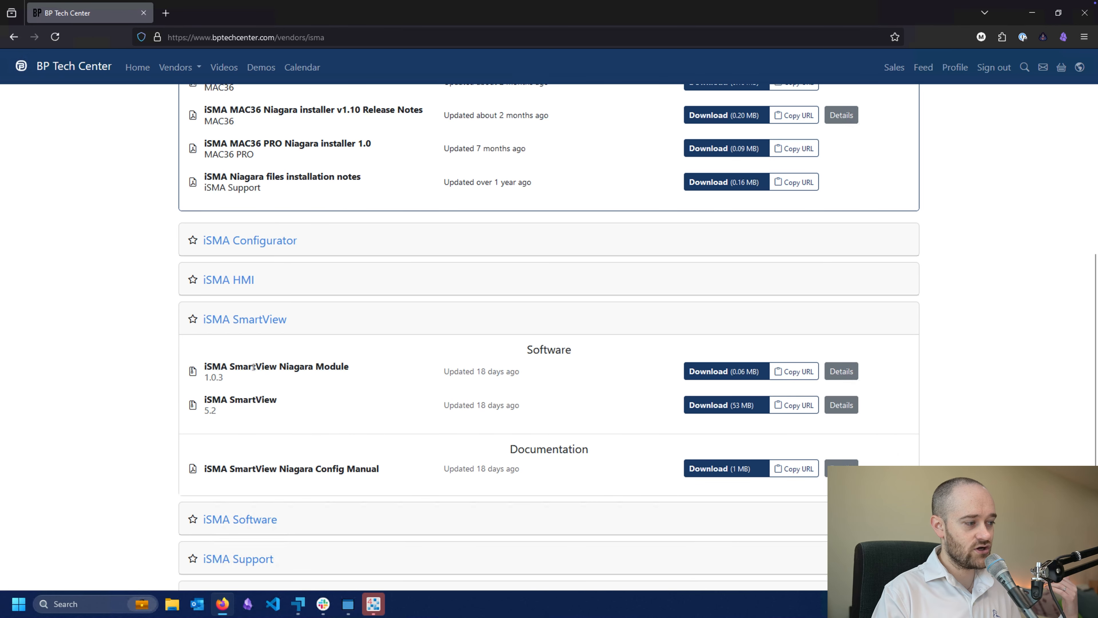
{"action": "left_click_drag", "start_coordinate": [235, 366], "coordinate": [315, 366]}
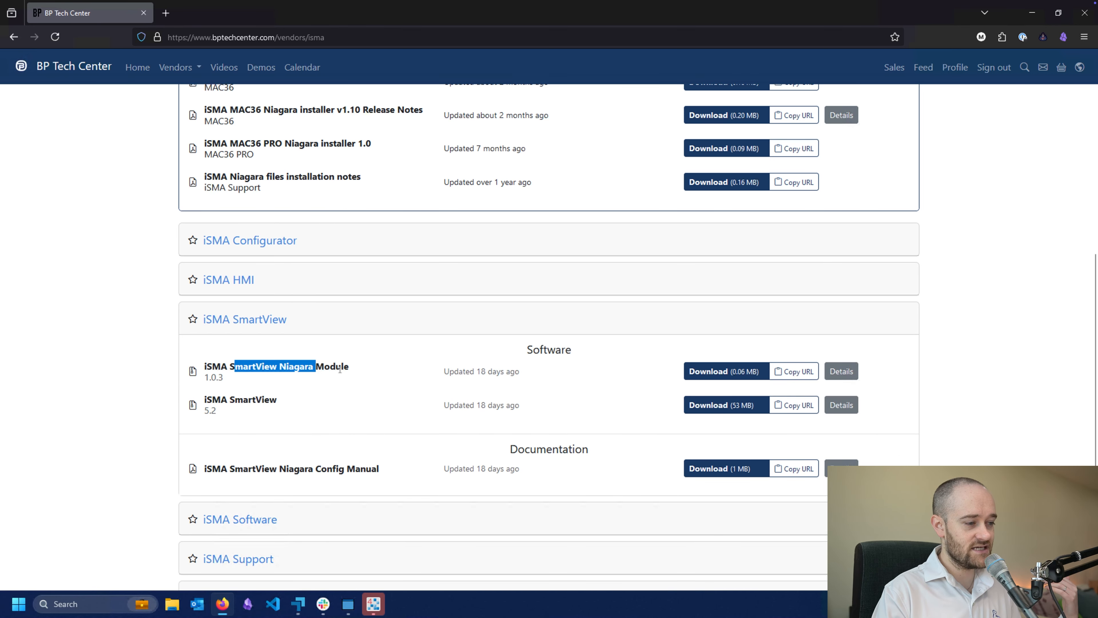
{"action": "left_click", "coordinate": [359, 371]}
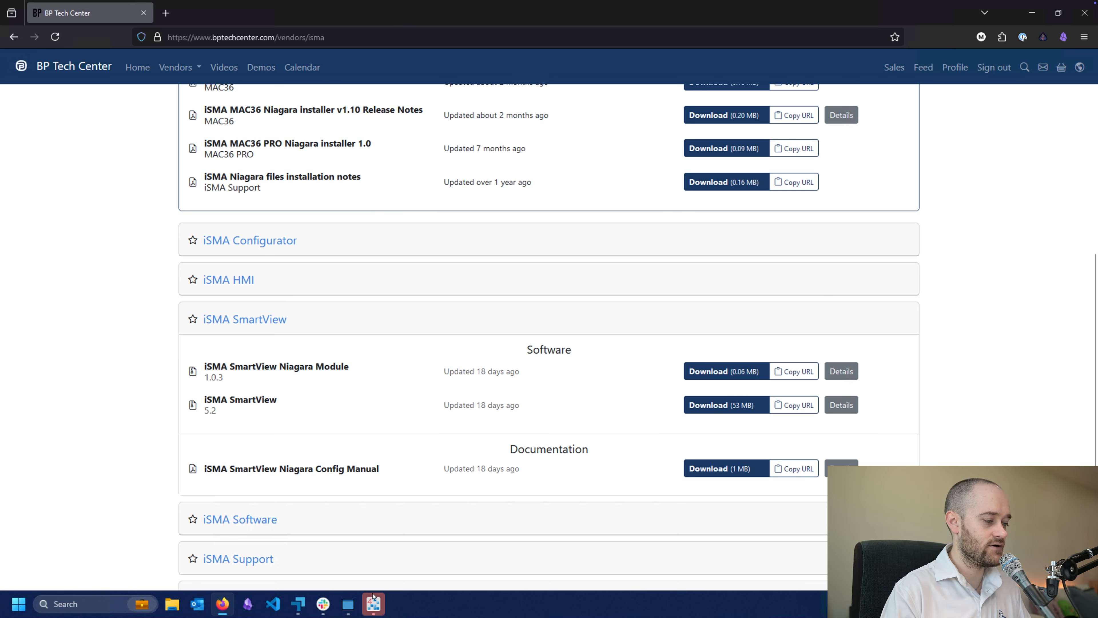
Switch to File Explorer and open the modules folder of Niagara-4.14.0.162 on the C: drive
{"action": "mouse_move", "coordinate": [373, 598]}
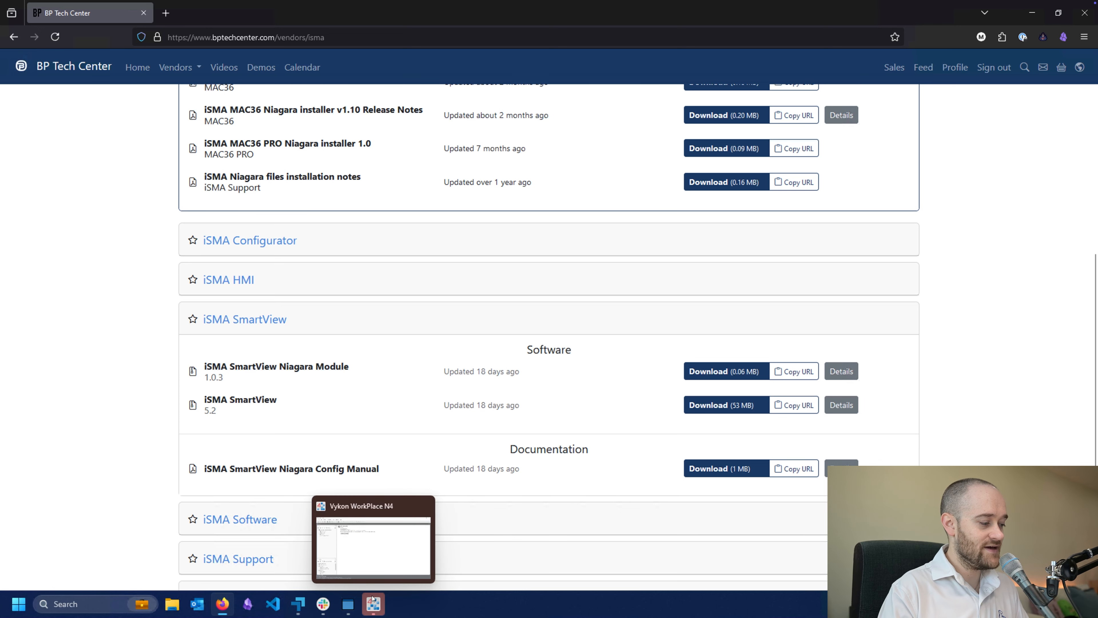
{"action": "left_click", "coordinate": [172, 604]}
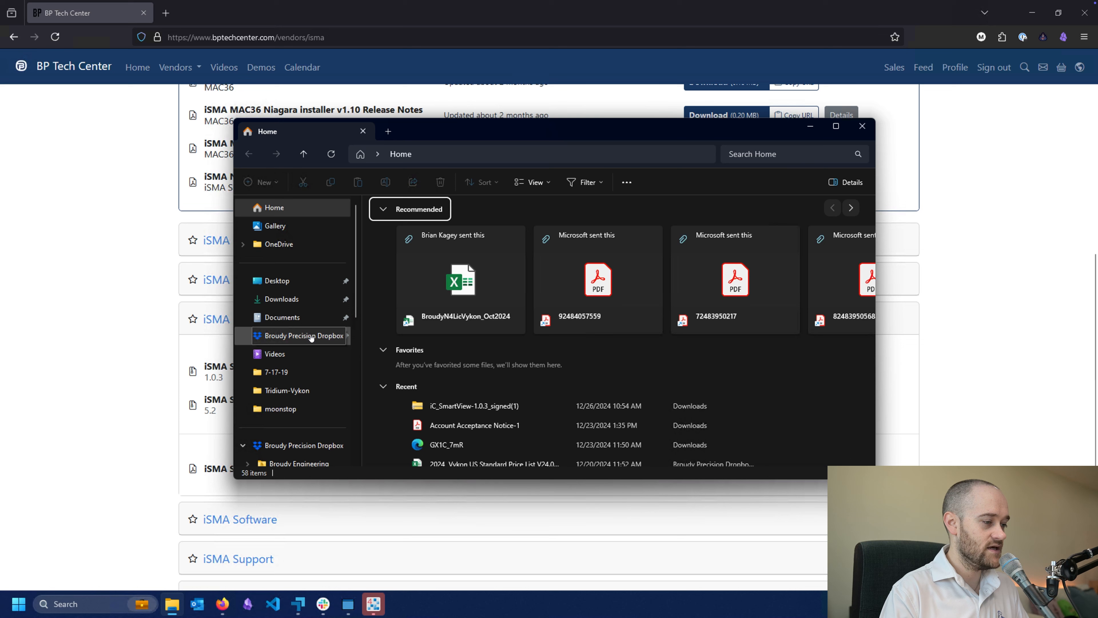
{"action": "scroll", "coordinate": [321, 363], "scroll_direction": "down", "scroll_amount": 2}
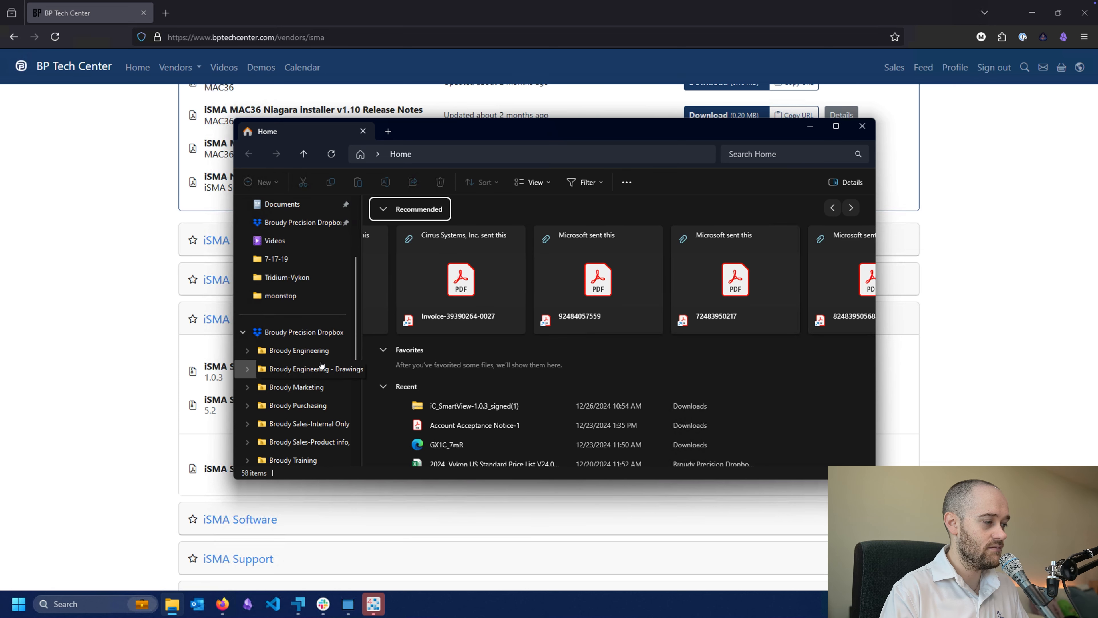
{"action": "scroll", "coordinate": [321, 363], "scroll_direction": "down", "scroll_amount": 3}
{"action": "left_click", "coordinate": [286, 405]}
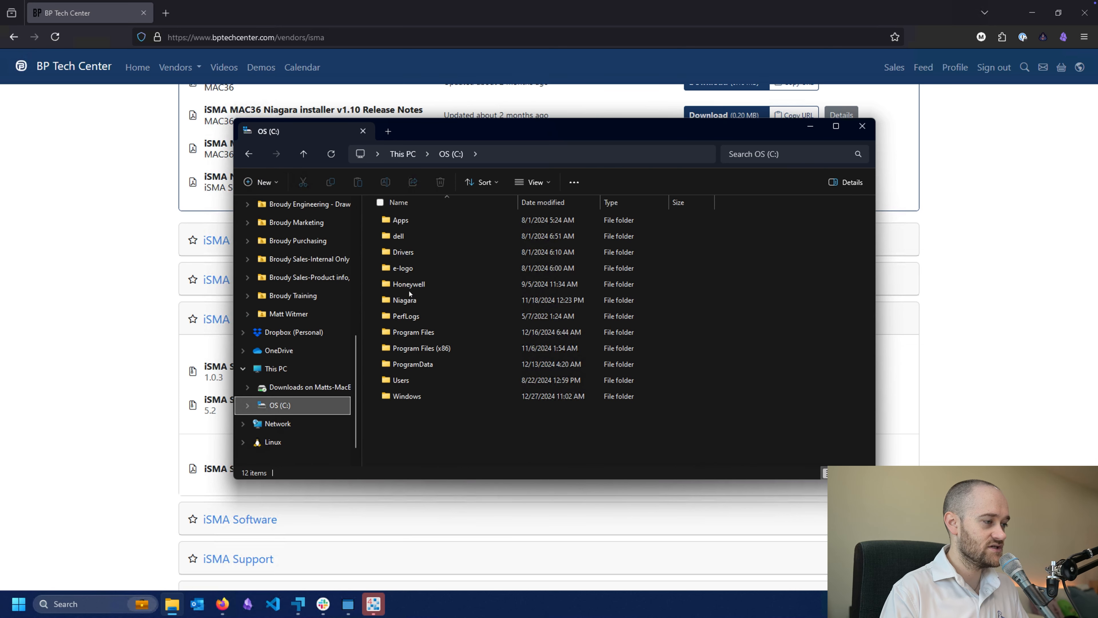
{"action": "double_click", "coordinate": [406, 299]}
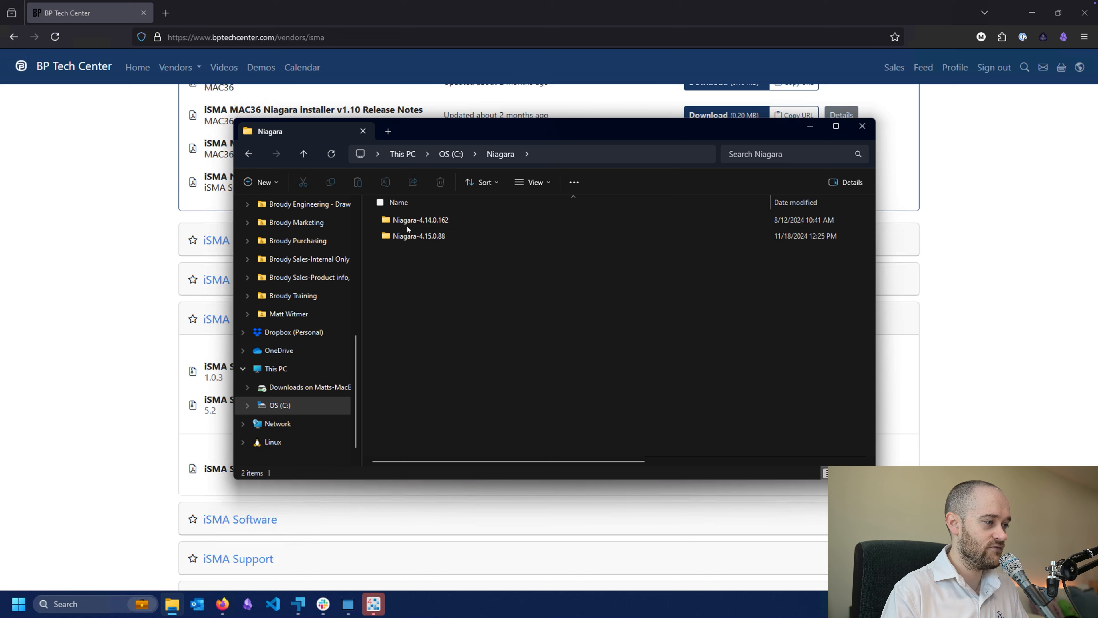
{"action": "double_click", "coordinate": [409, 224]}
{"action": "left_click", "coordinate": [407, 363]}
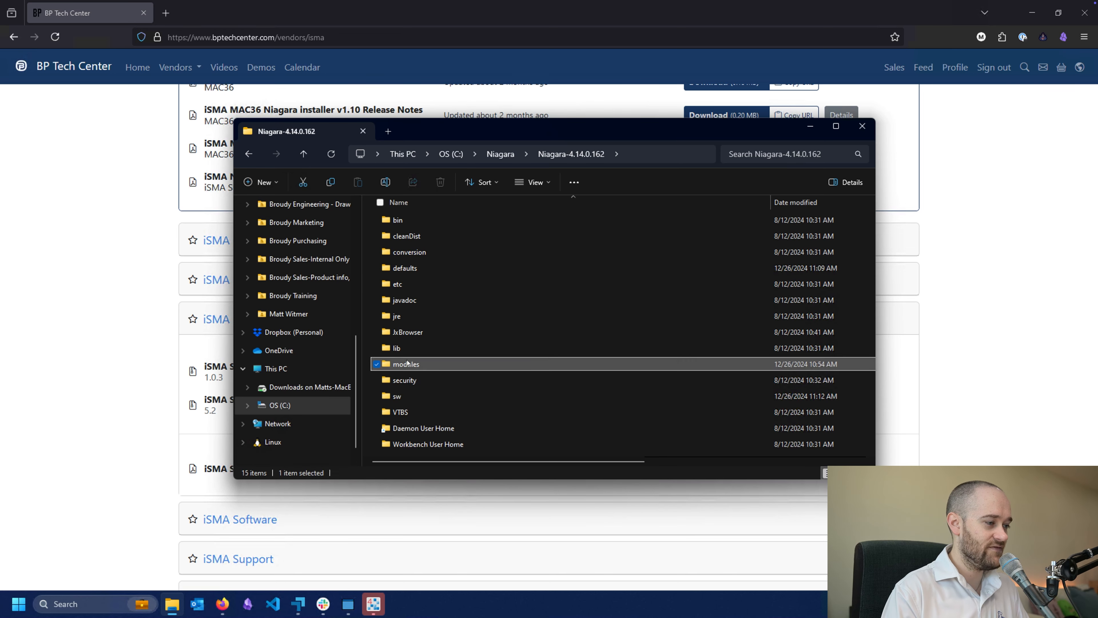
{"action": "double_click", "coordinate": [406, 363]}
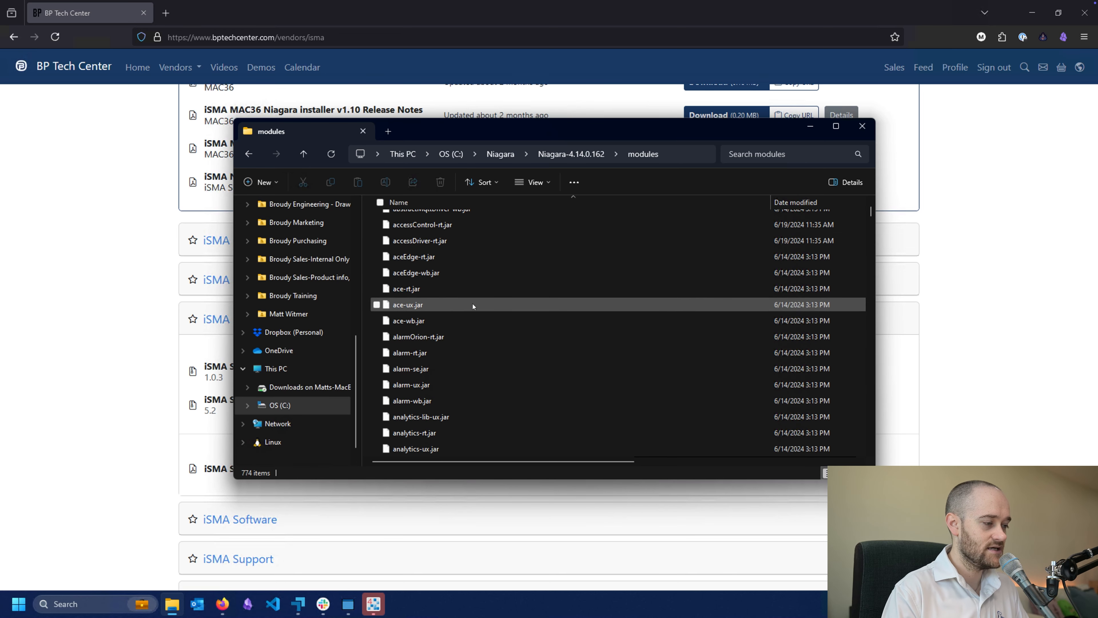
Locate the iC_SmartView_Config-rt.jar file in the modules folder, then return to the browser
{"action": "scroll", "coordinate": [472, 302], "scroll_direction": "down", "scroll_amount": 15}
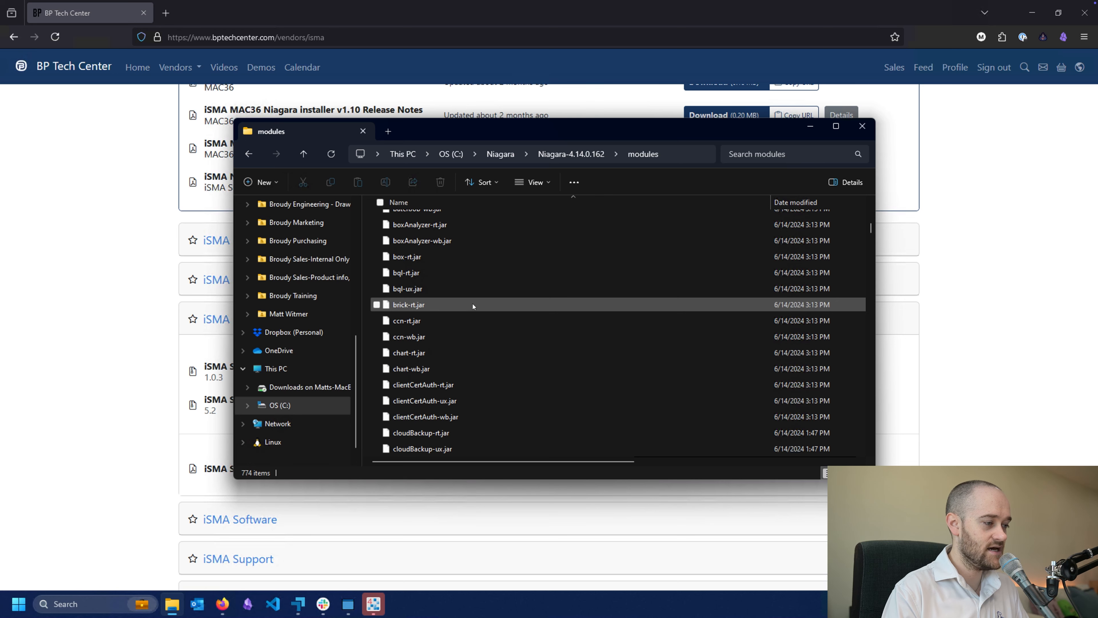
{"action": "scroll", "coordinate": [473, 303], "scroll_direction": "down", "scroll_amount": 20}
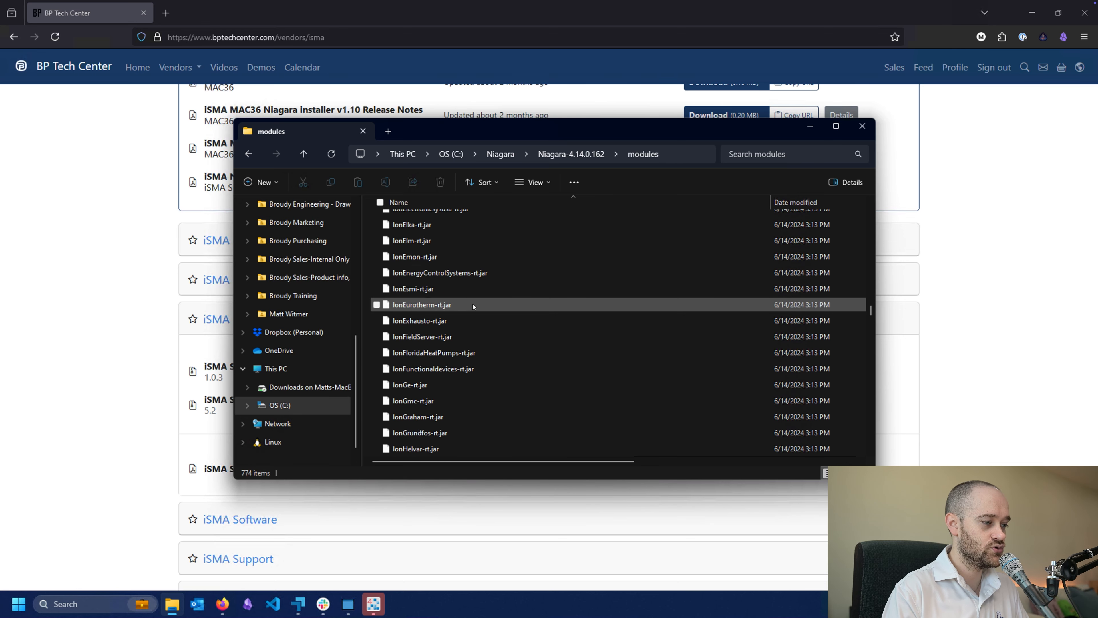
{"action": "scroll", "coordinate": [473, 303], "scroll_direction": "down", "scroll_amount": 18}
{"action": "left_click", "coordinate": [416, 315]}
{"action": "key", "text": "i"}
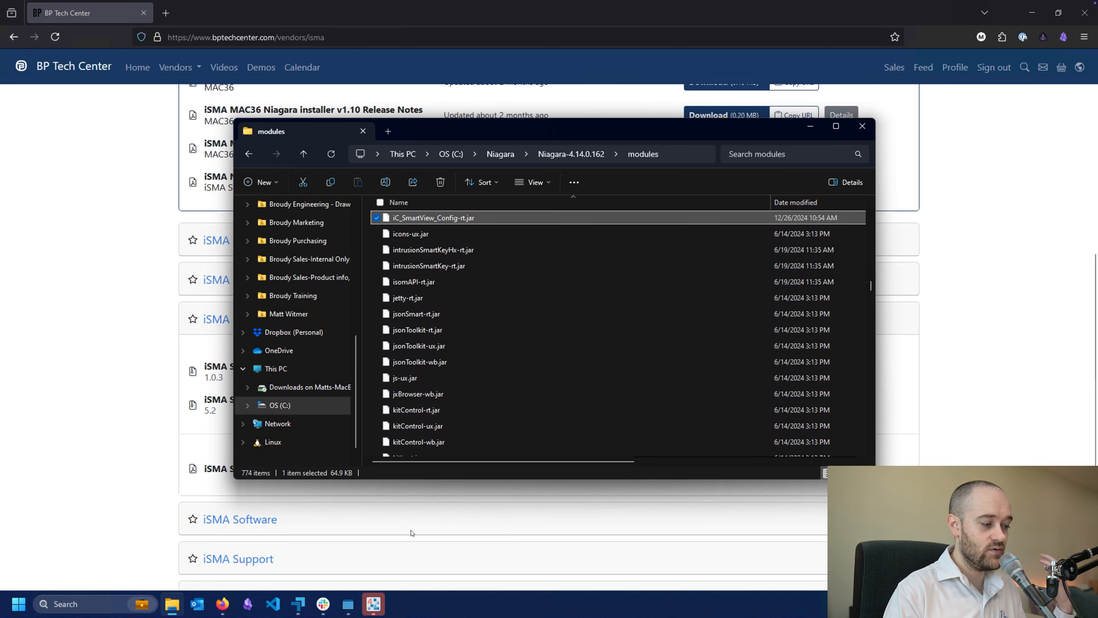
{"action": "left_click", "coordinate": [100, 480]}
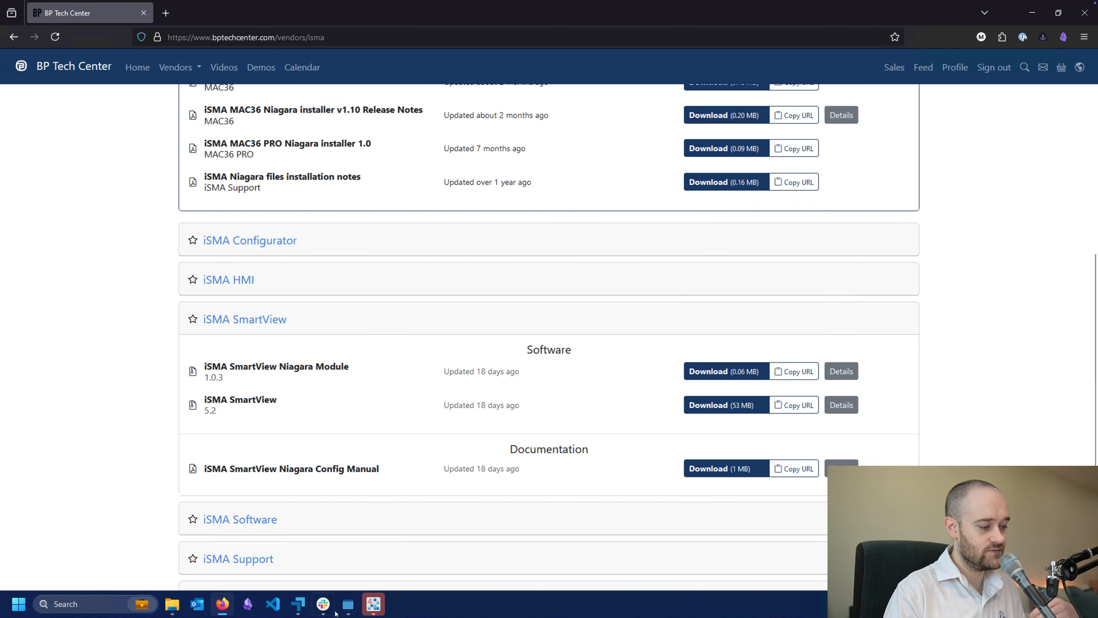
Switch to Vykon WorkPlace N4 and reconnect to the scheduleDemo station with the stored credentials
{"action": "left_click", "coordinate": [368, 607]}
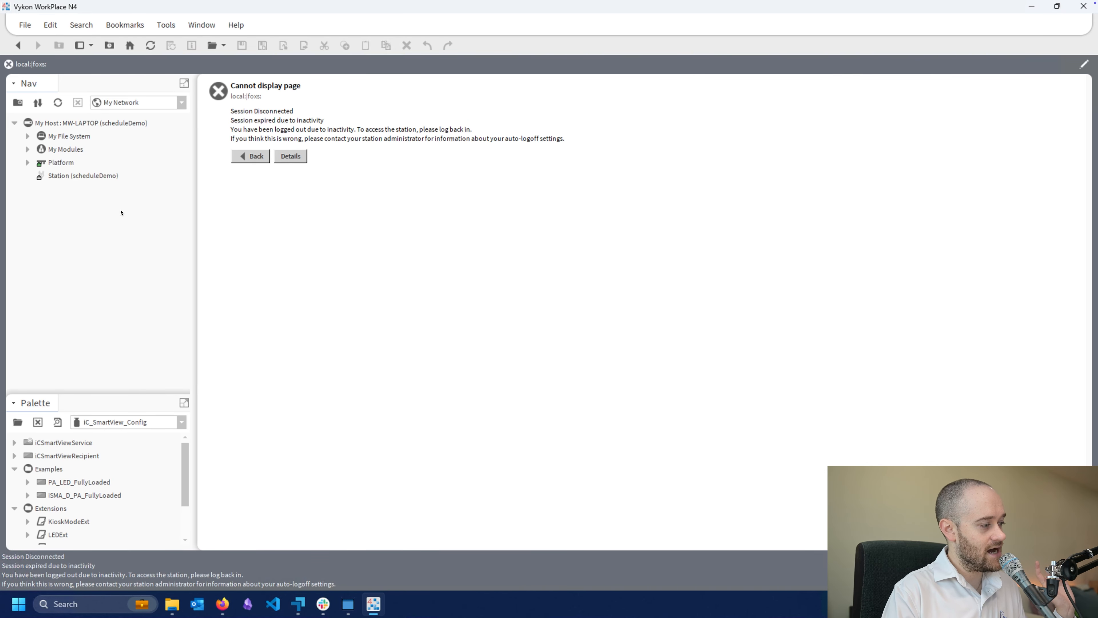
{"action": "double_click", "coordinate": [77, 175]}
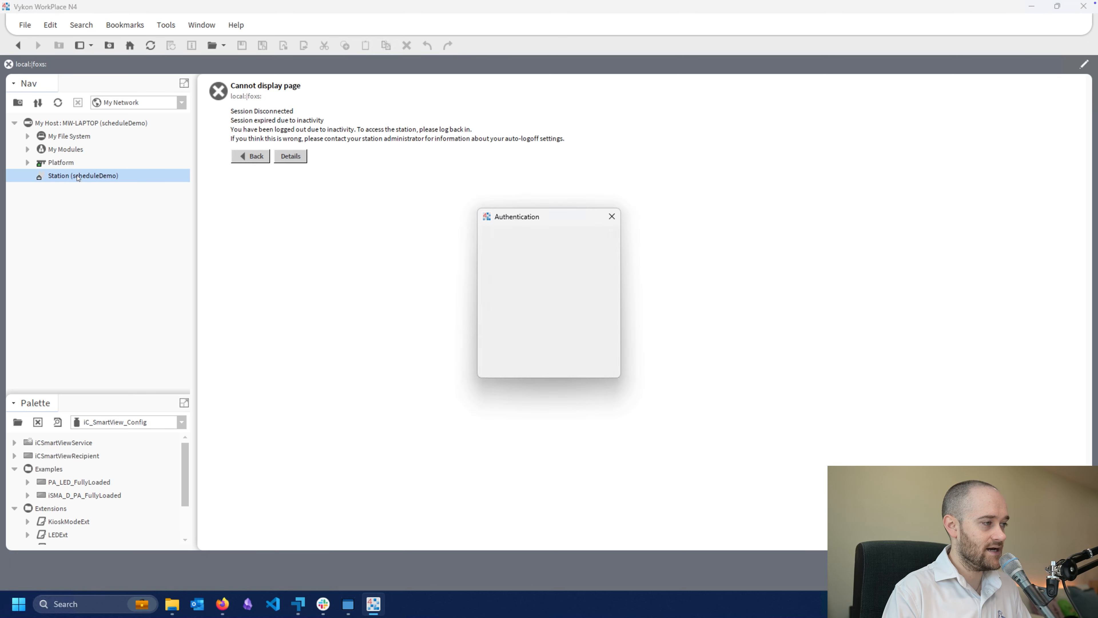
{"action": "left_click", "coordinate": [520, 368]}
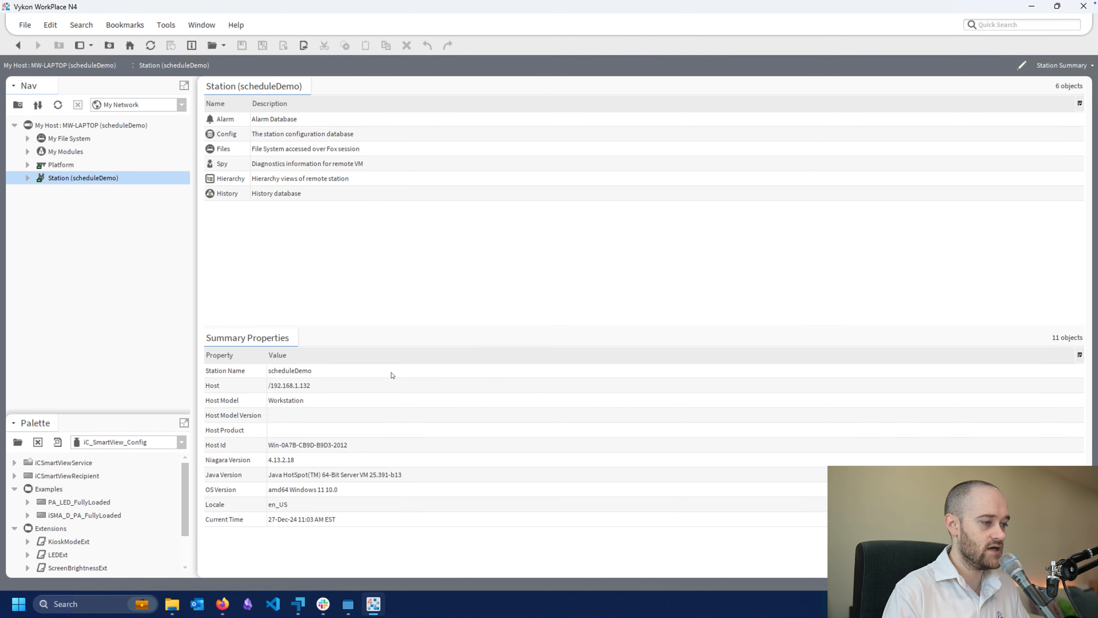
Close the current palette and open the iC_SmartView_Config palette again, filtering the module list by "ic"
{"action": "left_click", "coordinate": [37, 442]}
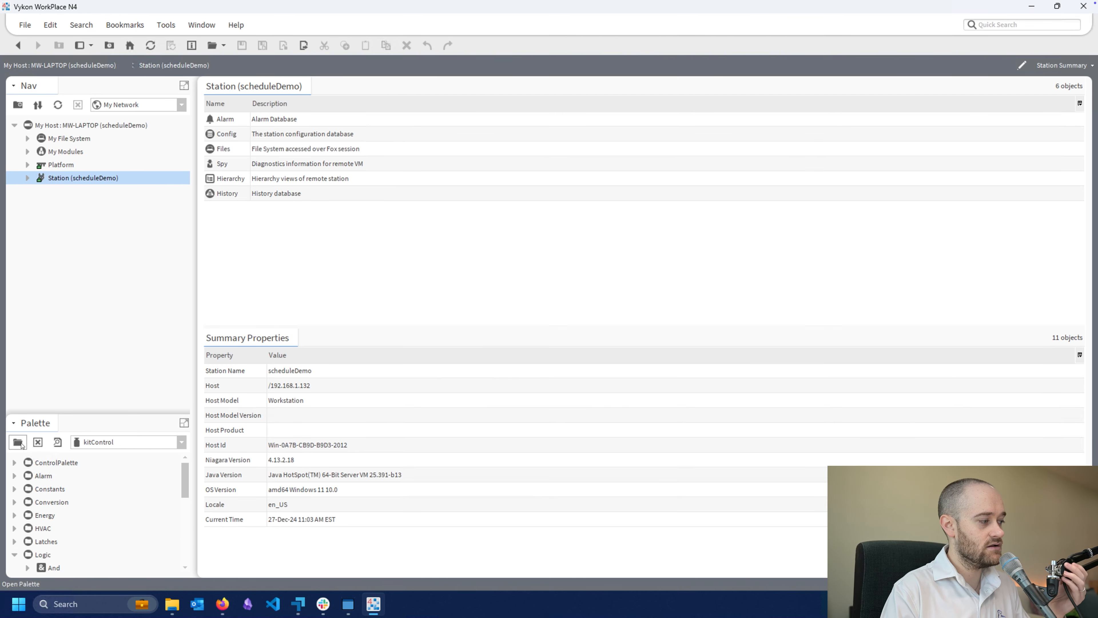
{"action": "left_click", "coordinate": [19, 442]}
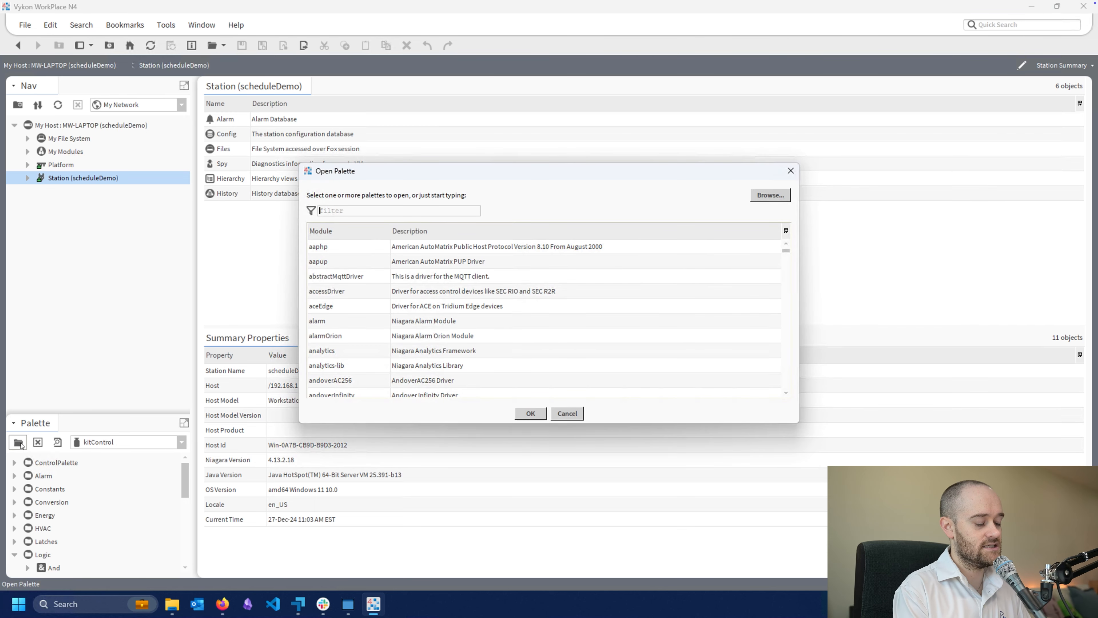
{"action": "type", "text": "ic"}
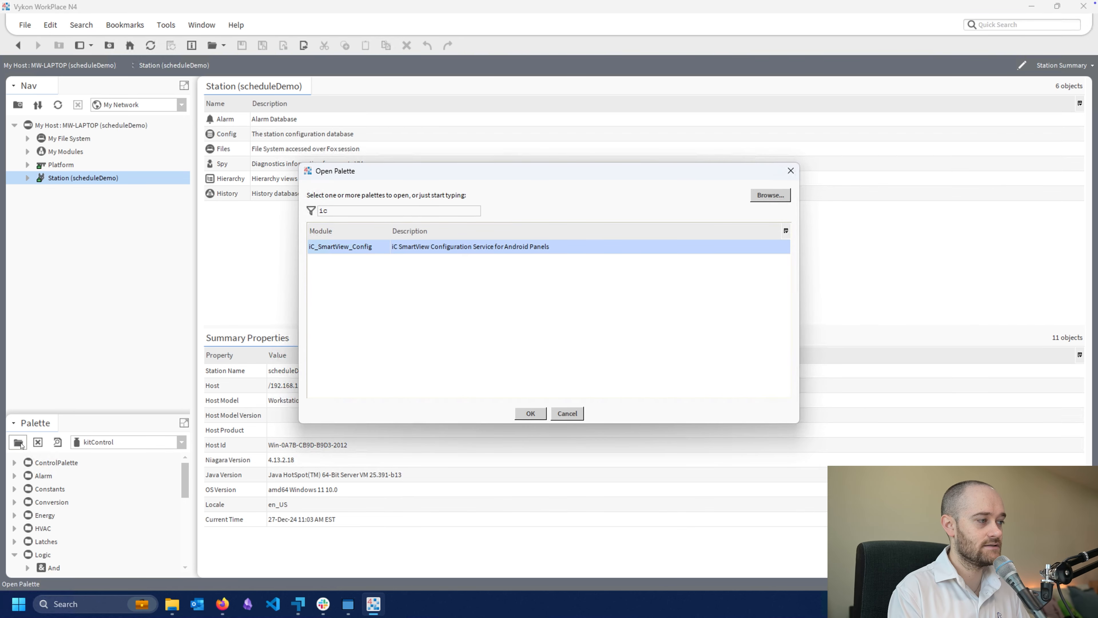
{"action": "key", "text": "Return"}
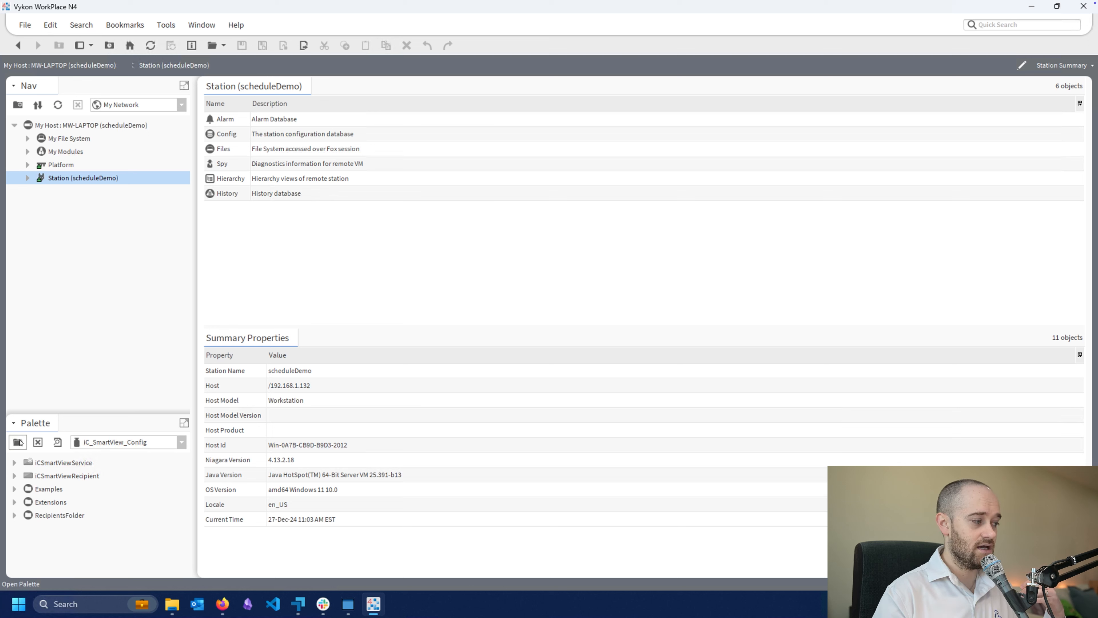
Add the iCSmartViewService from the palette to the station's Services under Config and open its property sheet
{"action": "left_click", "coordinate": [45, 463]}
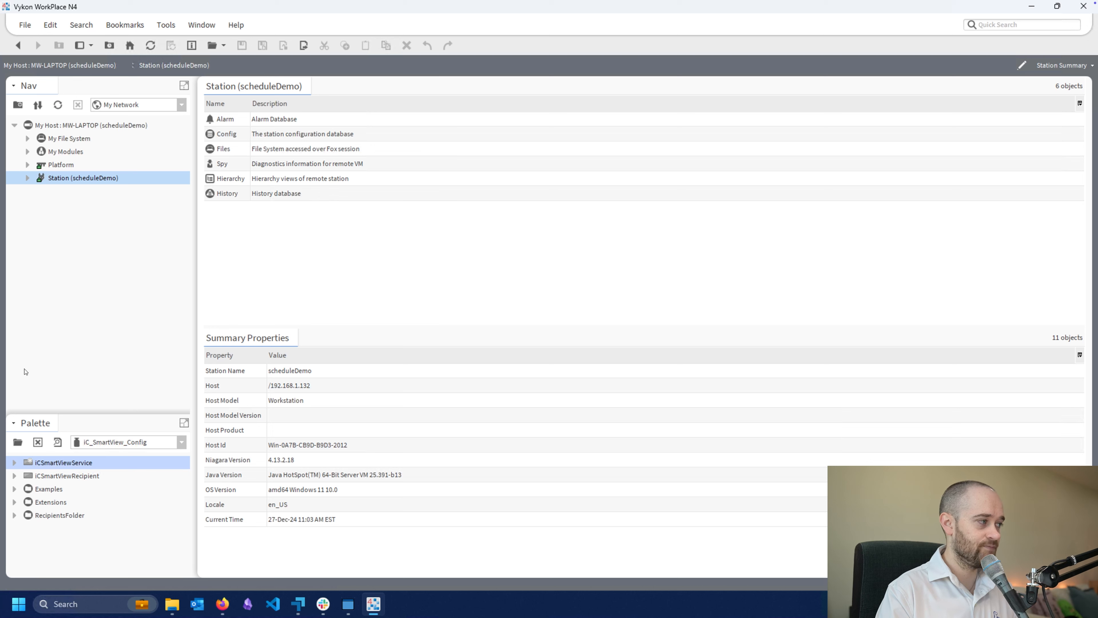
{"action": "left_click", "coordinate": [27, 178]}
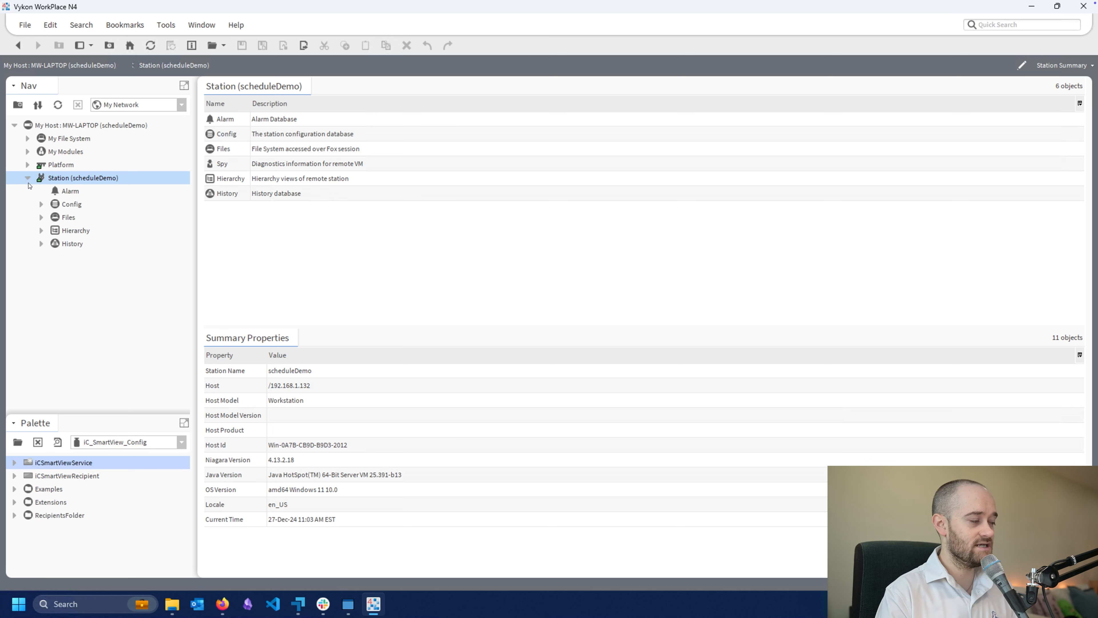
{"action": "left_click", "coordinate": [42, 204]}
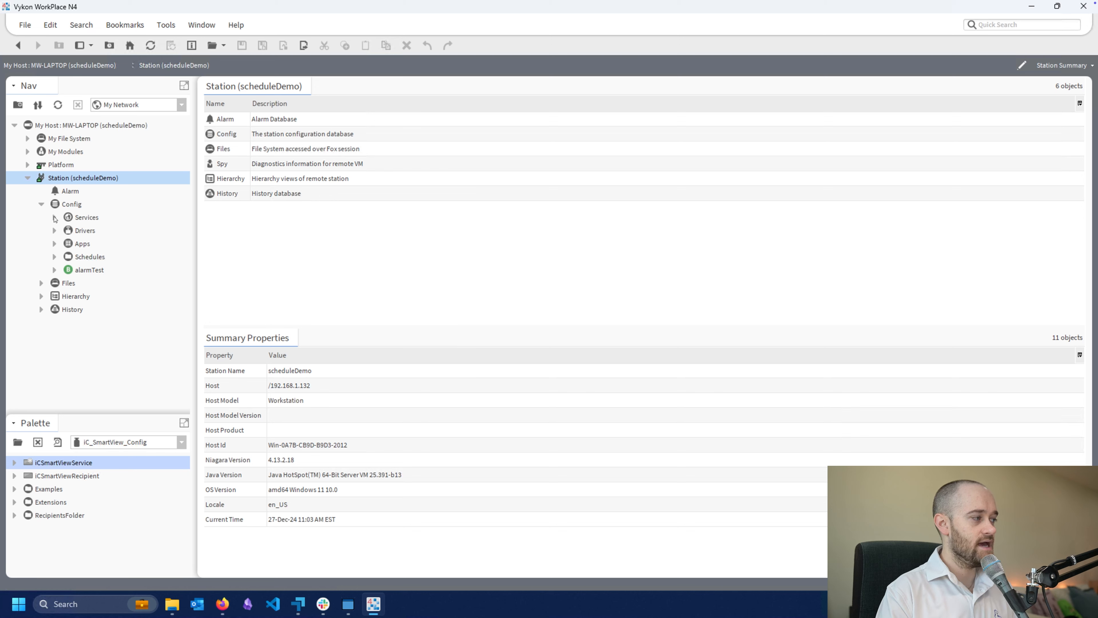
{"action": "left_click", "coordinate": [55, 217]}
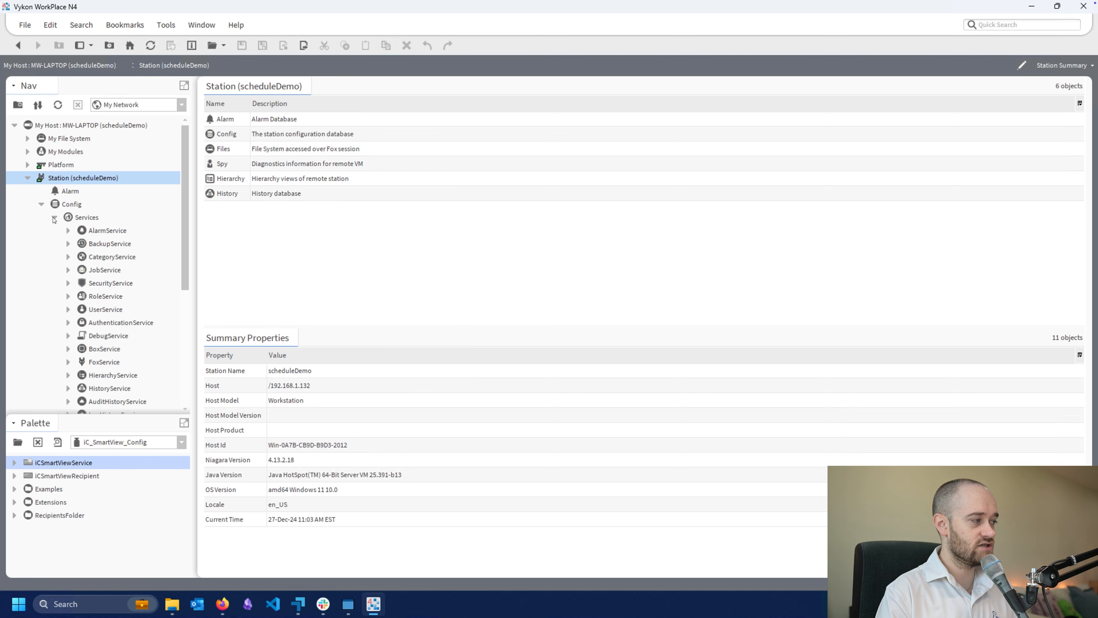
{"action": "scroll", "coordinate": [73, 260], "scroll_direction": "down", "scroll_amount": 3}
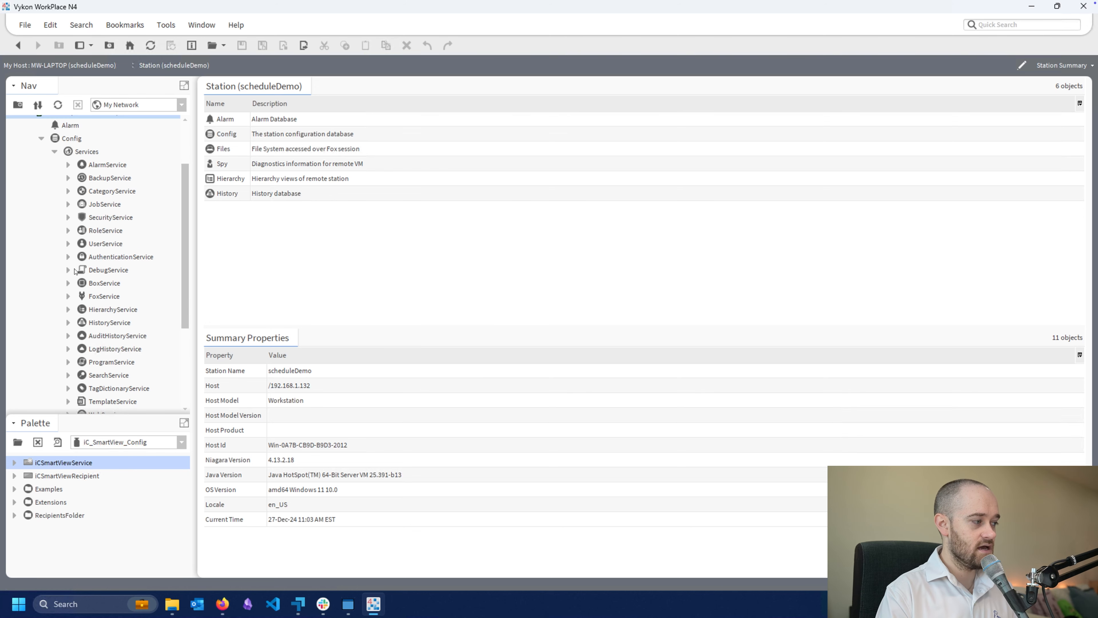
{"action": "scroll", "coordinate": [70, 278], "scroll_direction": "up", "scroll_amount": 1}
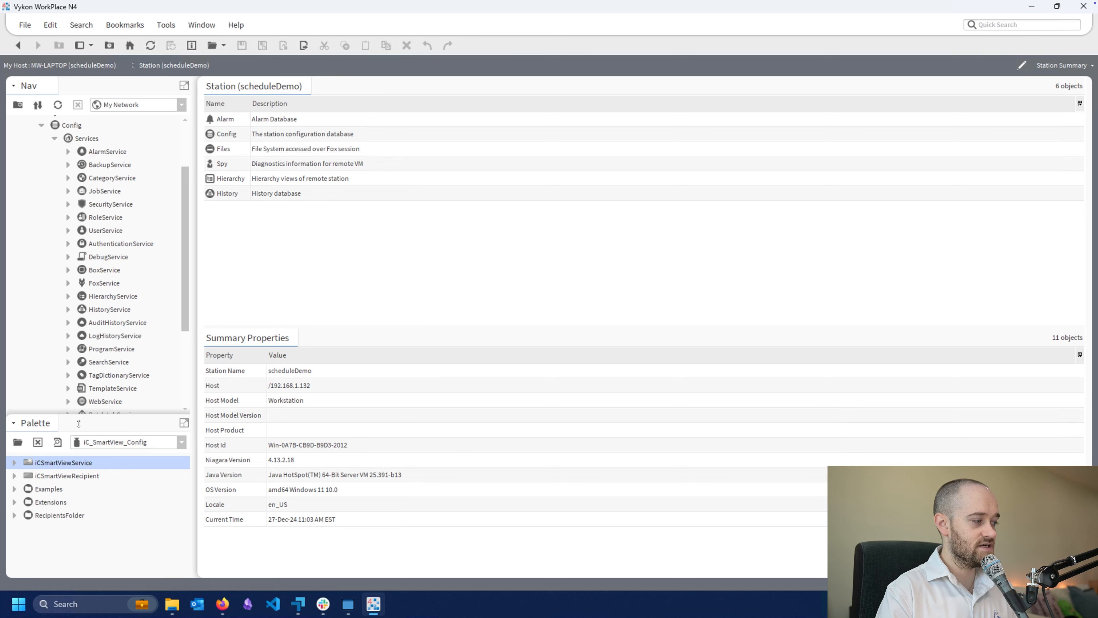
{"action": "left_click_drag", "start_coordinate": [74, 464], "coordinate": [81, 145]}
{"action": "left_click", "coordinate": [521, 314]}
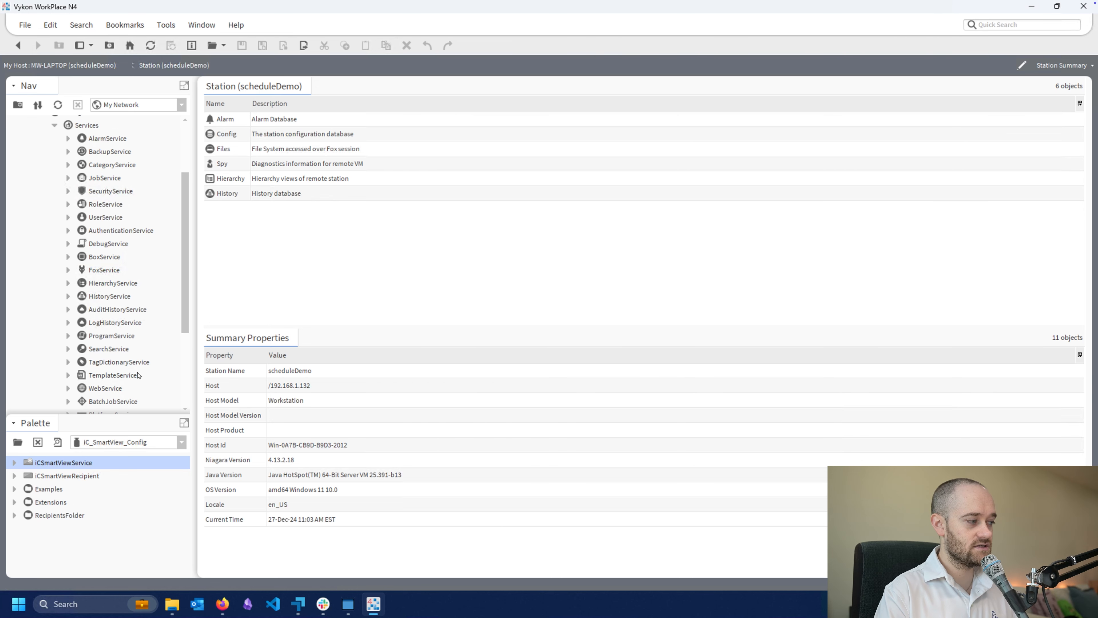
{"action": "scroll", "coordinate": [123, 346], "scroll_direction": "down", "scroll_amount": 3}
{"action": "double_click", "coordinate": [123, 336]}
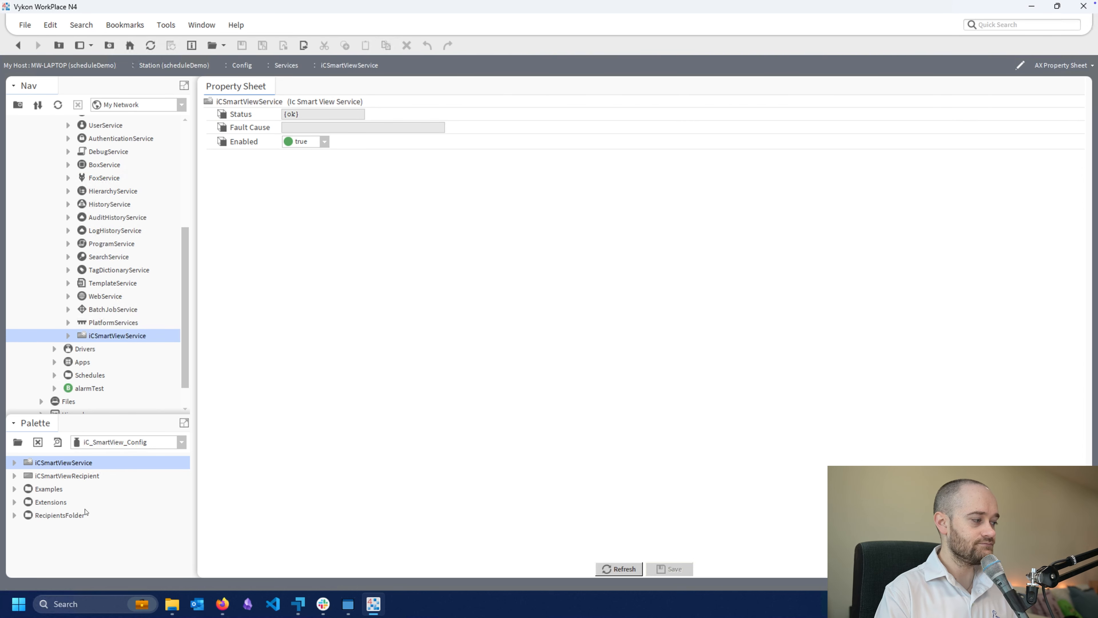
Examine the iCSmartViewRecipient and the PA_LED_FullyLoaded and iSMA_D_PA_FullyLoaded example components in the palette
{"action": "left_click", "coordinate": [54, 476]}
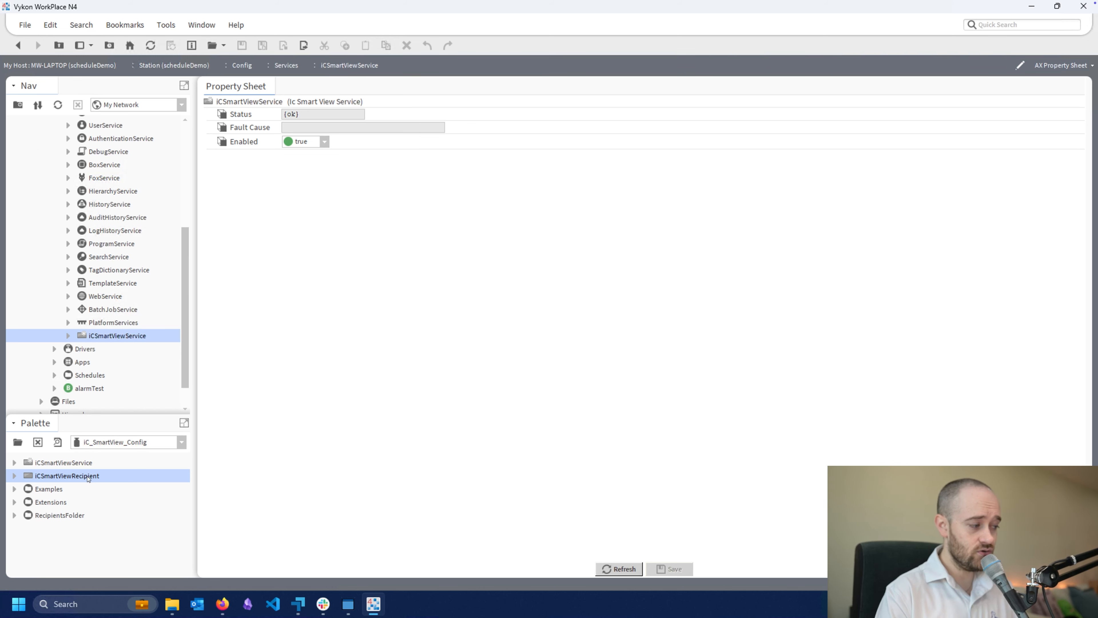
{"action": "left_click", "coordinate": [15, 489]}
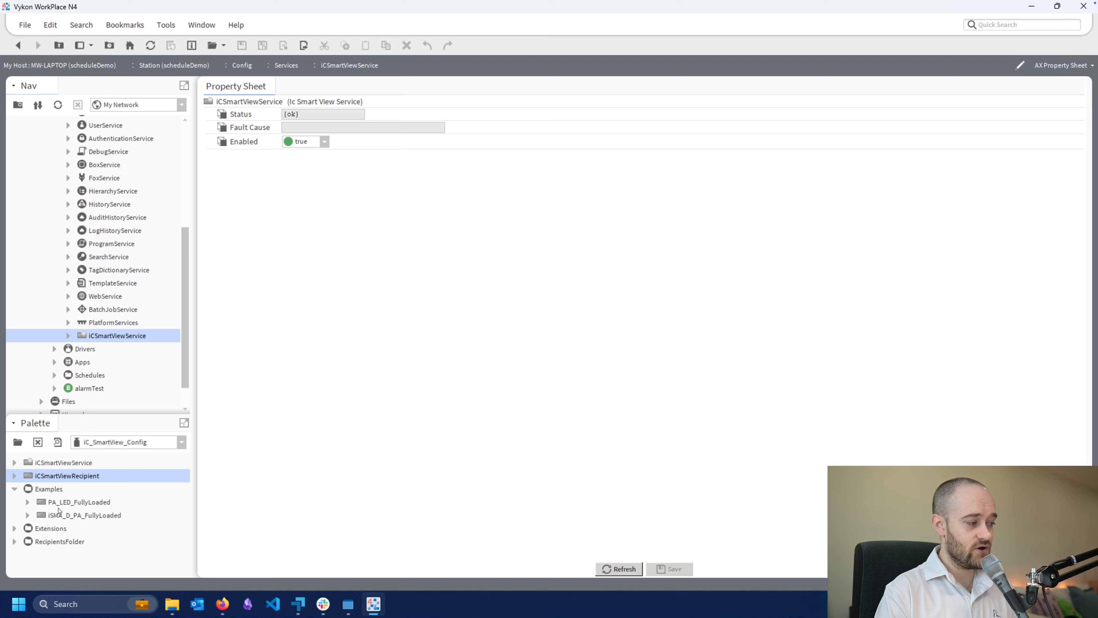
{"action": "left_click", "coordinate": [53, 503]}
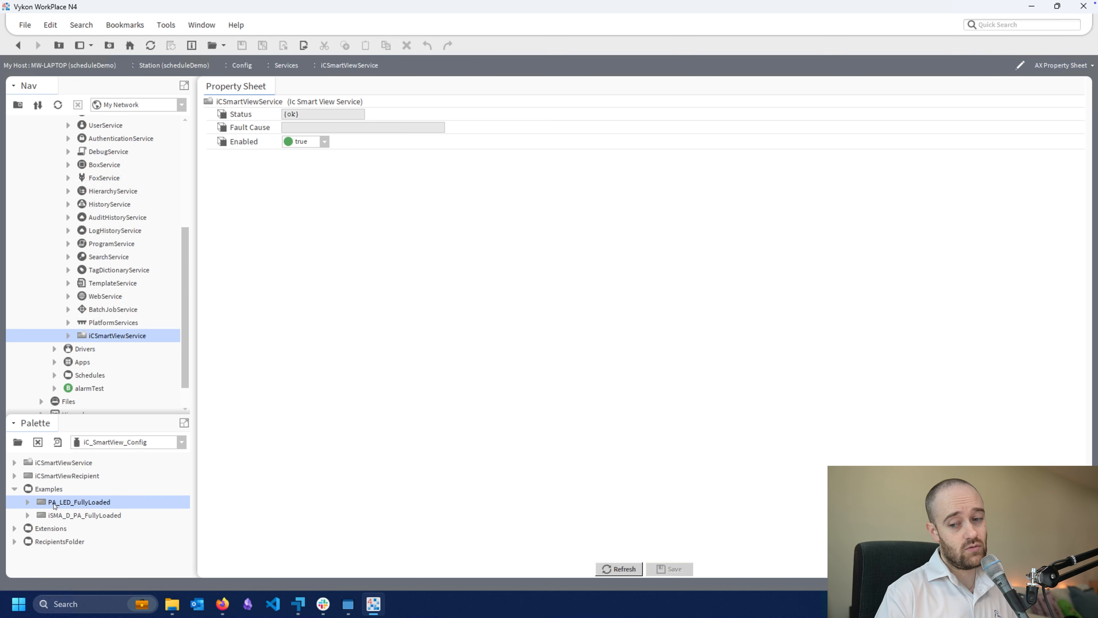
{"action": "left_click", "coordinate": [69, 518]}
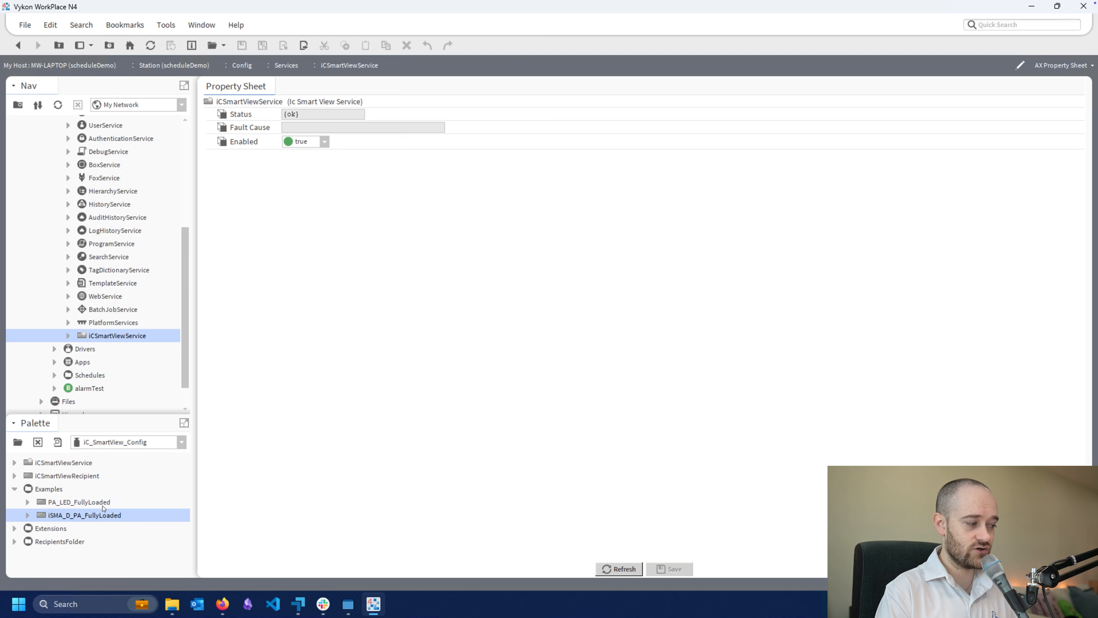
{"action": "left_click", "coordinate": [80, 504]}
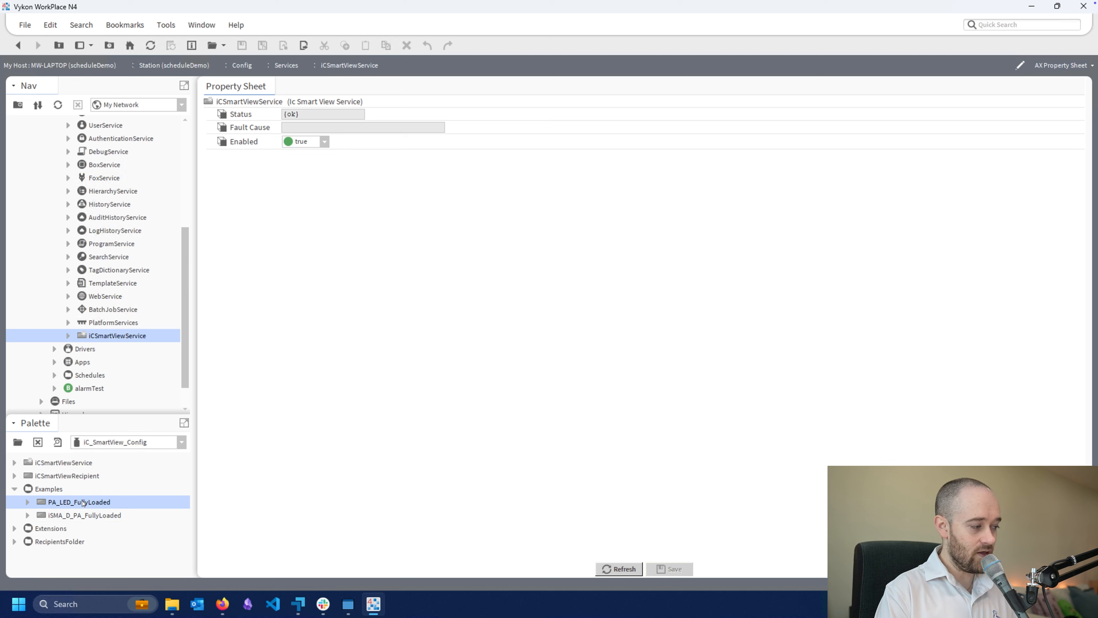
Examine the extension components in the palette's Extensions folder
{"action": "left_click", "coordinate": [14, 529]}
{"action": "scroll", "coordinate": [22, 531], "scroll_direction": "down", "scroll_amount": 1}
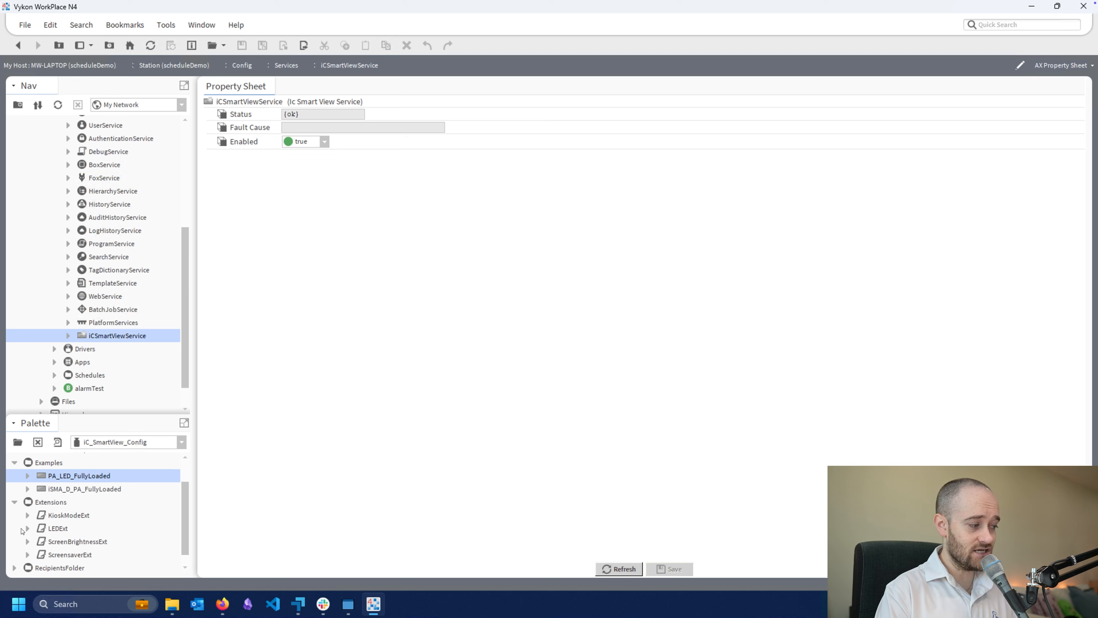
{"action": "left_click", "coordinate": [15, 503]}
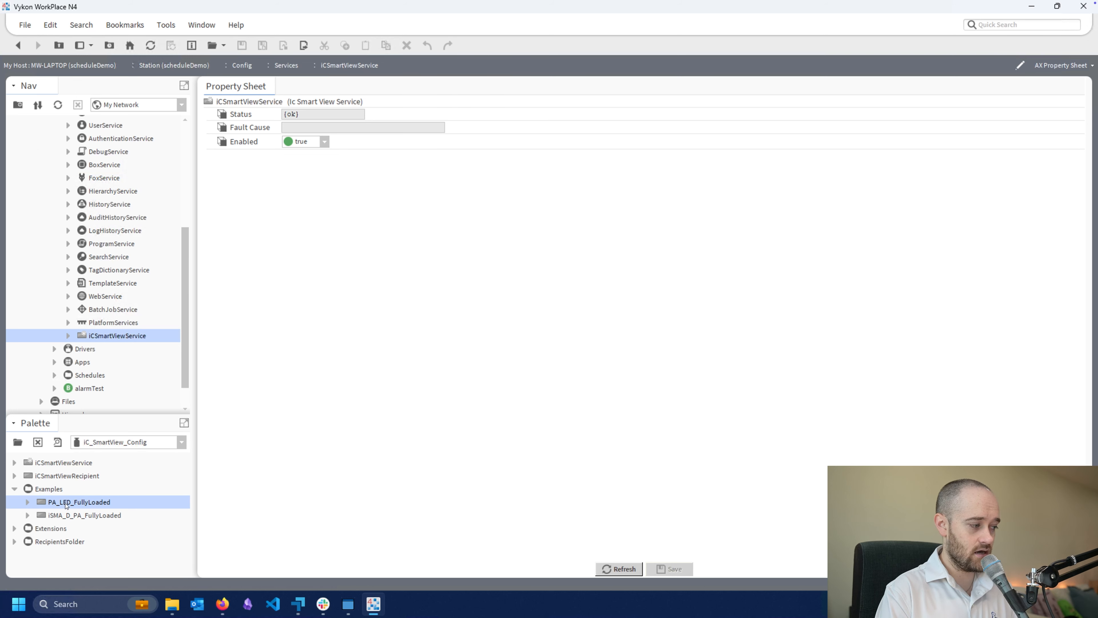
Add the PA_LED_FullyLoaded example from the palette to the iCSmartViewService under its default name and expand its properties
{"action": "left_click_drag", "start_coordinate": [66, 504], "coordinate": [317, 311]}
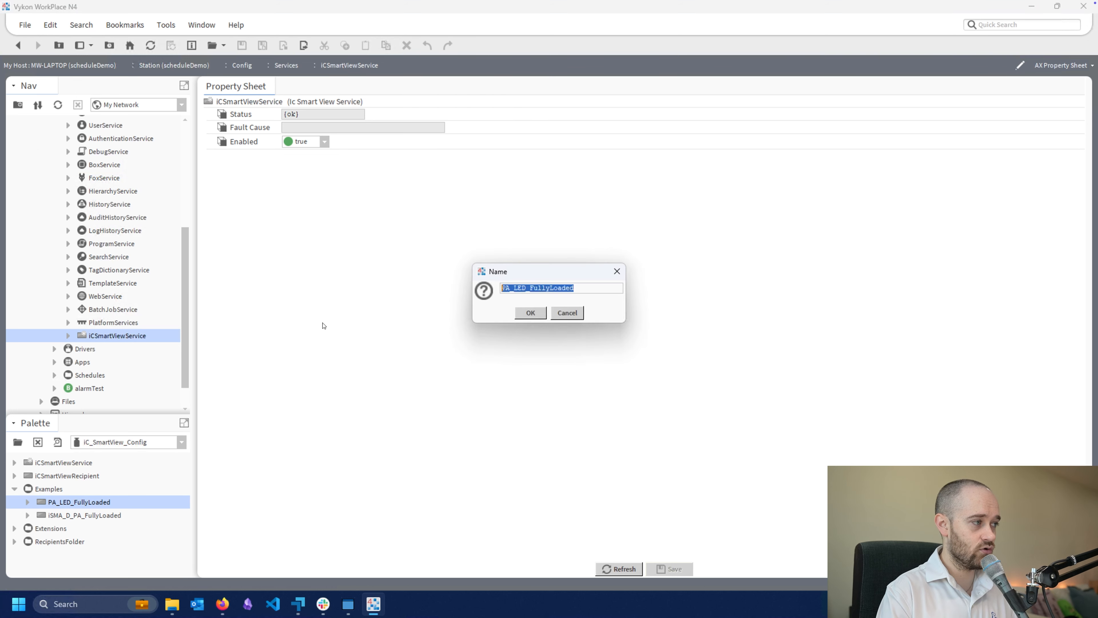
{"action": "left_click", "coordinate": [521, 314]}
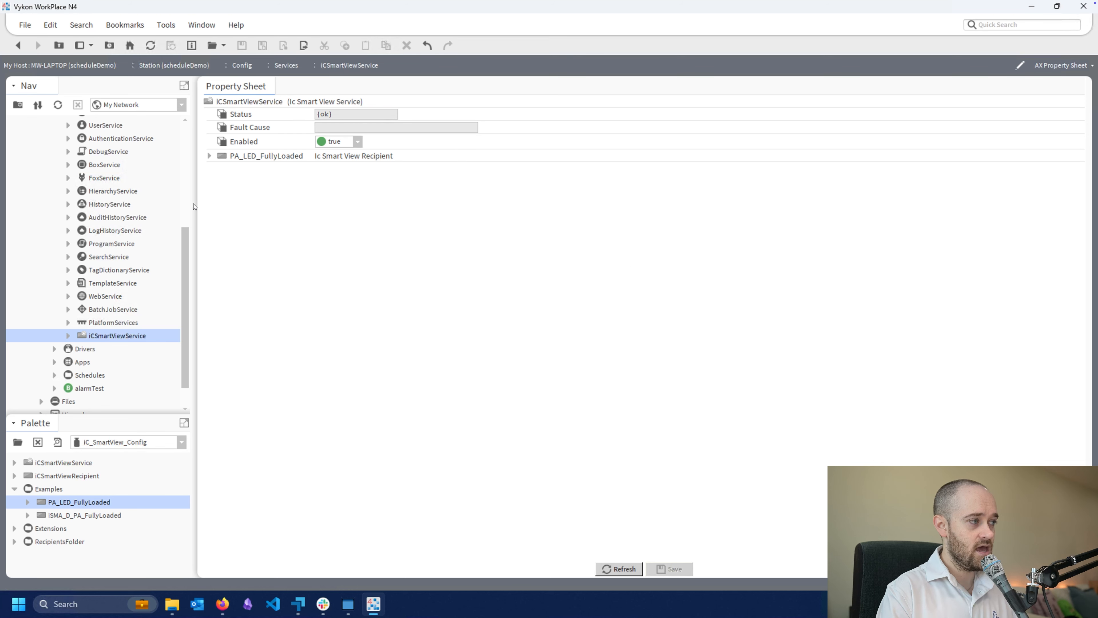
{"action": "left_click", "coordinate": [208, 156]}
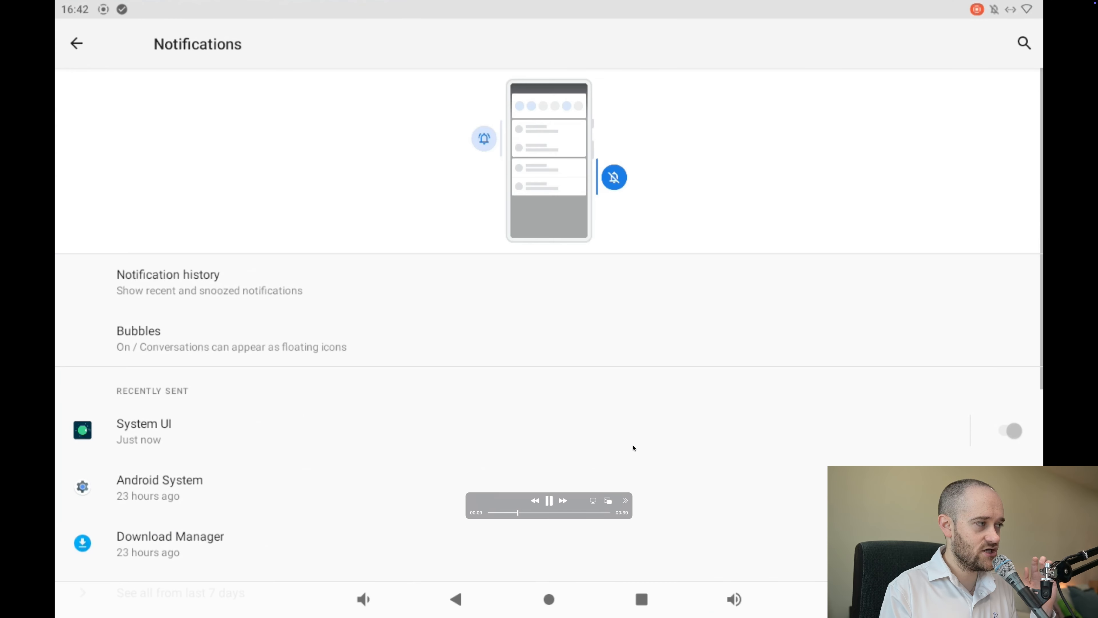
Review the panel's screen recording, from the notification shade to the Ethernet settings that list its IP address, and close it
{"action": "left_click", "coordinate": [545, 505]}
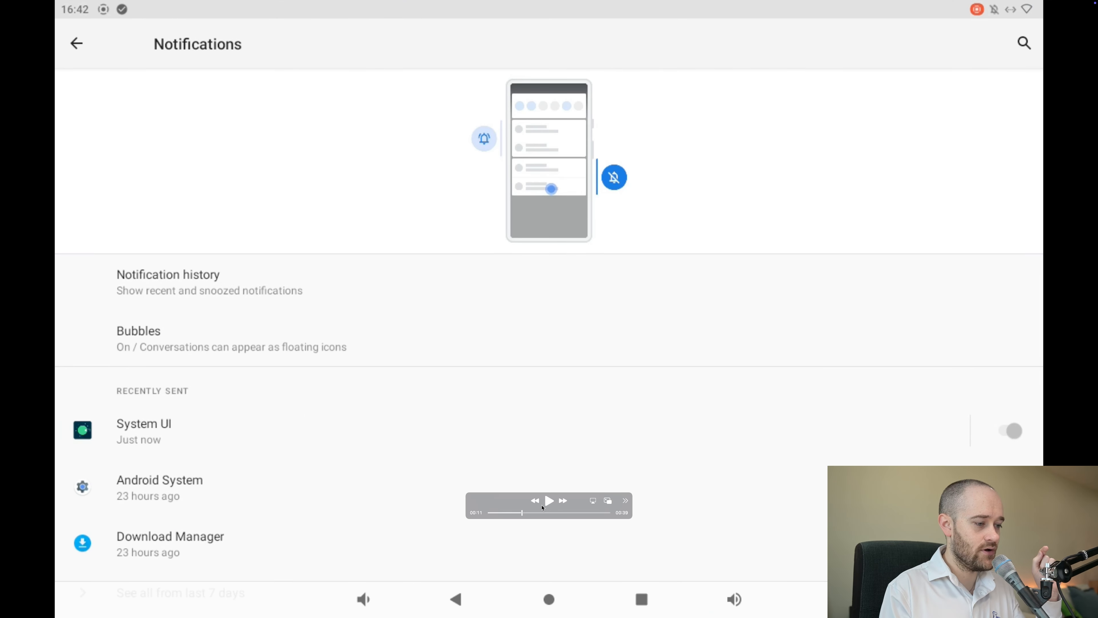
{"action": "left_click", "coordinate": [514, 512]}
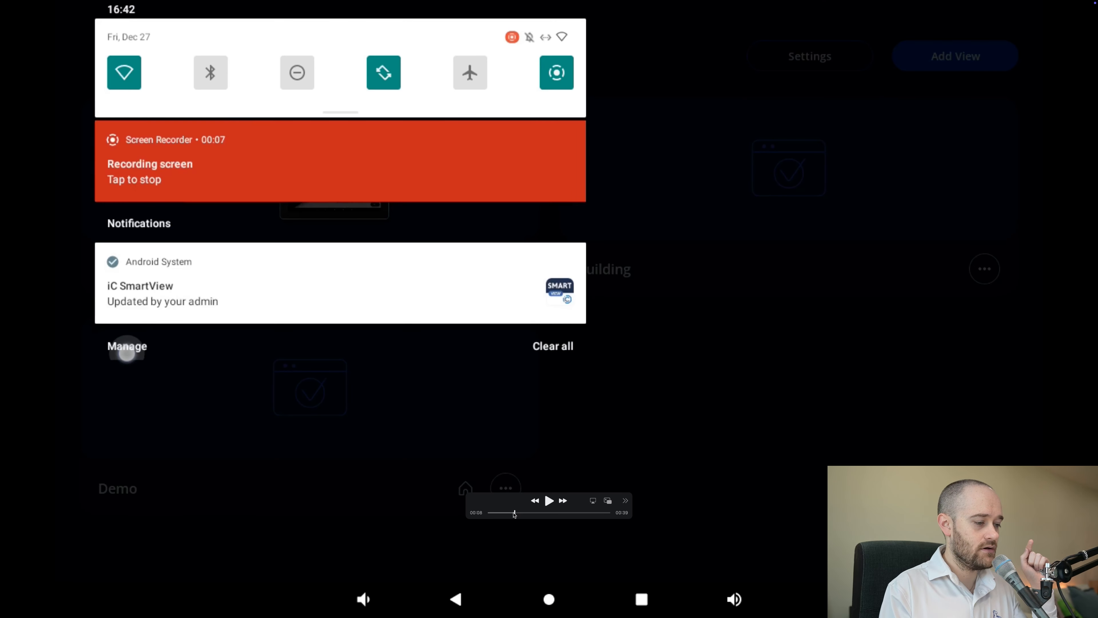
{"action": "left_click", "coordinate": [510, 513]}
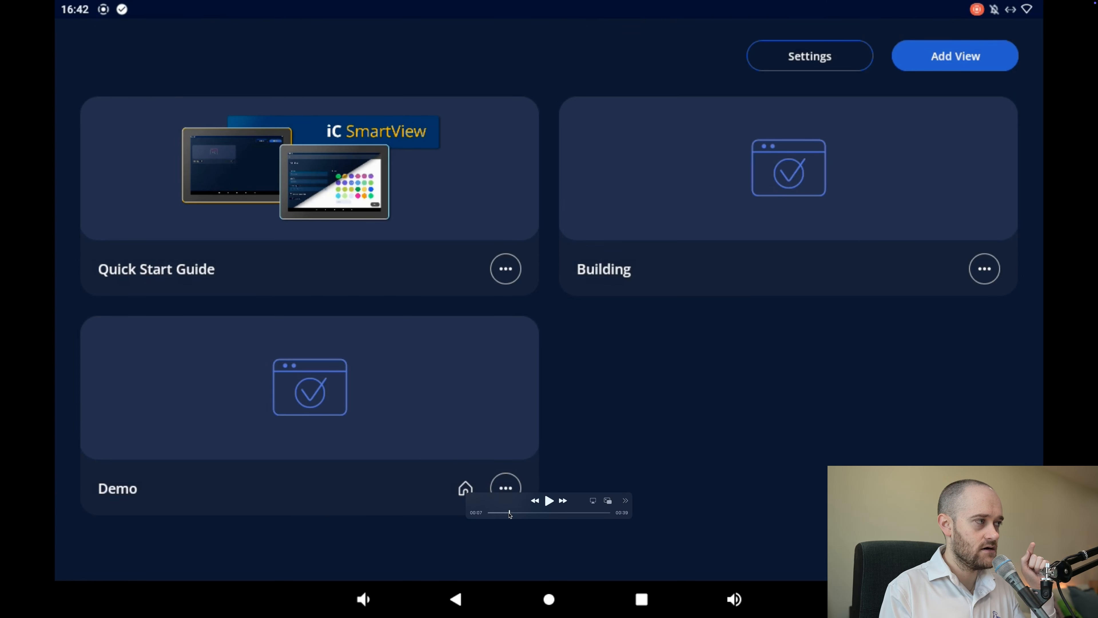
{"action": "left_click", "coordinate": [511, 513]}
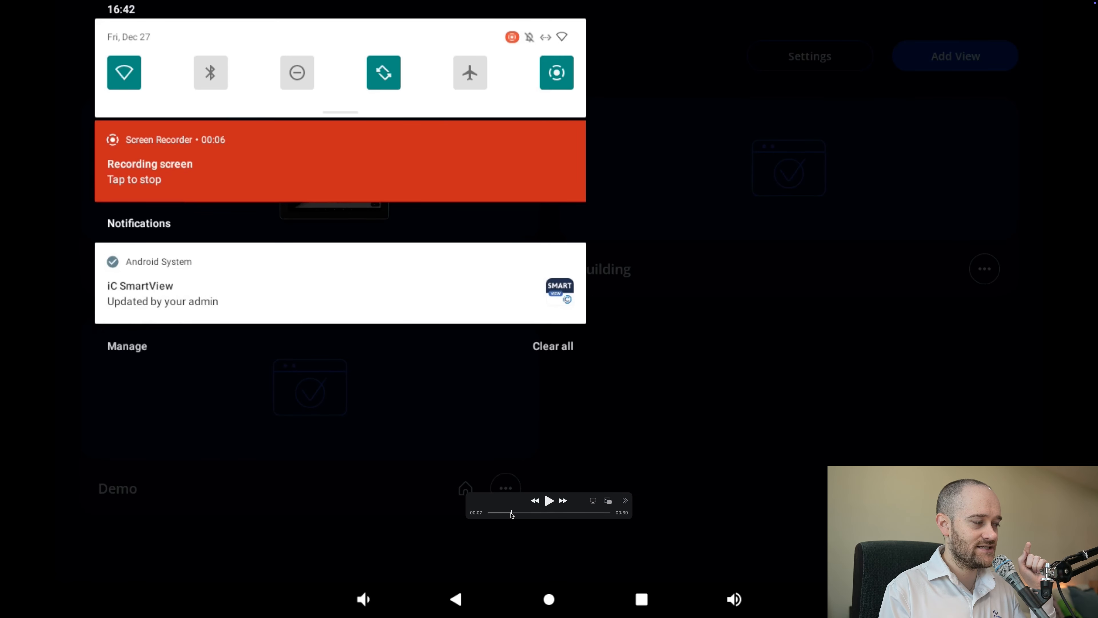
{"action": "left_click", "coordinate": [549, 500]}
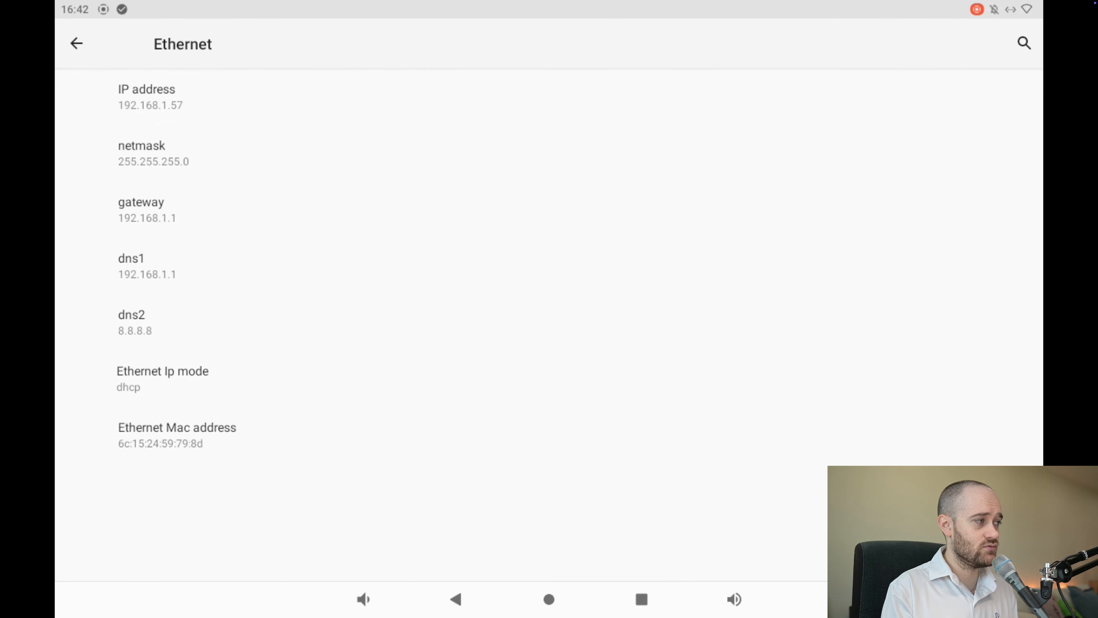
{"action": "mouse_move", "coordinate": [1000, 72]}
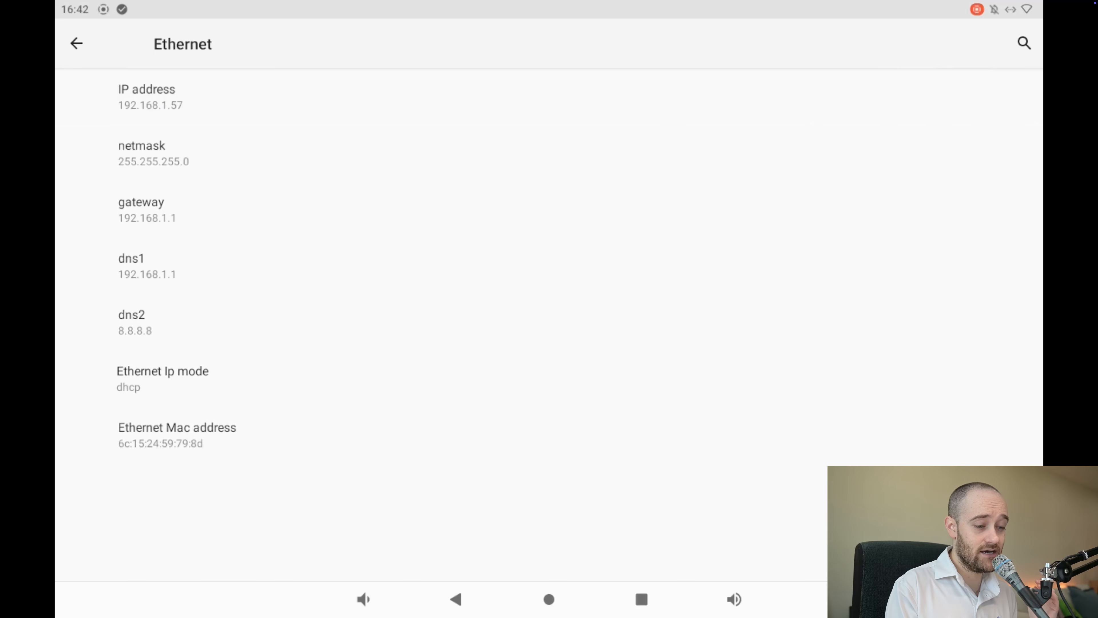
{"action": "mouse_move", "coordinate": [547, 506]}
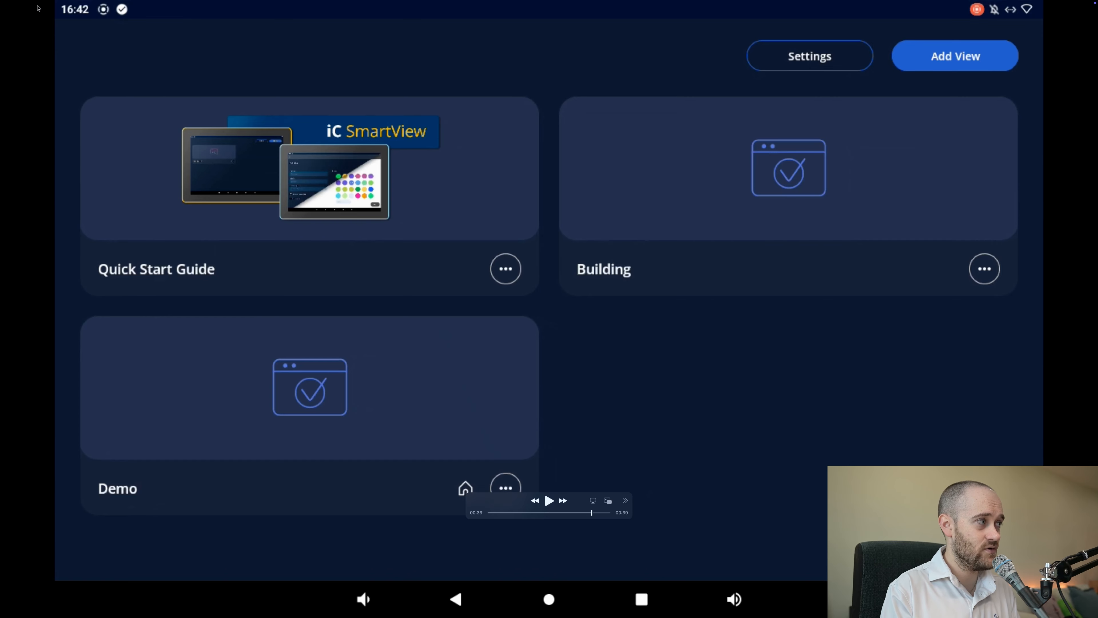
{"action": "left_click", "coordinate": [6, 15]}
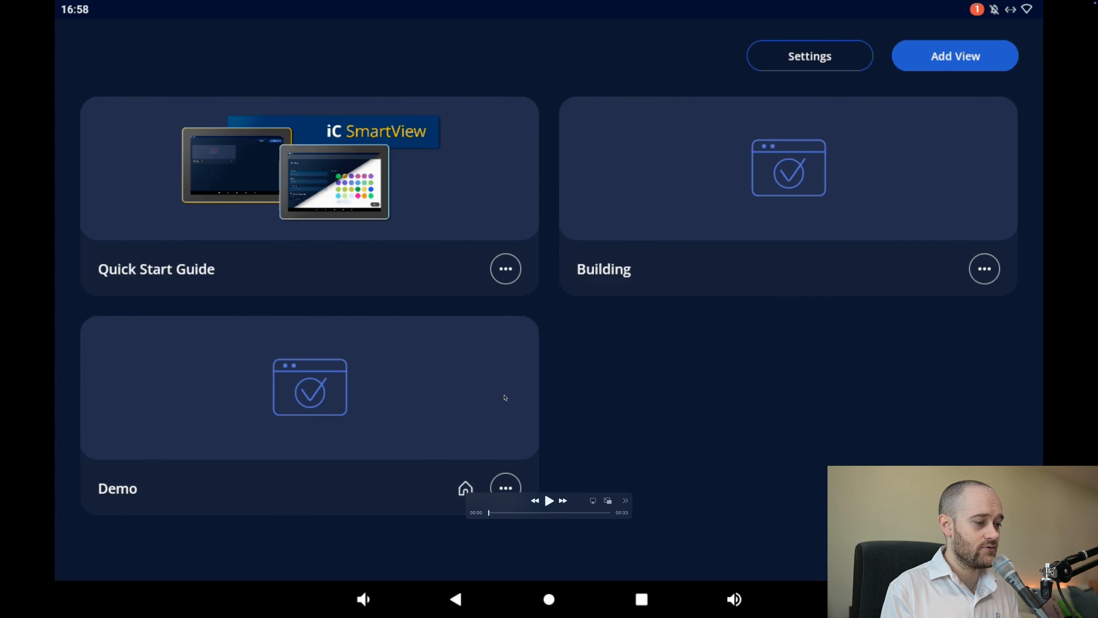
Play the second panel recording, pausing where the iC SmartView Settings are opened
{"action": "left_click", "coordinate": [550, 502]}
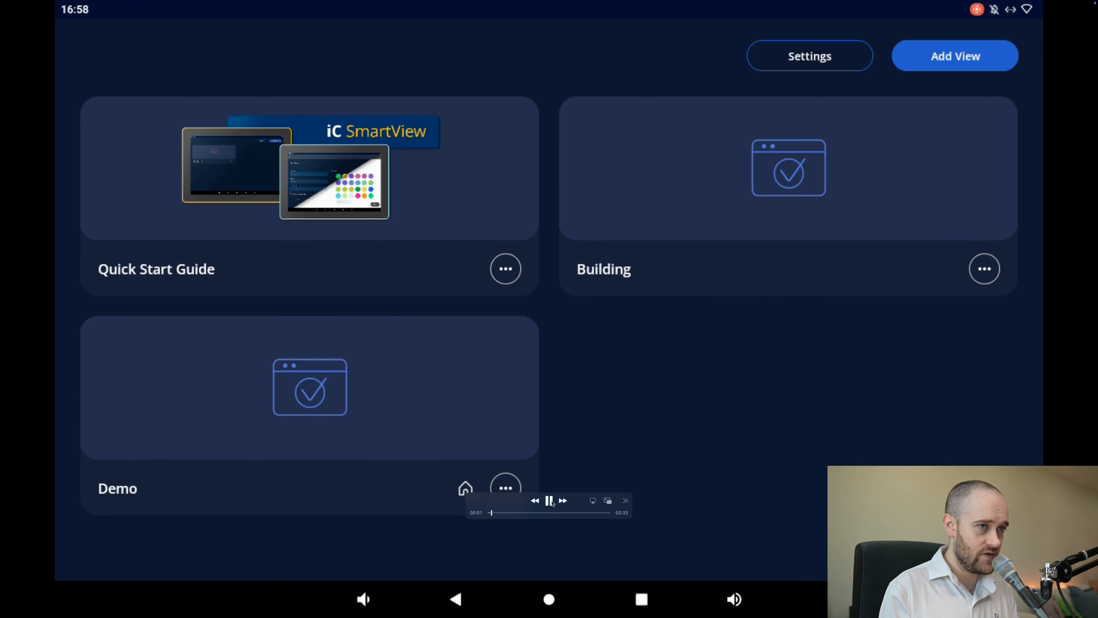
{"action": "left_click", "coordinate": [553, 504]}
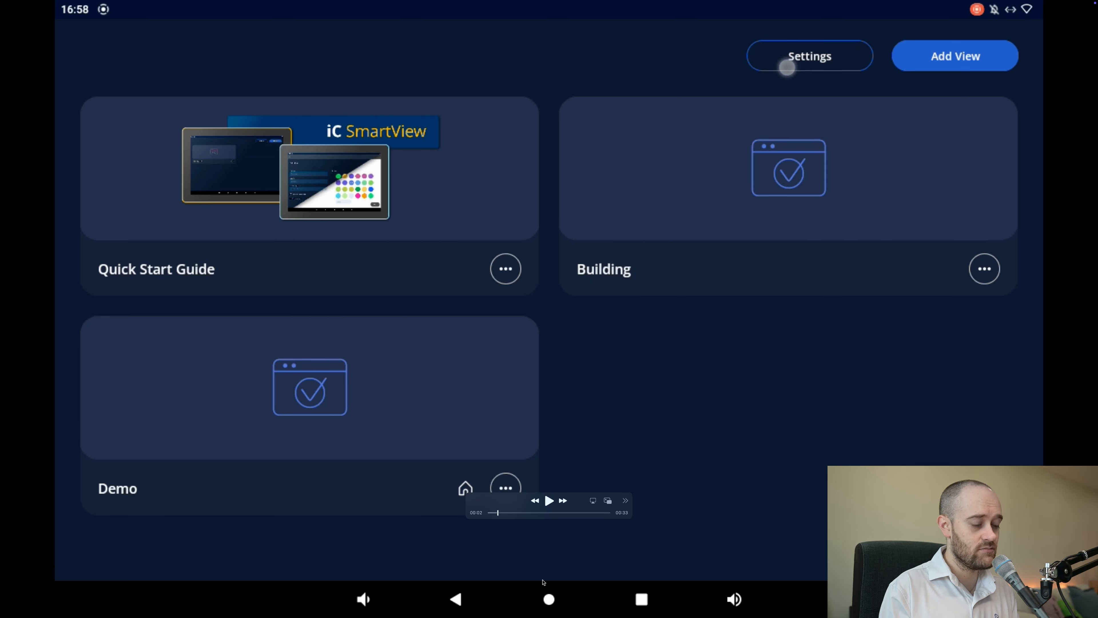
{"action": "left_click", "coordinate": [550, 501]}
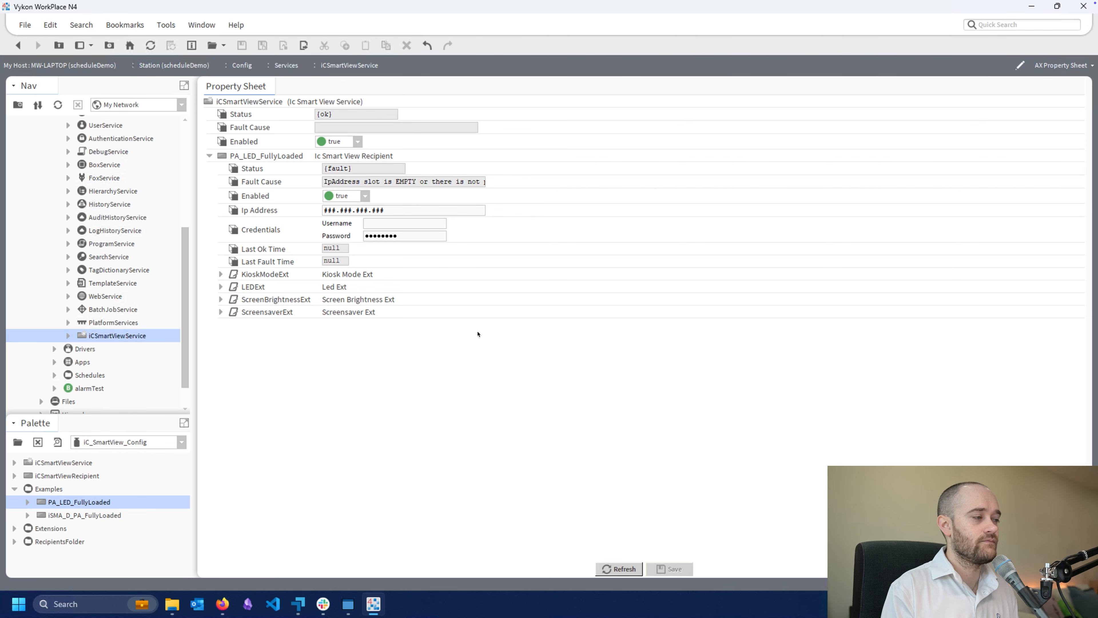
Set the PA_LED_FullyLoaded recipient's IP address to 192.168.1.57, enter its username and password credentials, and save
{"action": "left_click", "coordinate": [360, 209]}
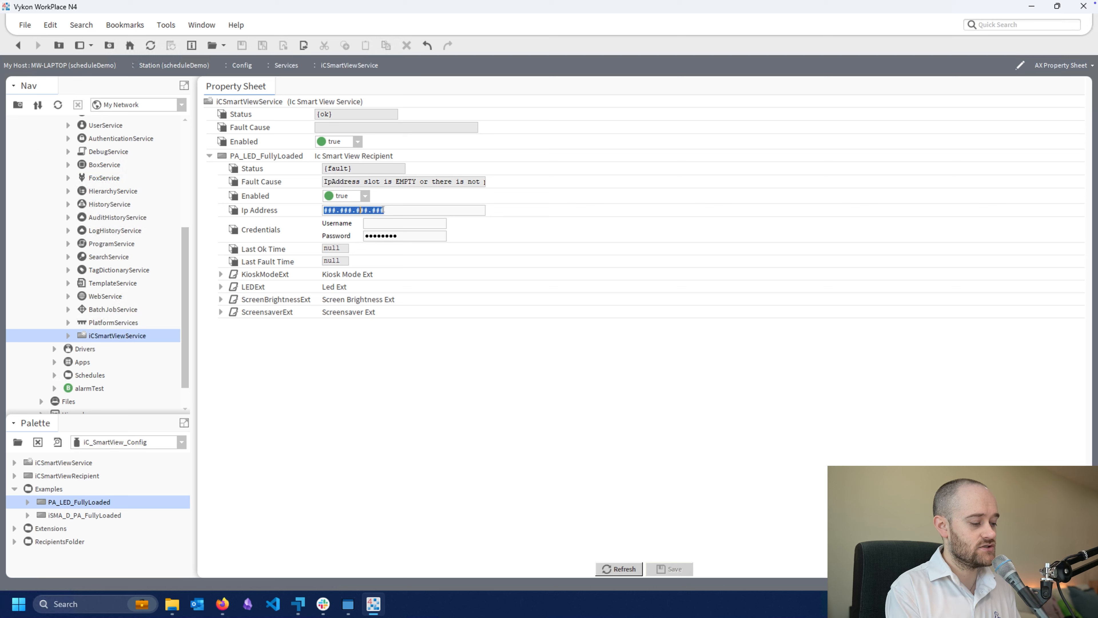
{"action": "type", "text": "192.168.1.57"}
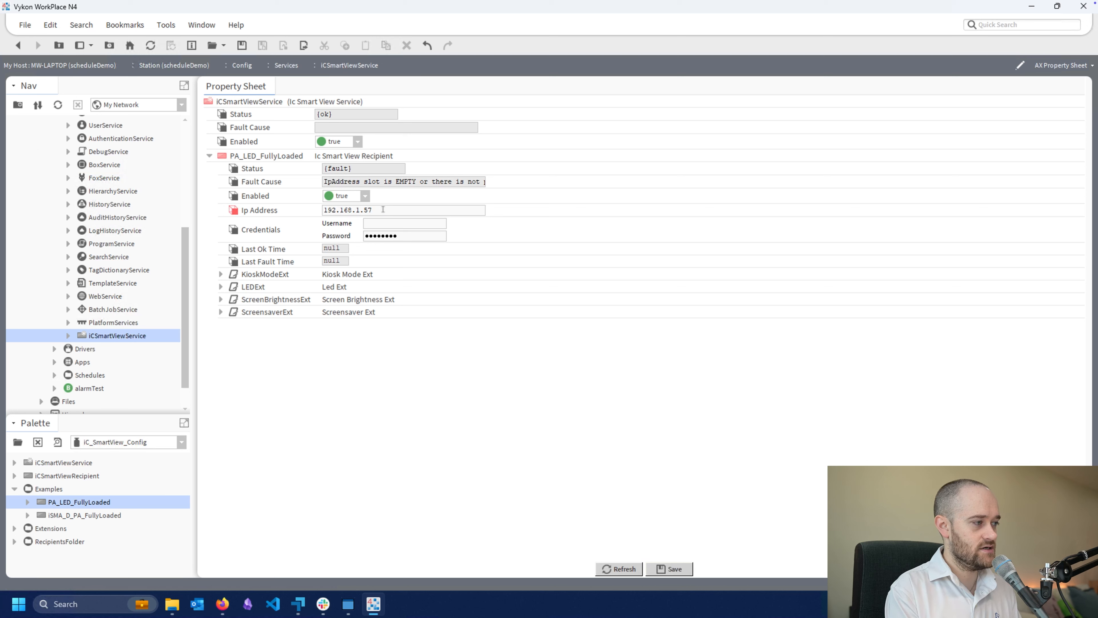
{"action": "type", "text": "admin"}
{"action": "key", "text": "Tab"}
{"action": "type", "text": "admin"}
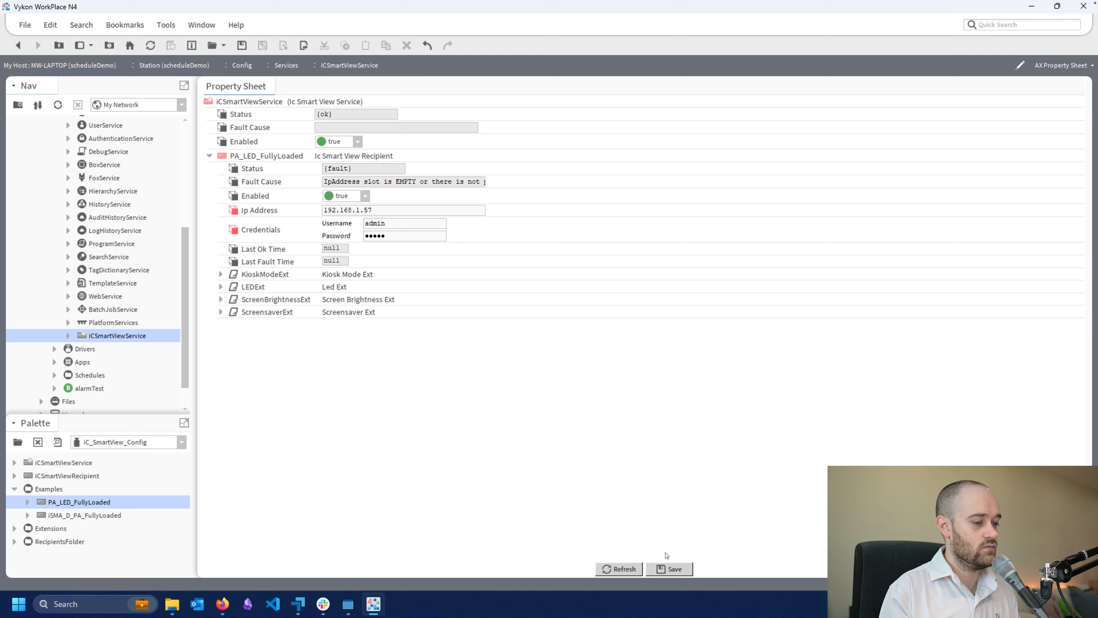
{"action": "left_click", "coordinate": [670, 567]}
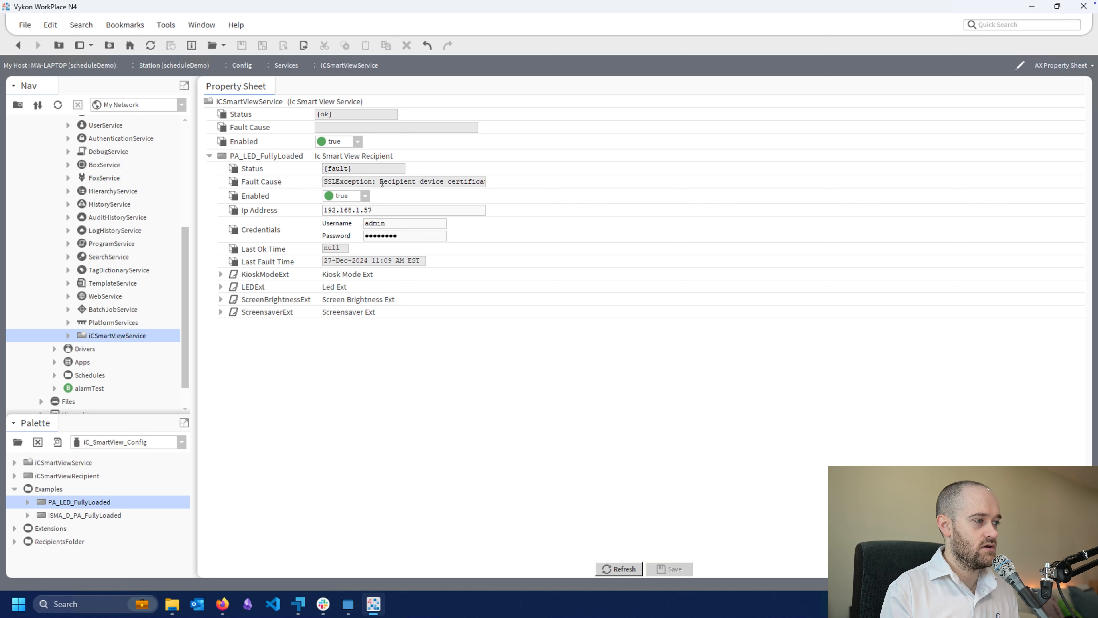
Read the recipient's full fault cause and open the Allowed Hosts list in the platform's Certificate Management
{"action": "left_click_drag", "start_coordinate": [373, 181], "coordinate": [512, 182]}
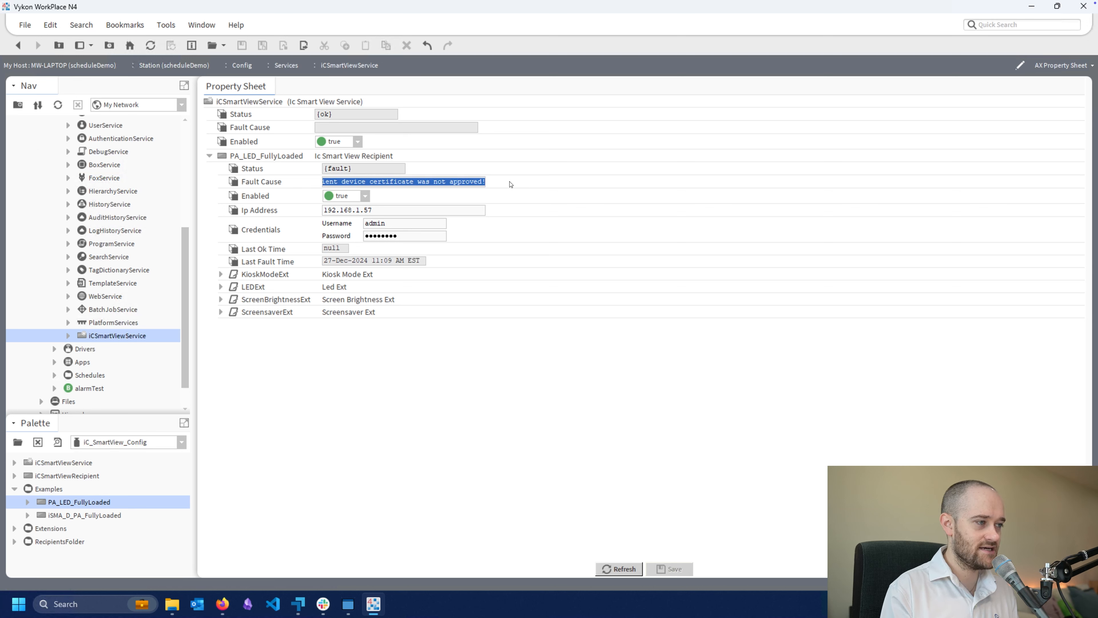
{"action": "left_click", "coordinate": [411, 182]}
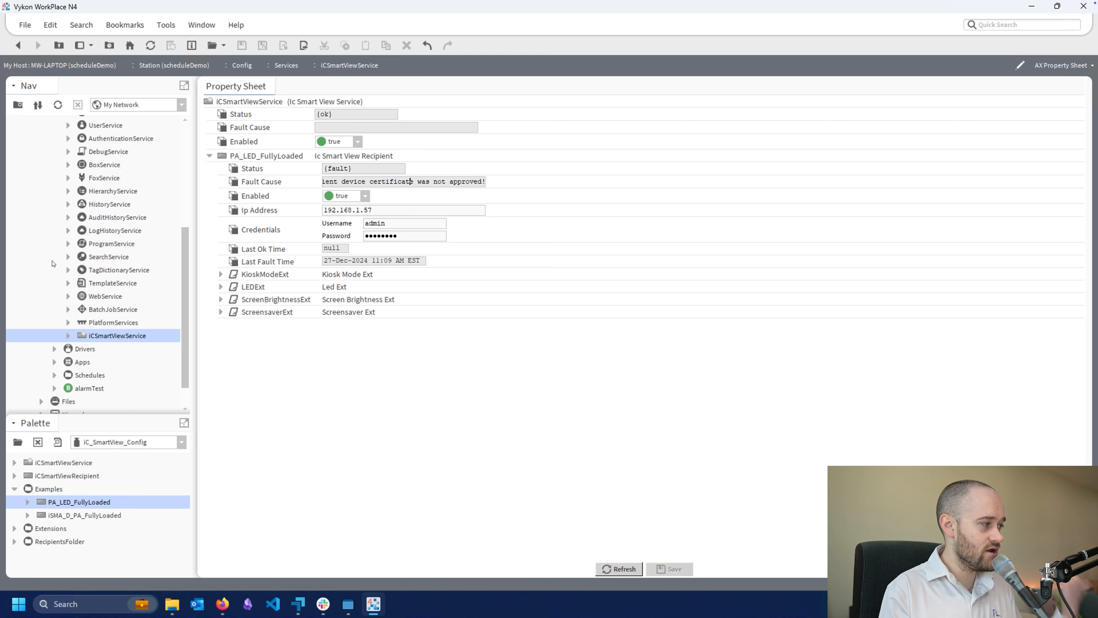
{"action": "scroll", "coordinate": [52, 263], "scroll_direction": "up", "scroll_amount": 3}
{"action": "scroll", "coordinate": [52, 262], "scroll_direction": "up", "scroll_amount": 2}
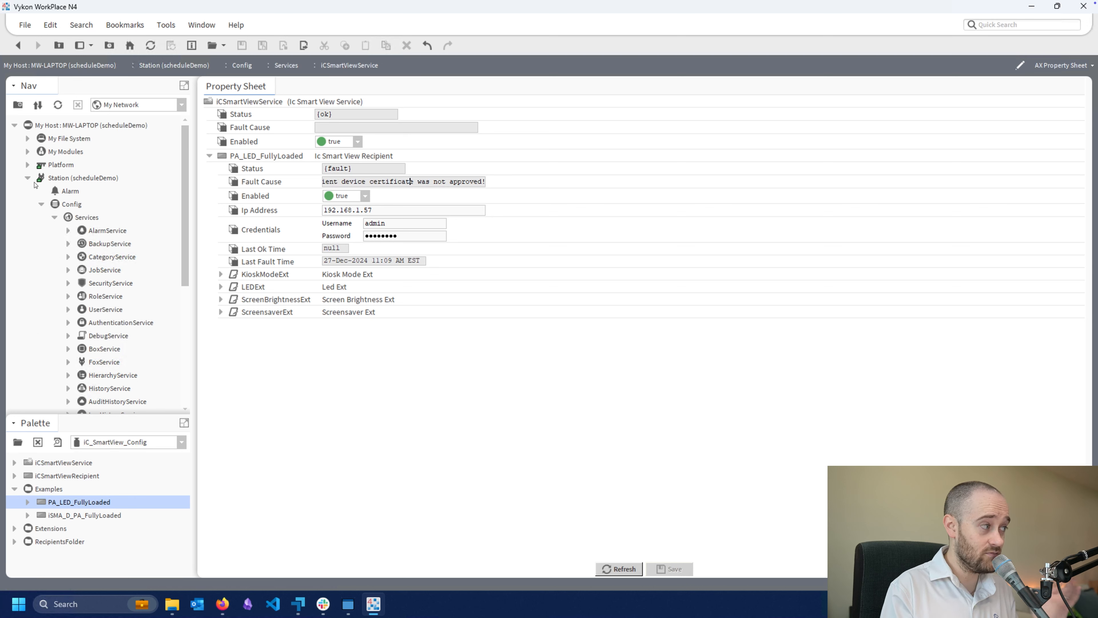
{"action": "left_click", "coordinate": [27, 165]}
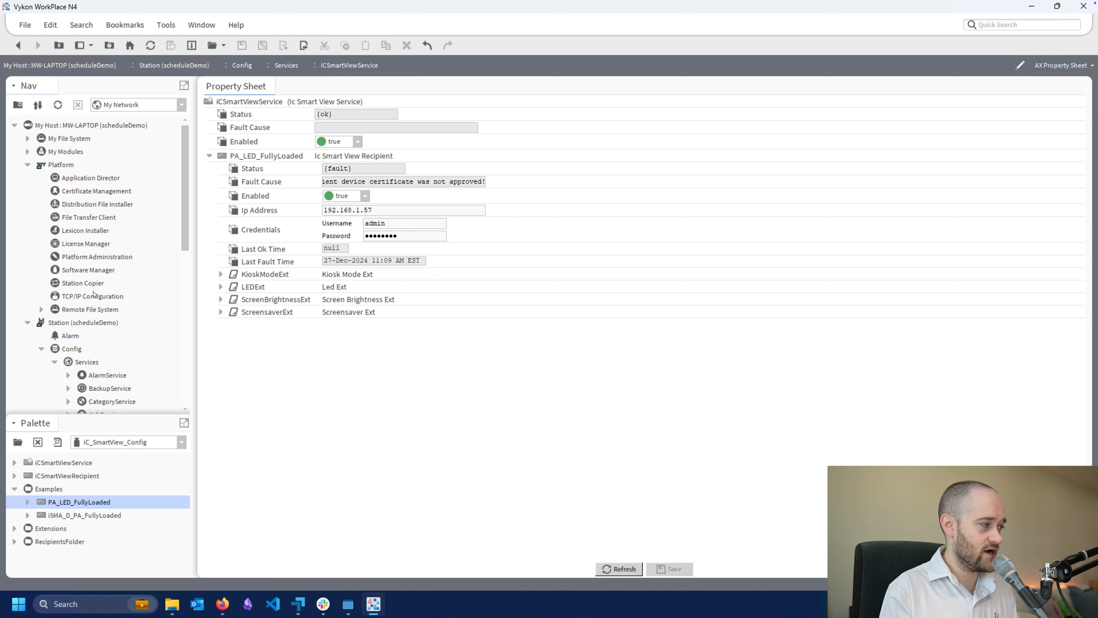
{"action": "double_click", "coordinate": [88, 191]}
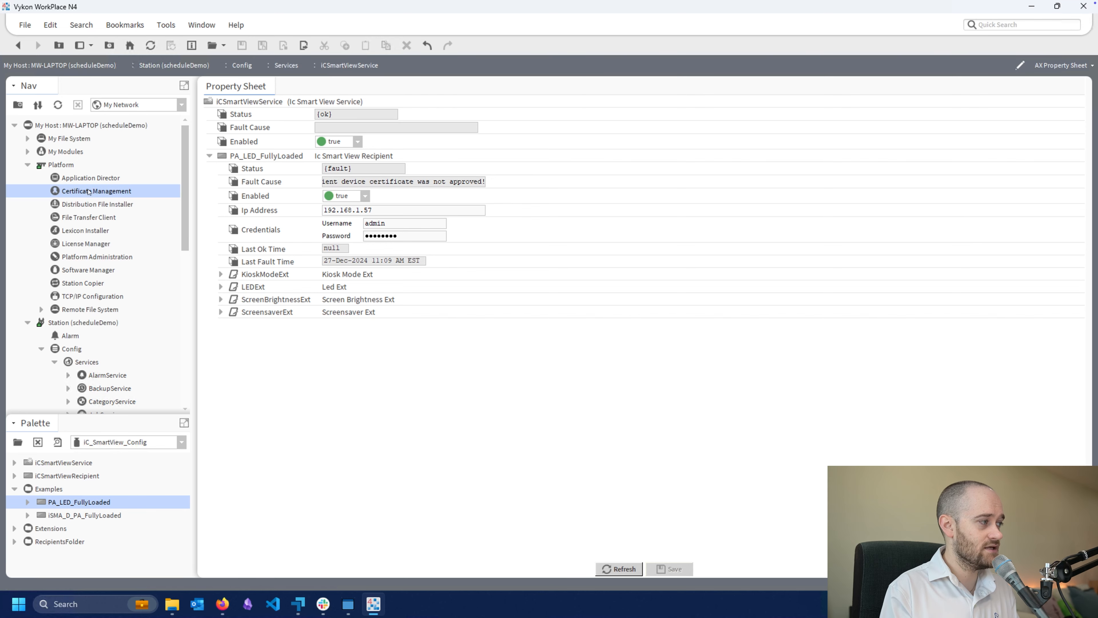
{"action": "left_click", "coordinate": [530, 363]}
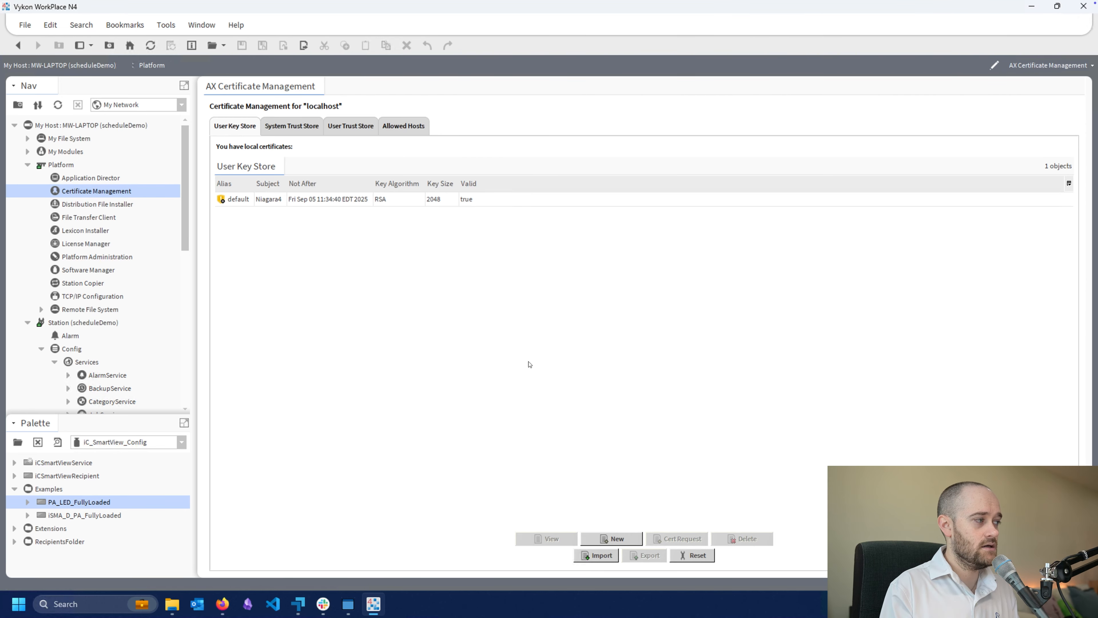
{"action": "left_click", "coordinate": [395, 130]}
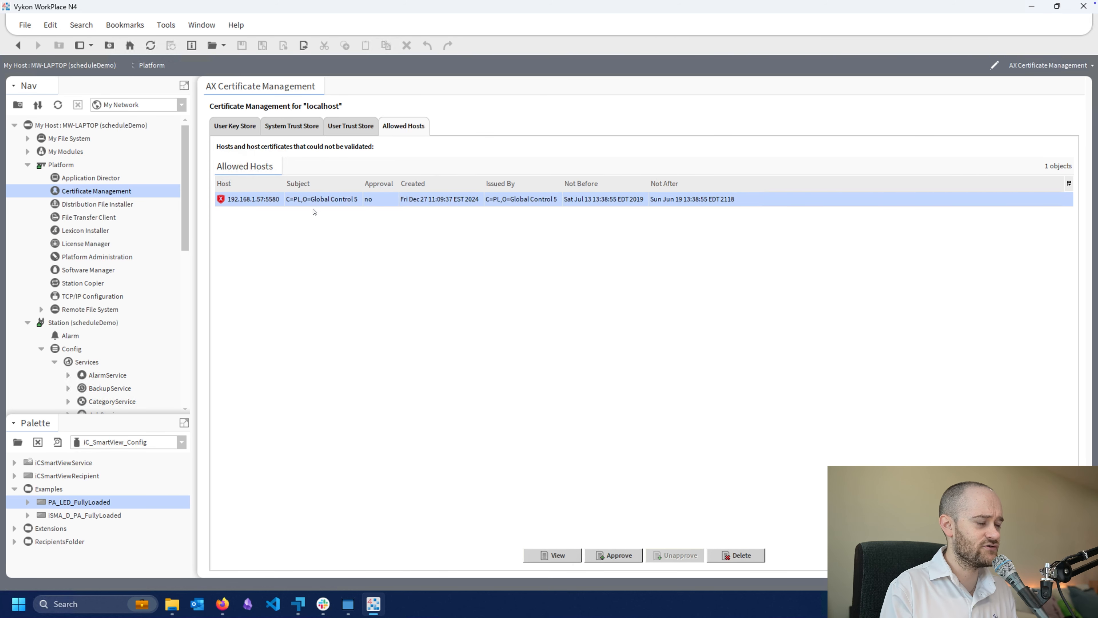
Approve the host certificate for 192.168.1.57:5580
{"action": "left_click", "coordinate": [255, 218]}
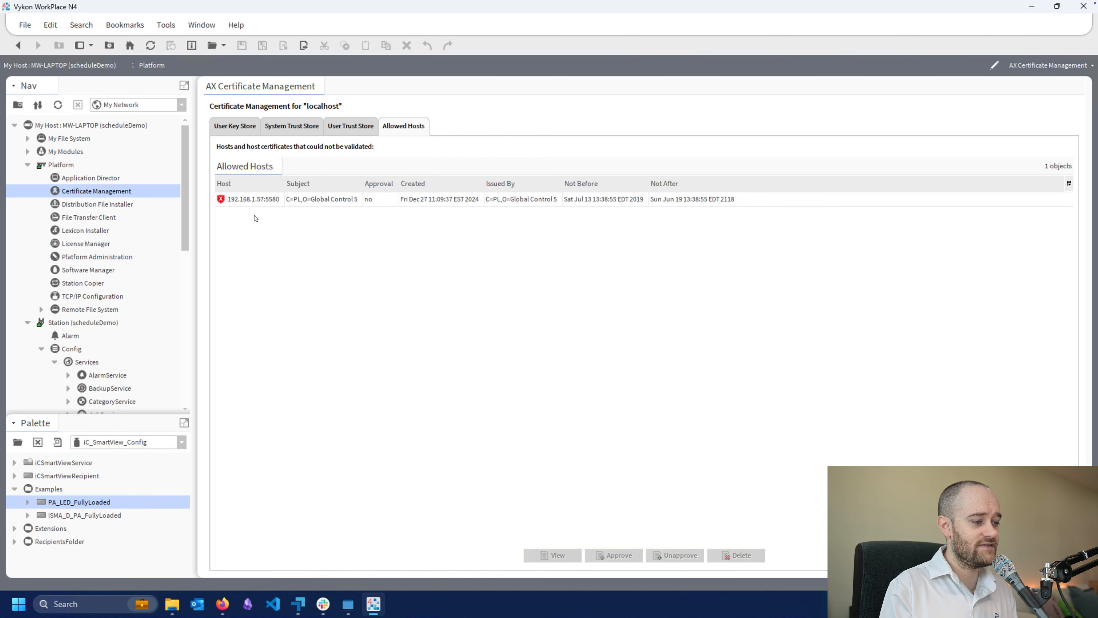
{"action": "left_click", "coordinate": [247, 200]}
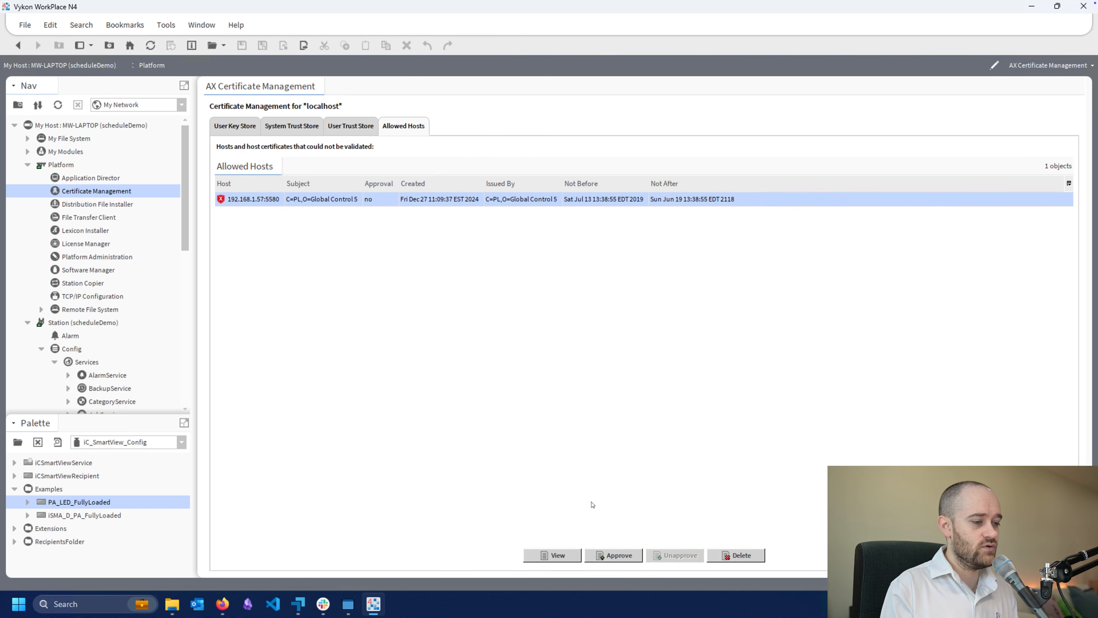
{"action": "left_click", "coordinate": [590, 540]}
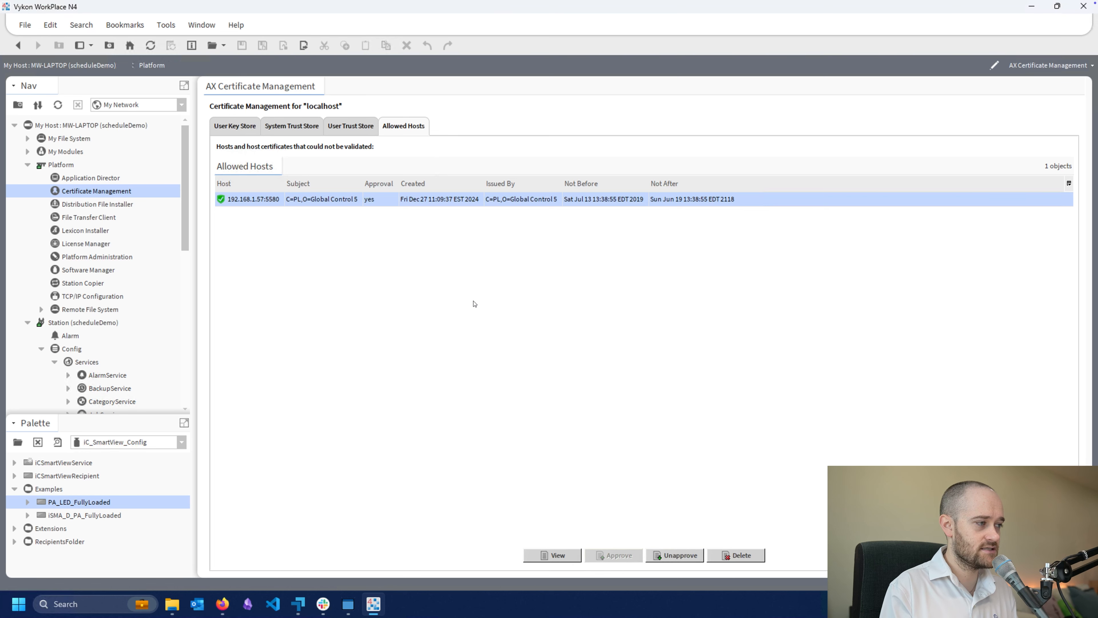
{"action": "left_click", "coordinate": [472, 301]}
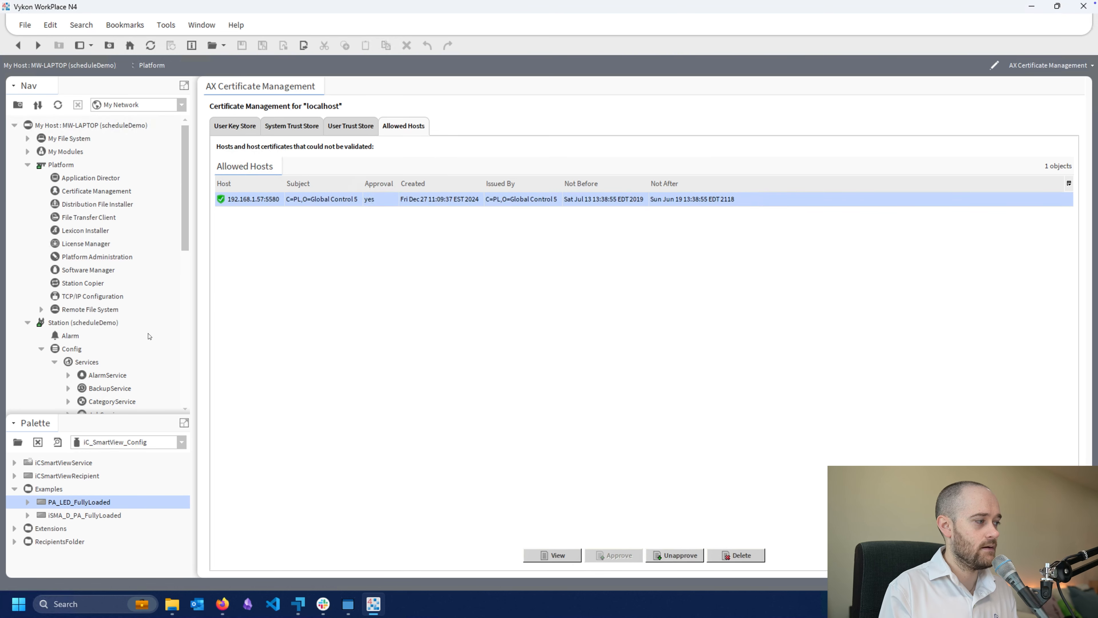
Reopen the iCSmartViewService property sheet, set the PA_LED_FullyLoaded recipient's Enabled property to false, and save
{"action": "scroll", "coordinate": [122, 330], "scroll_direction": "down", "scroll_amount": 7}
{"action": "scroll", "coordinate": [121, 330], "scroll_direction": "down", "scroll_amount": 2}
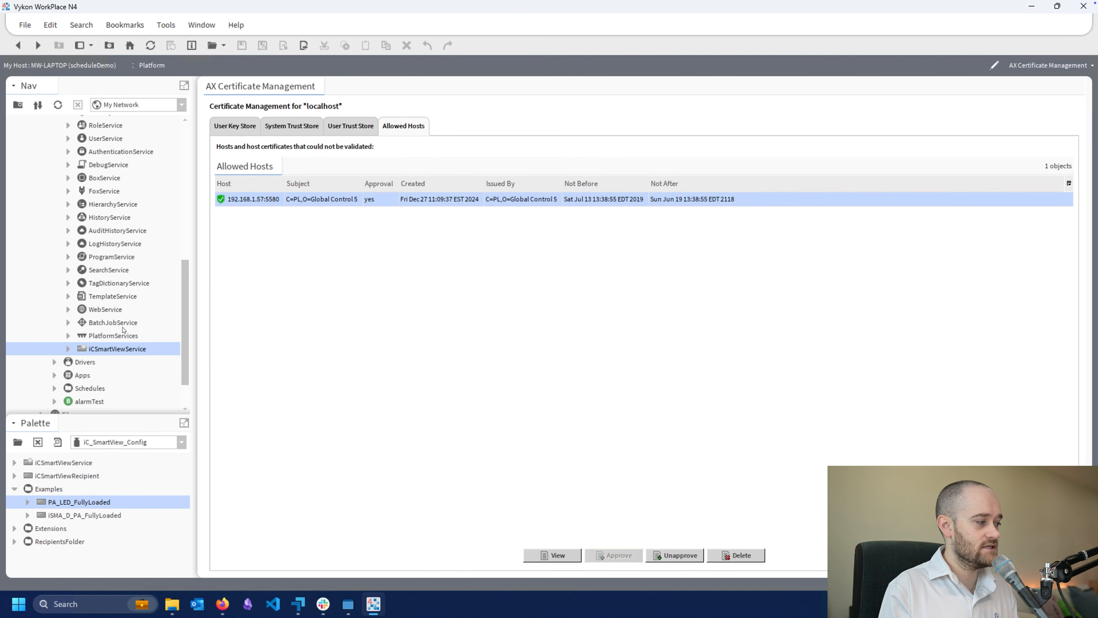
{"action": "double_click", "coordinate": [109, 348]}
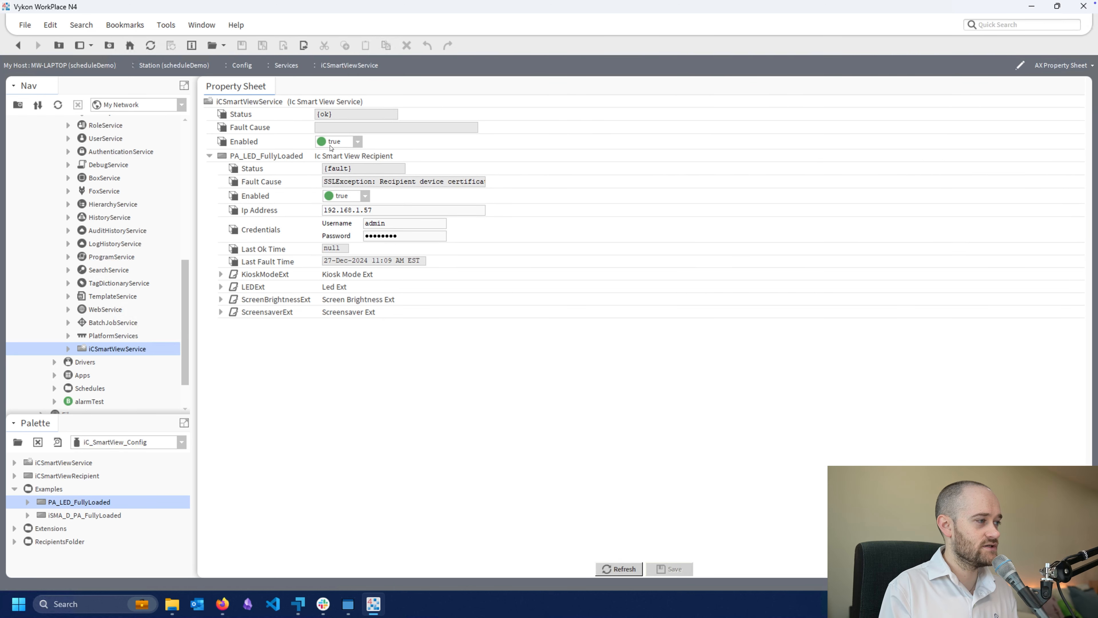
{"action": "left_click", "coordinate": [348, 197]}
{"action": "left_click", "coordinate": [343, 206]}
{"action": "key", "text": "ctrl+s"}
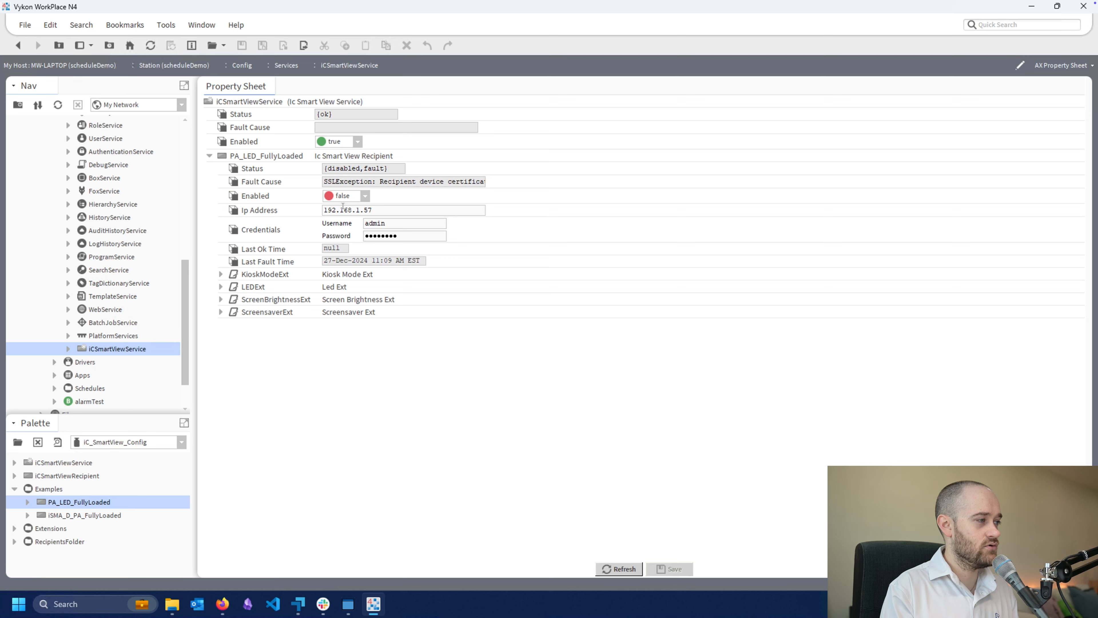
Set the PA_LED_FullyLoaded recipient's Enabled property to true and save
{"action": "left_click", "coordinate": [344, 197]}
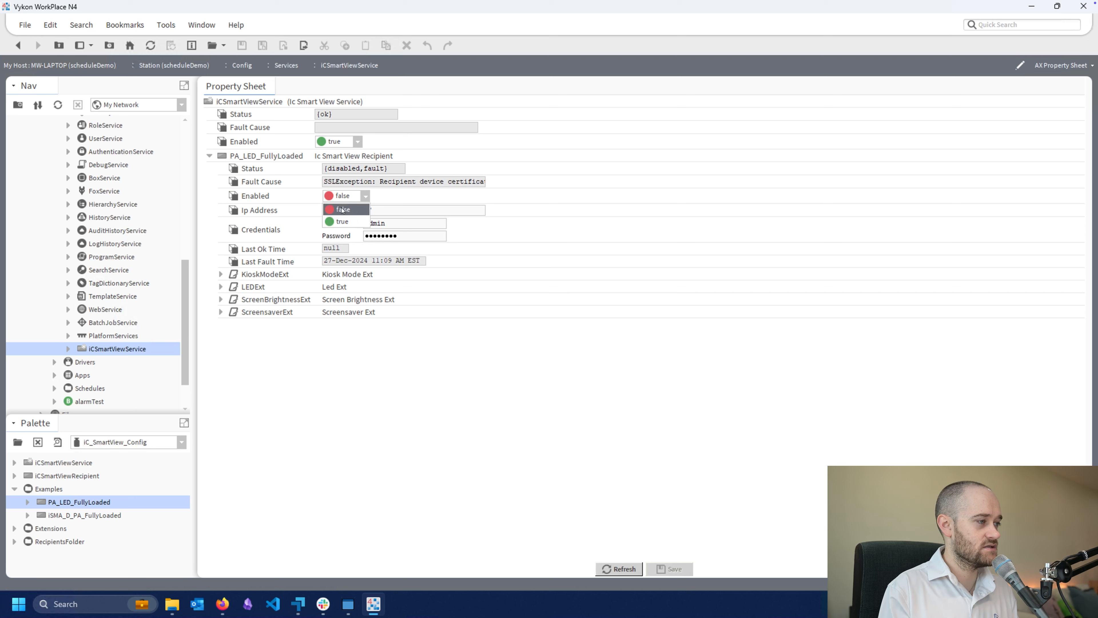
{"action": "left_click", "coordinate": [338, 222]}
{"action": "key", "text": "ctrl+s"}
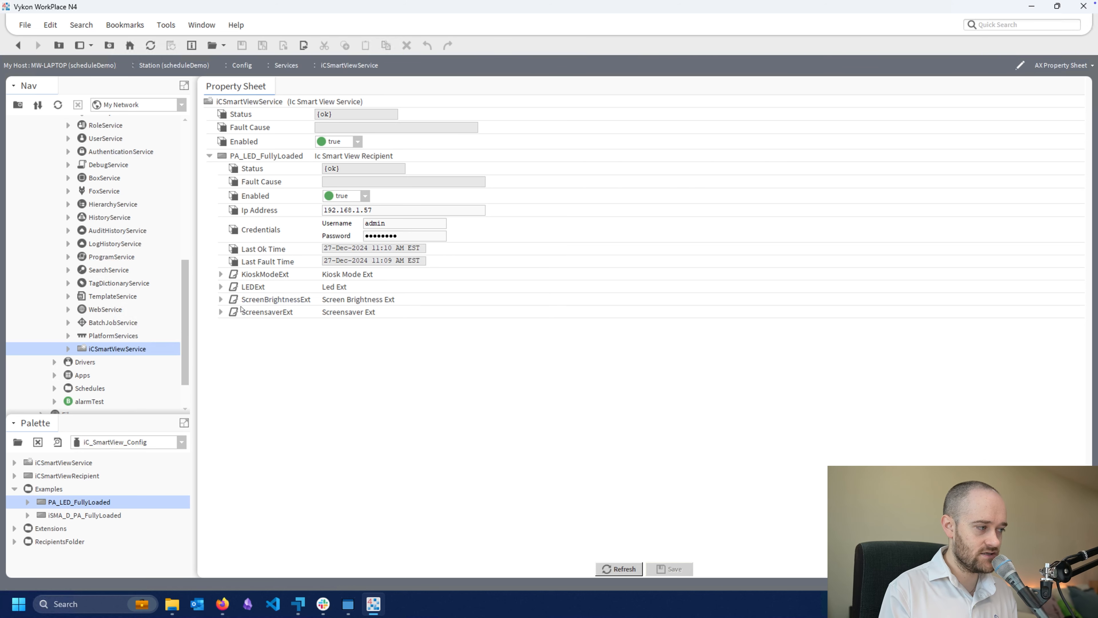
Examine the properties of the recipient's KioskModeExt, LEDExt, ScreenBrightnessExt and ScreensaverExt extensions one after another
{"action": "left_click", "coordinate": [221, 275]}
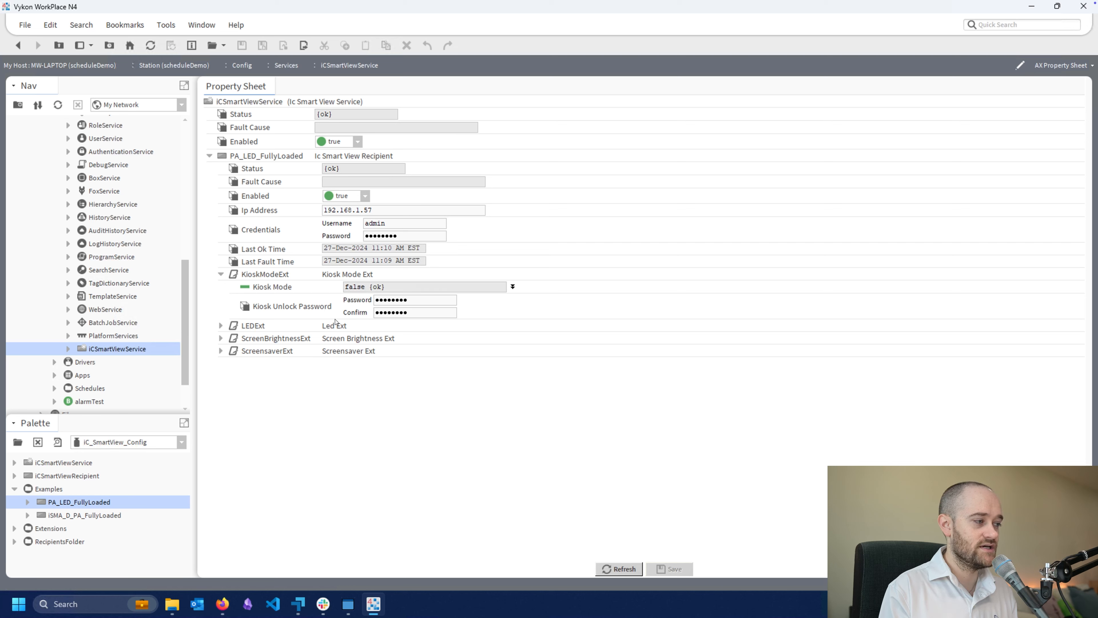
{"action": "left_click", "coordinate": [221, 274]}
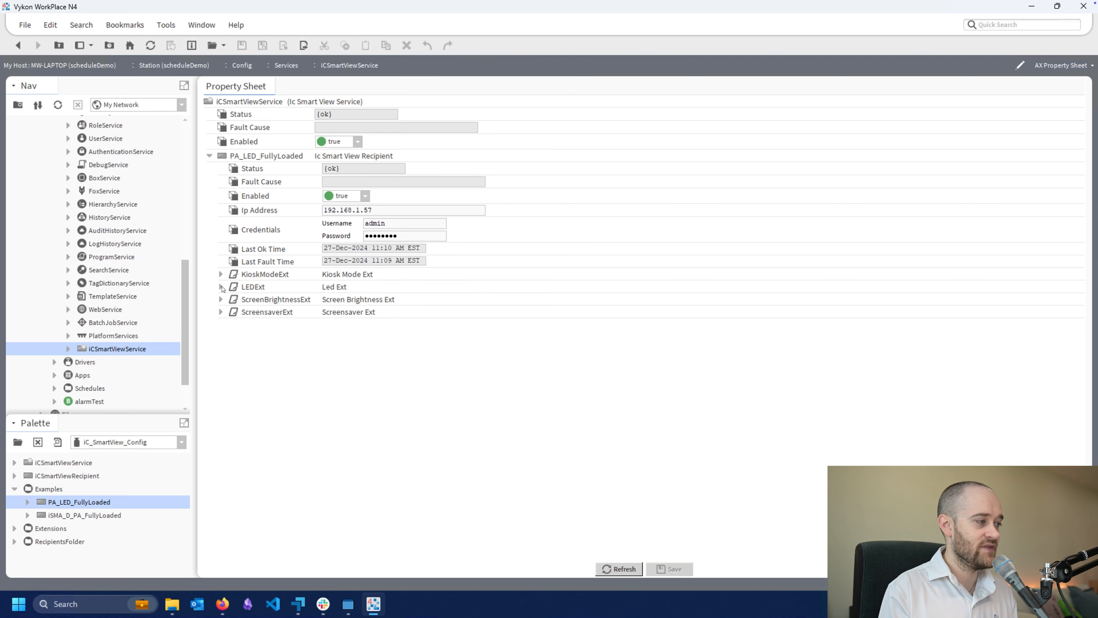
{"action": "left_click", "coordinate": [221, 287]}
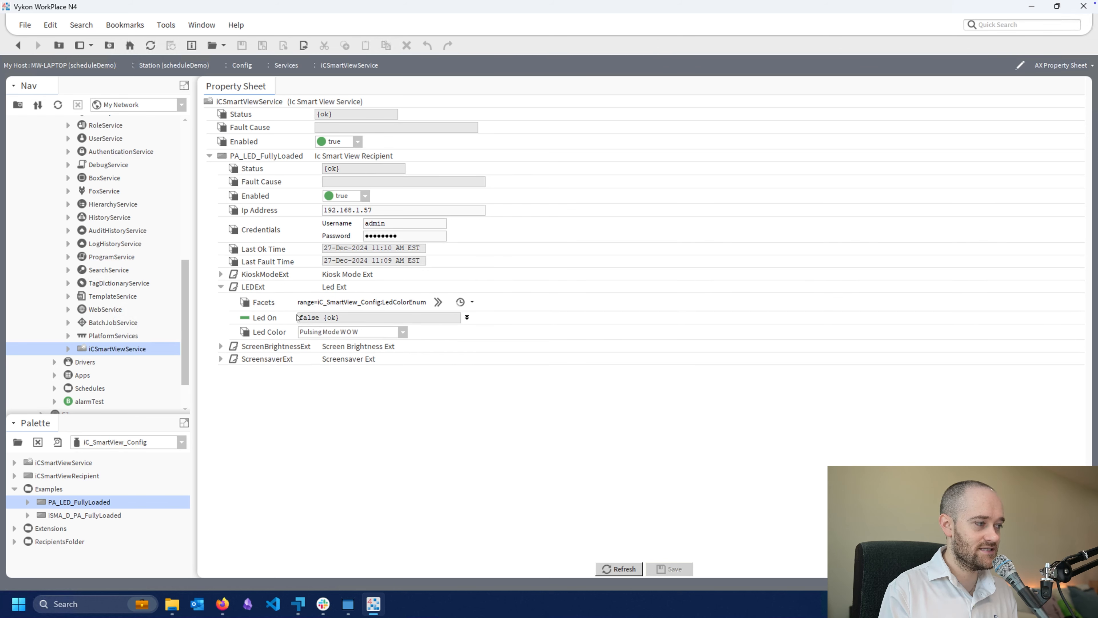
{"action": "left_click", "coordinate": [221, 287]}
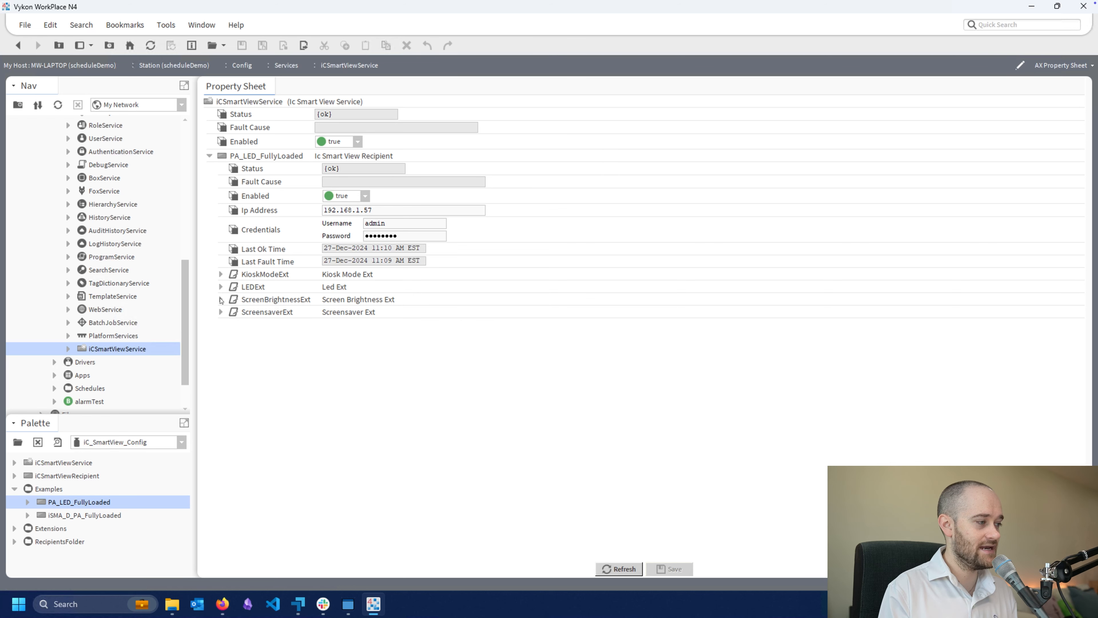
{"action": "left_click", "coordinate": [221, 299]}
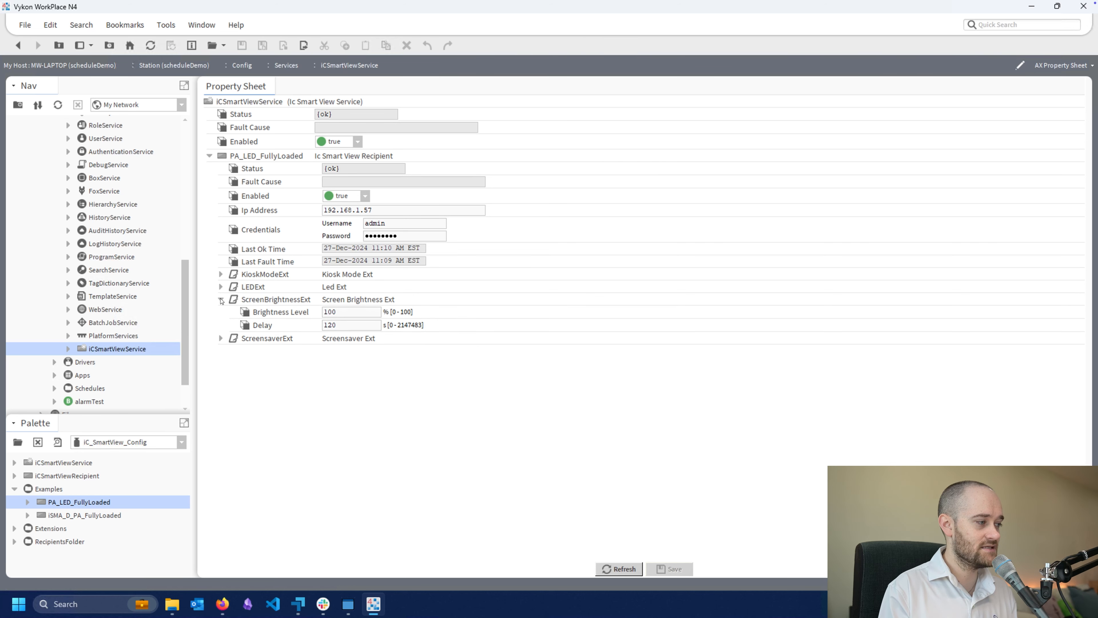
{"action": "left_click", "coordinate": [334, 316]}
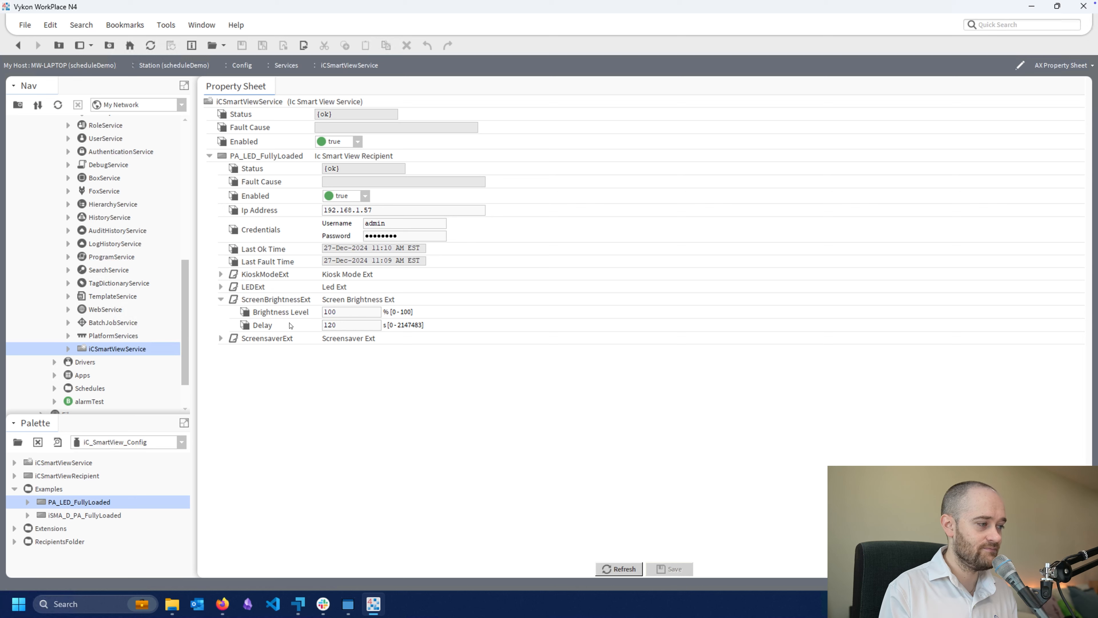
{"action": "left_click", "coordinate": [221, 300]}
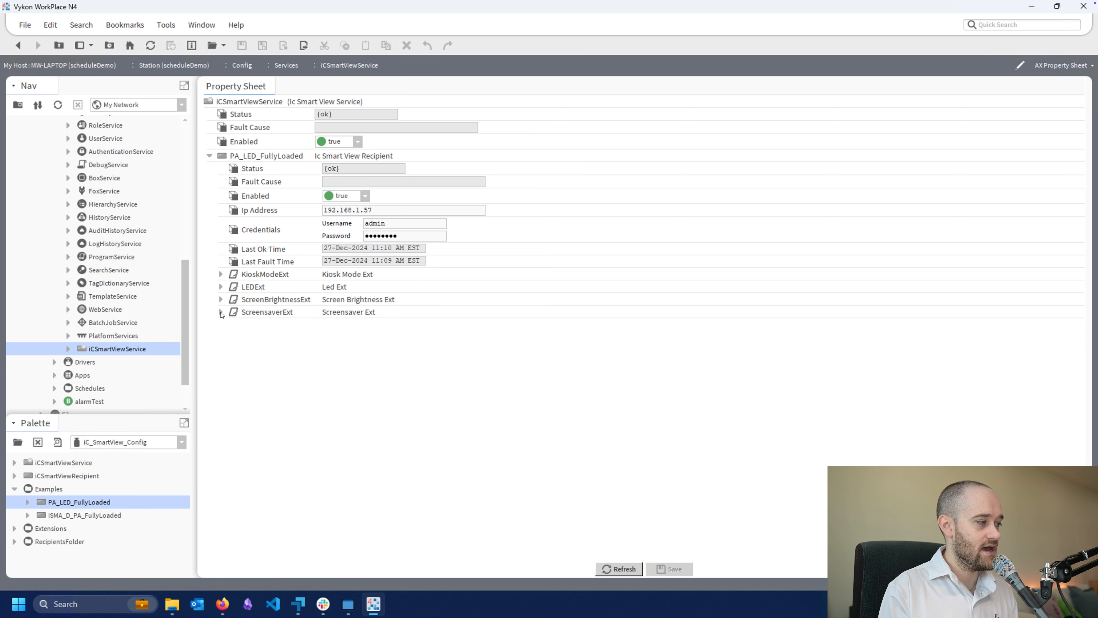
{"action": "left_click", "coordinate": [221, 312]}
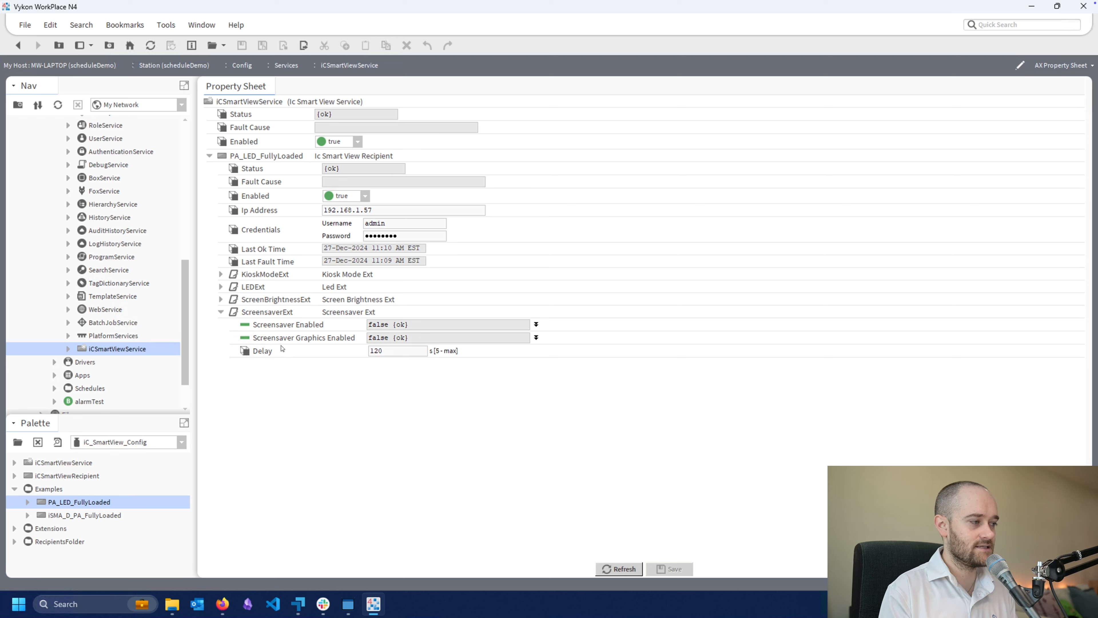
{"action": "left_click", "coordinate": [221, 312]}
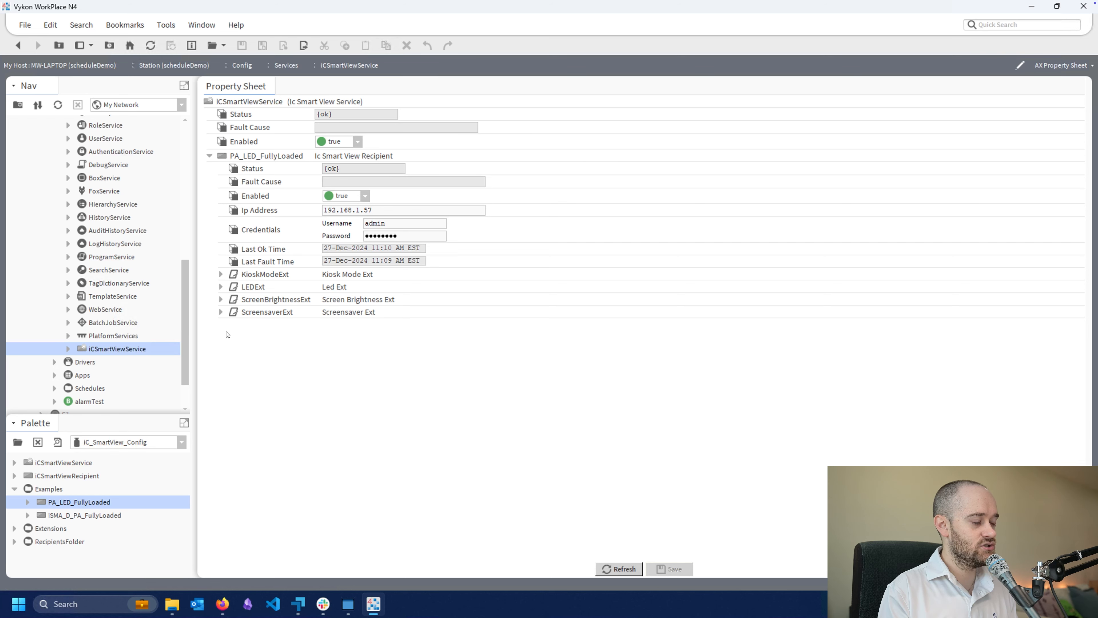
Open the LEDExt property sheet and look through the available Led Color options
{"action": "left_click", "coordinate": [250, 288]}
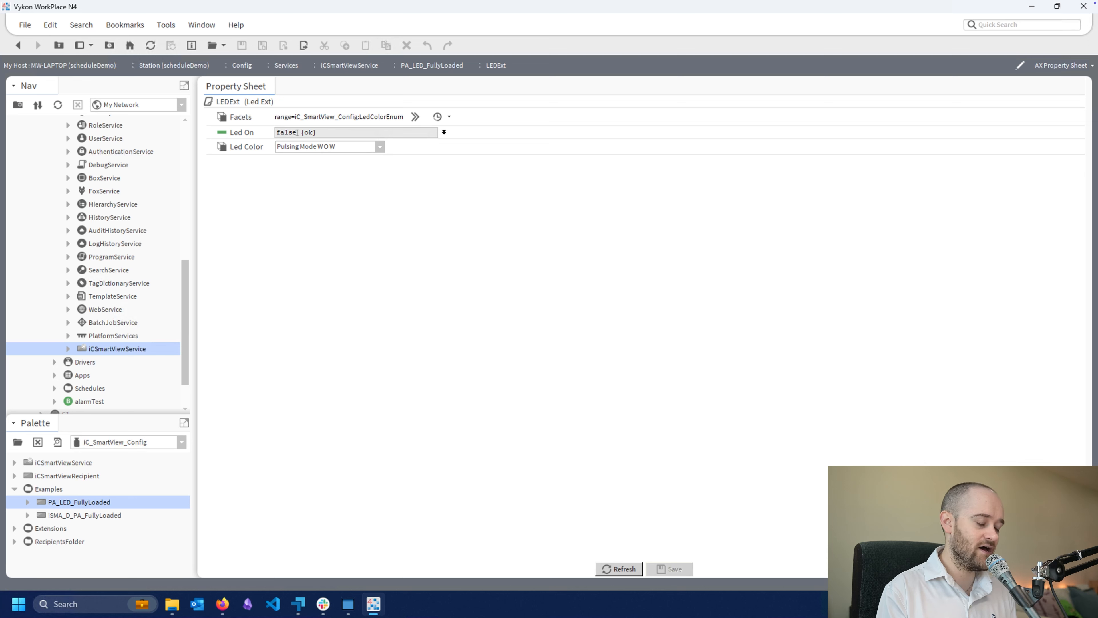
{"action": "left_click", "coordinate": [444, 132]}
{"action": "left_click", "coordinate": [444, 132]}
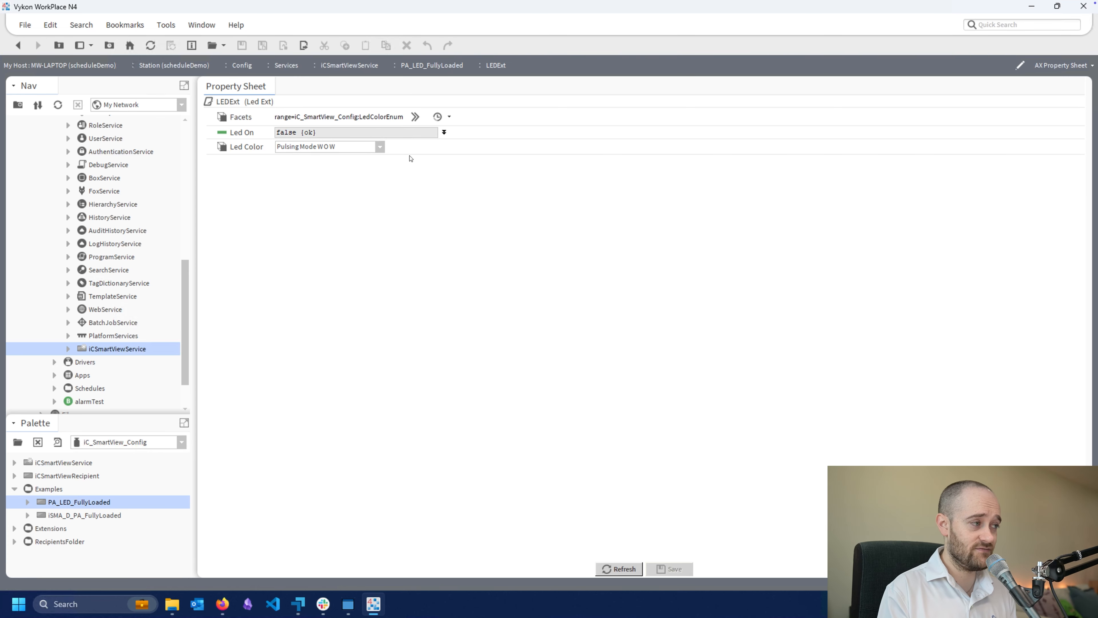
{"action": "left_click", "coordinate": [331, 149]}
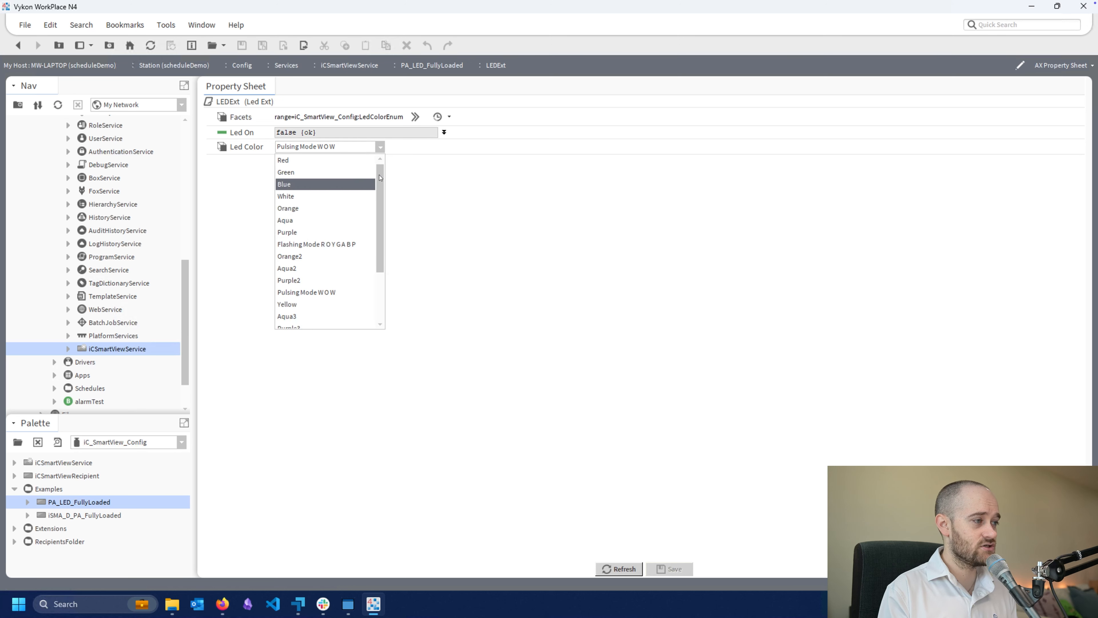
{"action": "left_click_drag", "start_coordinate": [379, 180], "coordinate": [378, 203]}
{"action": "scroll", "coordinate": [378, 204], "scroll_direction": "down", "scroll_amount": 1}
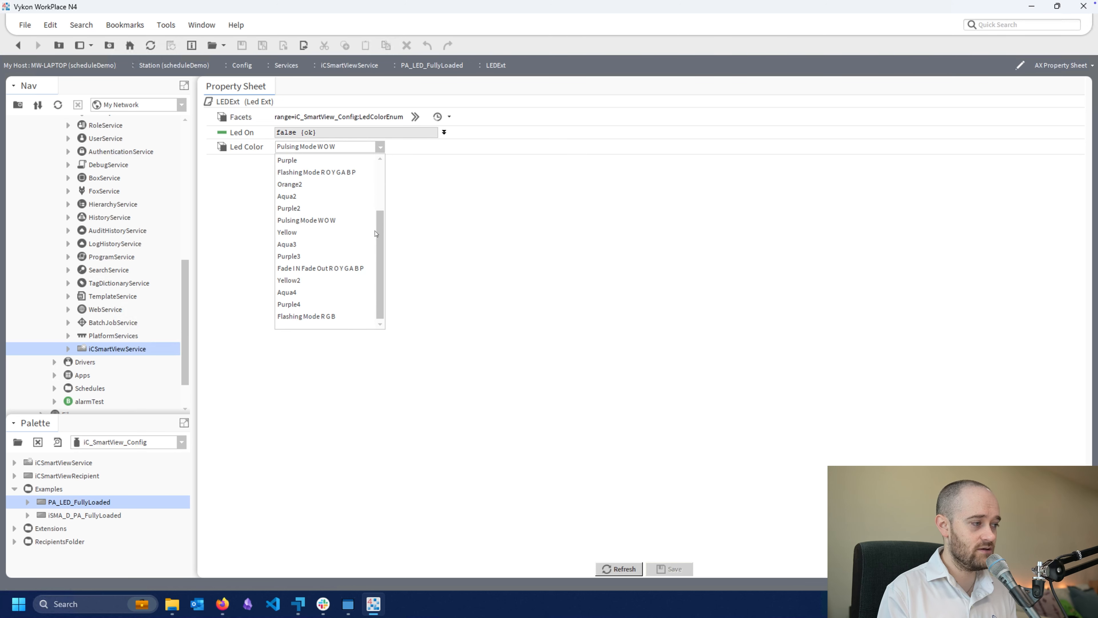
{"action": "scroll", "coordinate": [374, 219], "scroll_direction": "up", "scroll_amount": 2}
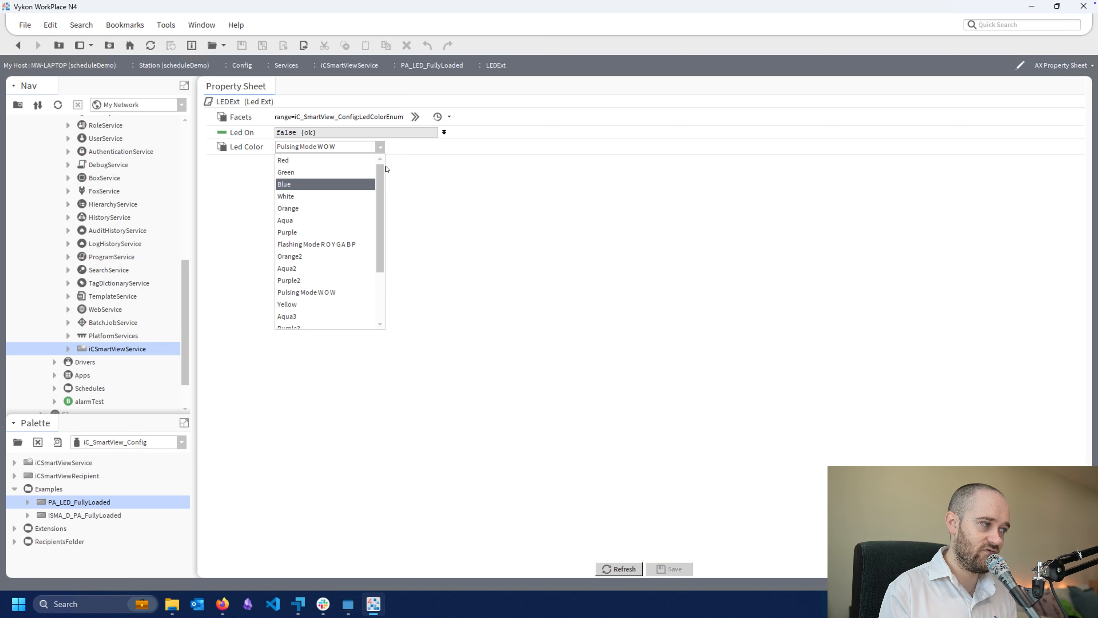
{"action": "left_click_drag", "start_coordinate": [382, 179], "coordinate": [384, 253]}
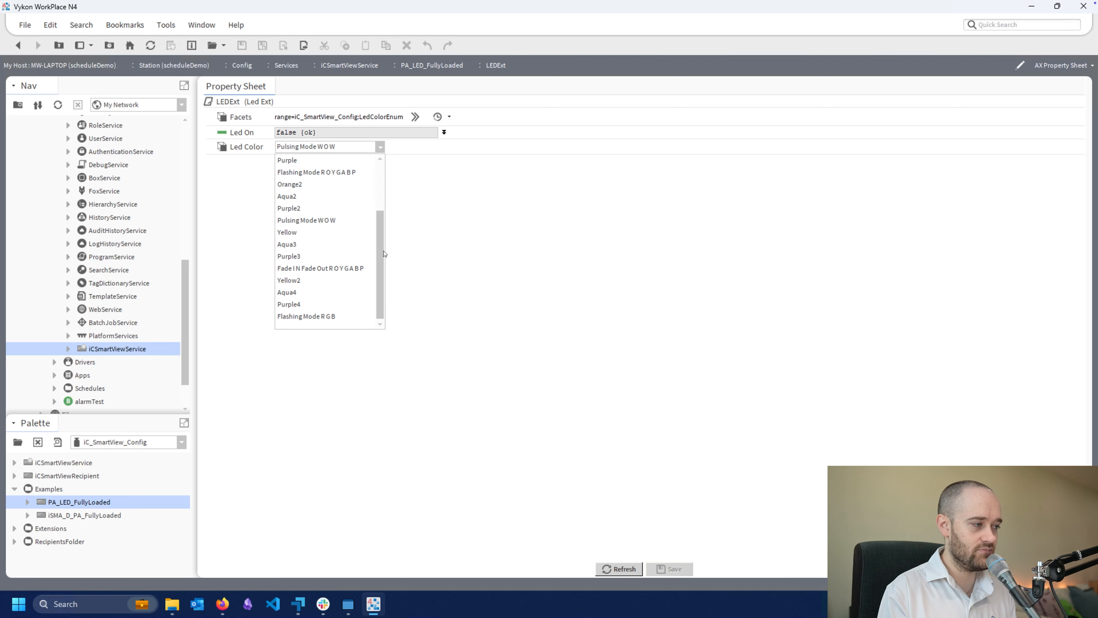
{"action": "left_click", "coordinate": [422, 243]}
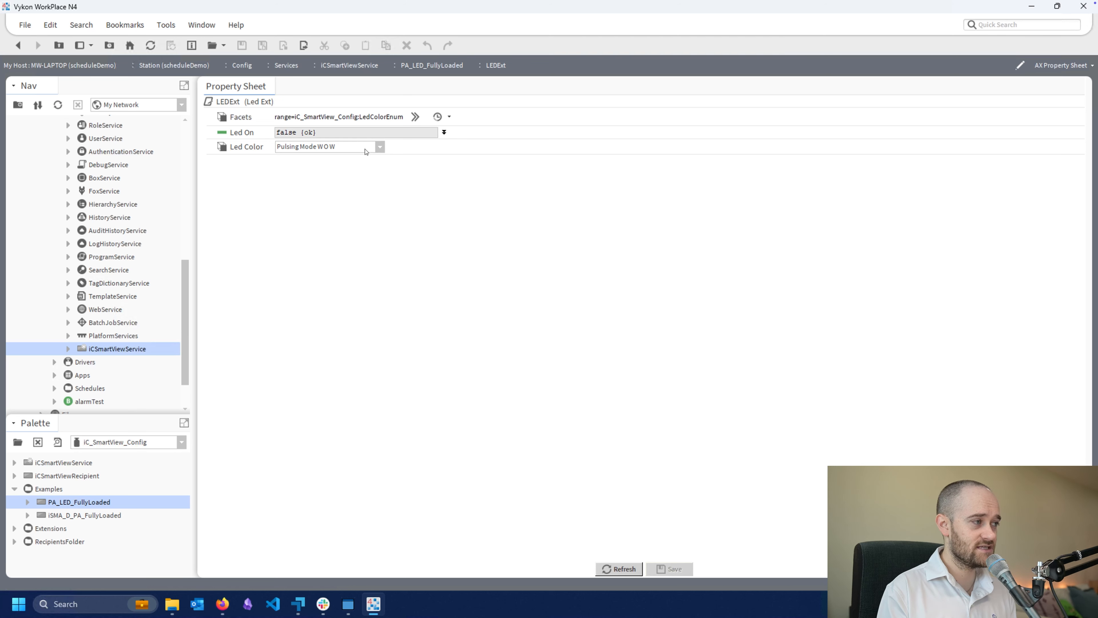
Inspect the LEDExt range facet and review the Led Color choices again without changing either
{"action": "left_click", "coordinate": [416, 116]}
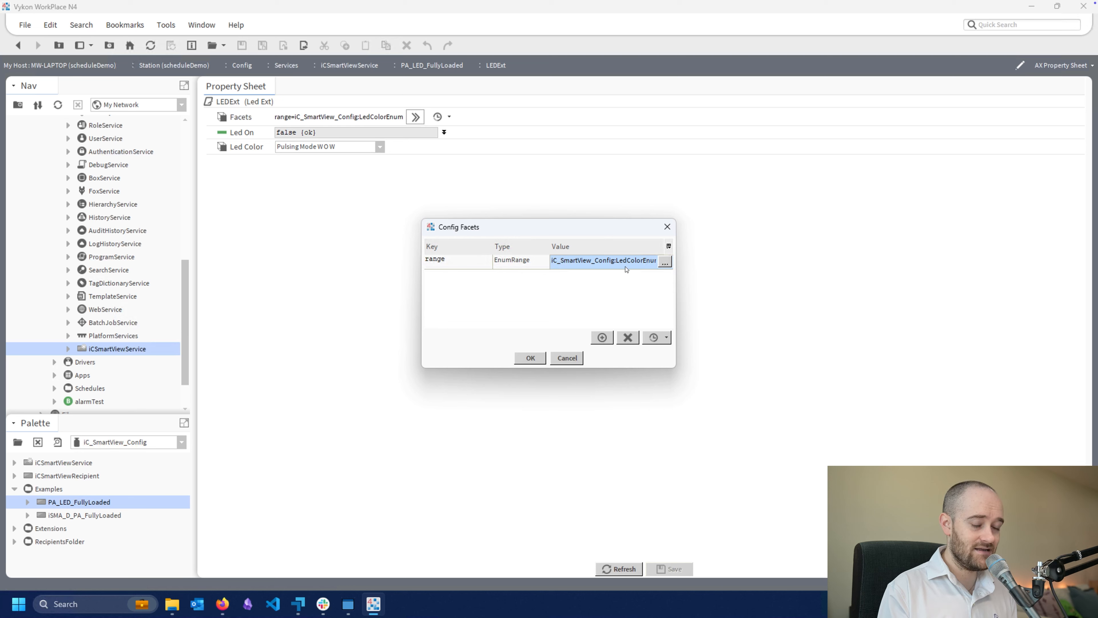
{"action": "left_click", "coordinate": [568, 358]}
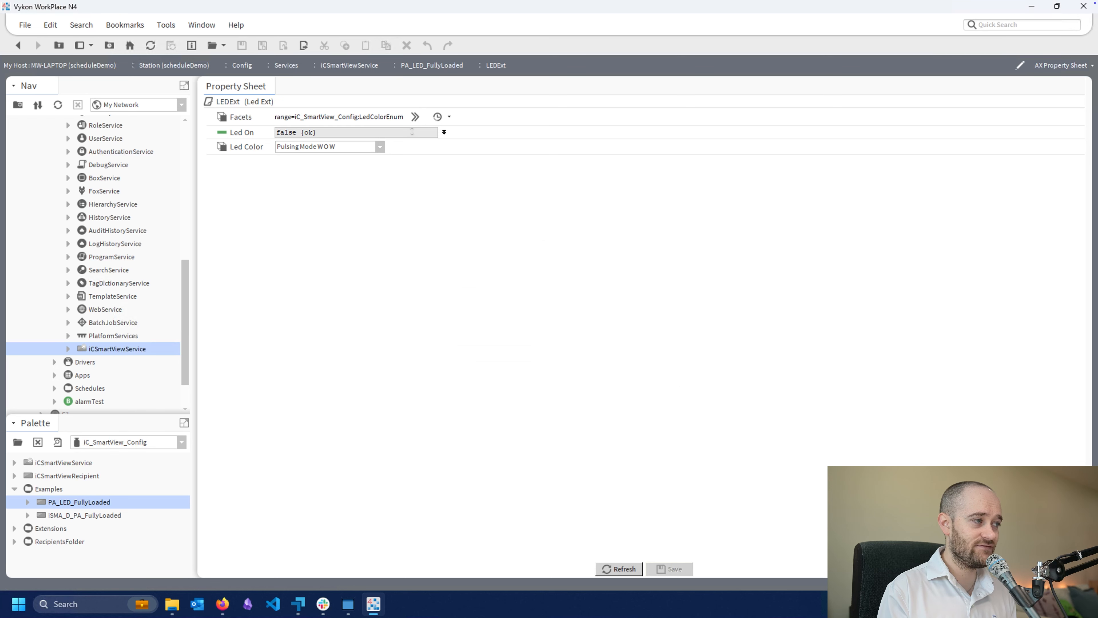
{"action": "left_click", "coordinate": [380, 147]}
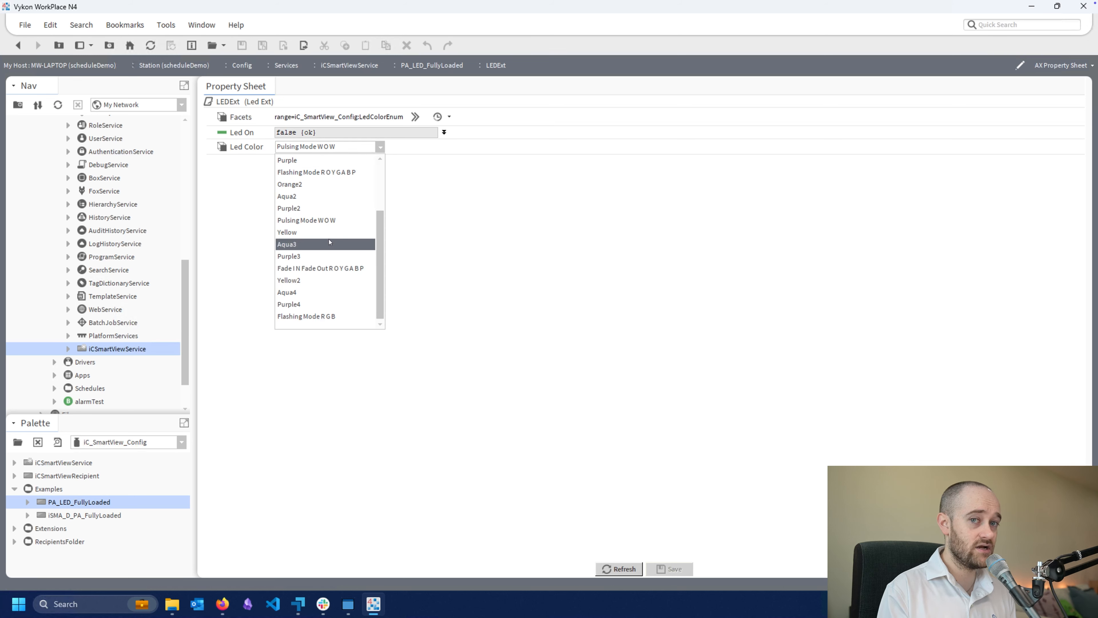
{"action": "left_click", "coordinate": [462, 306]}
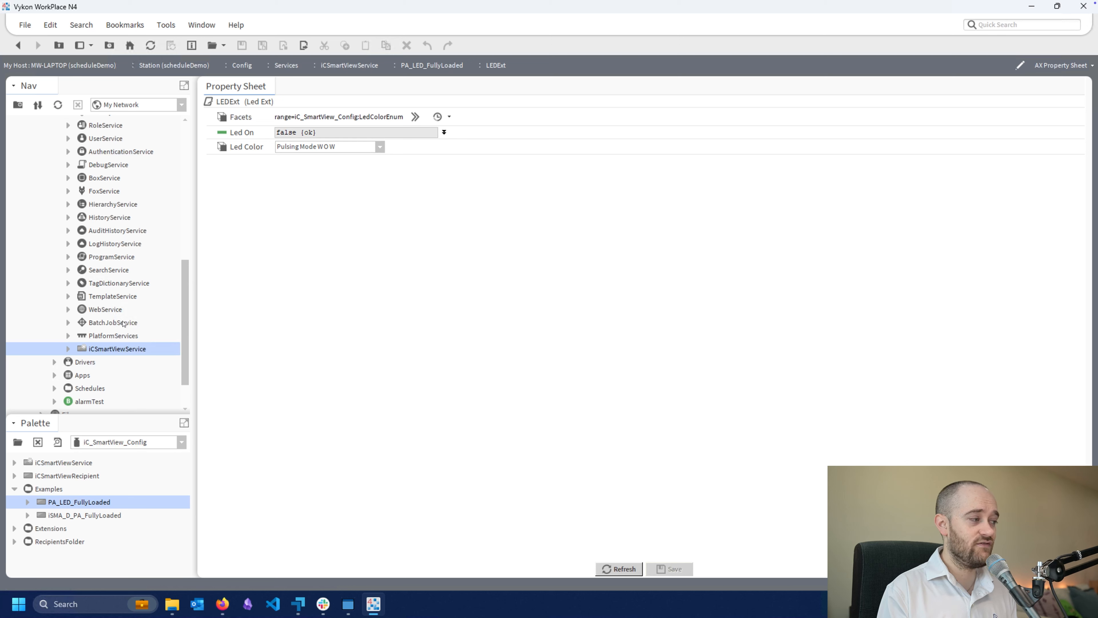
Pin the Unacked Alarm Count slot on the Default Alarm Class in the AlarmService wire sheet and widen the block
{"action": "scroll", "coordinate": [142, 343], "scroll_direction": "up", "scroll_amount": 4}
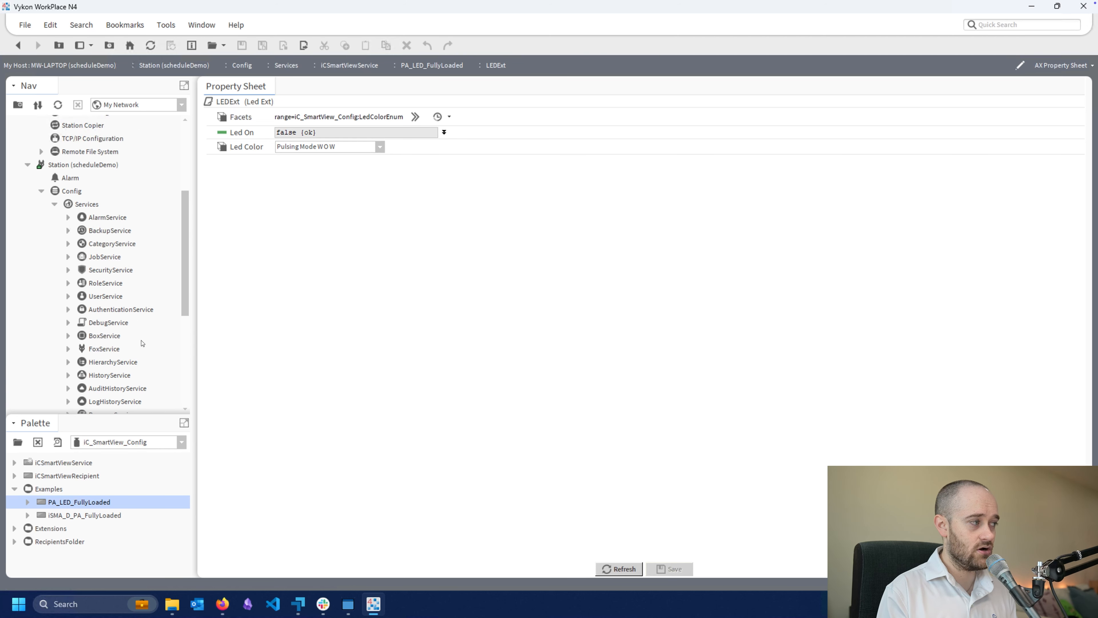
{"action": "double_click", "coordinate": [96, 219]}
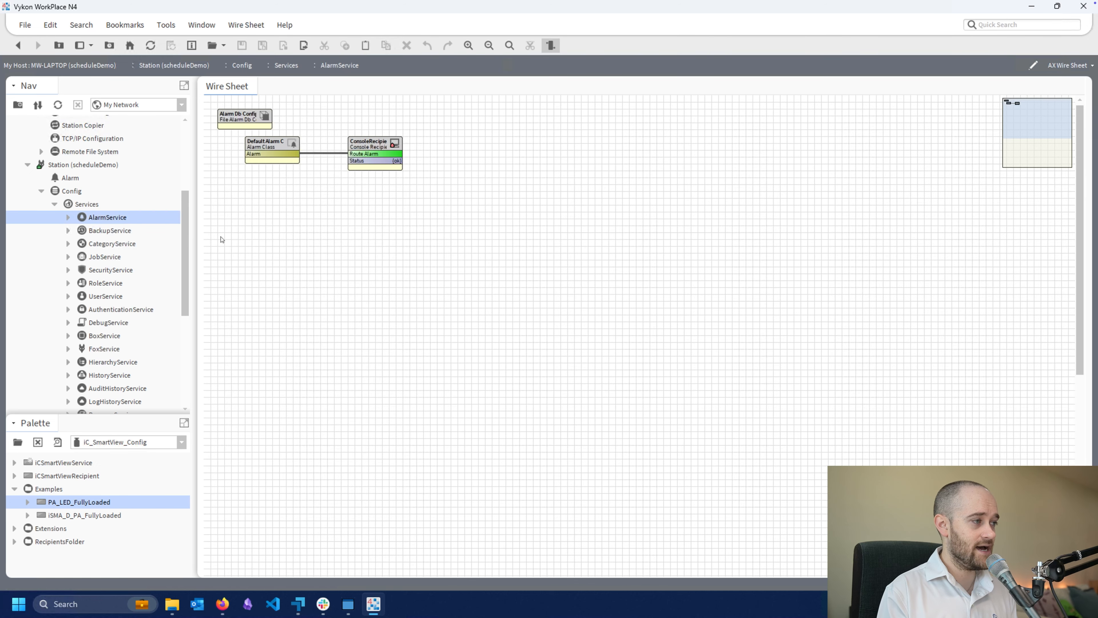
{"action": "right_click", "coordinate": [268, 149]}
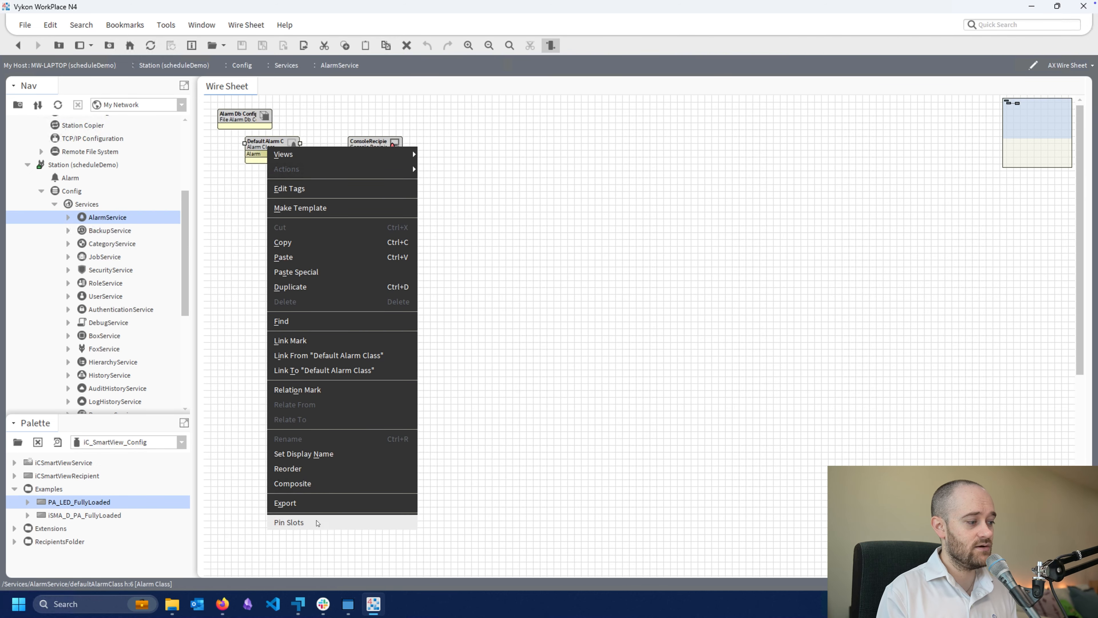
{"action": "left_click", "coordinate": [289, 521]}
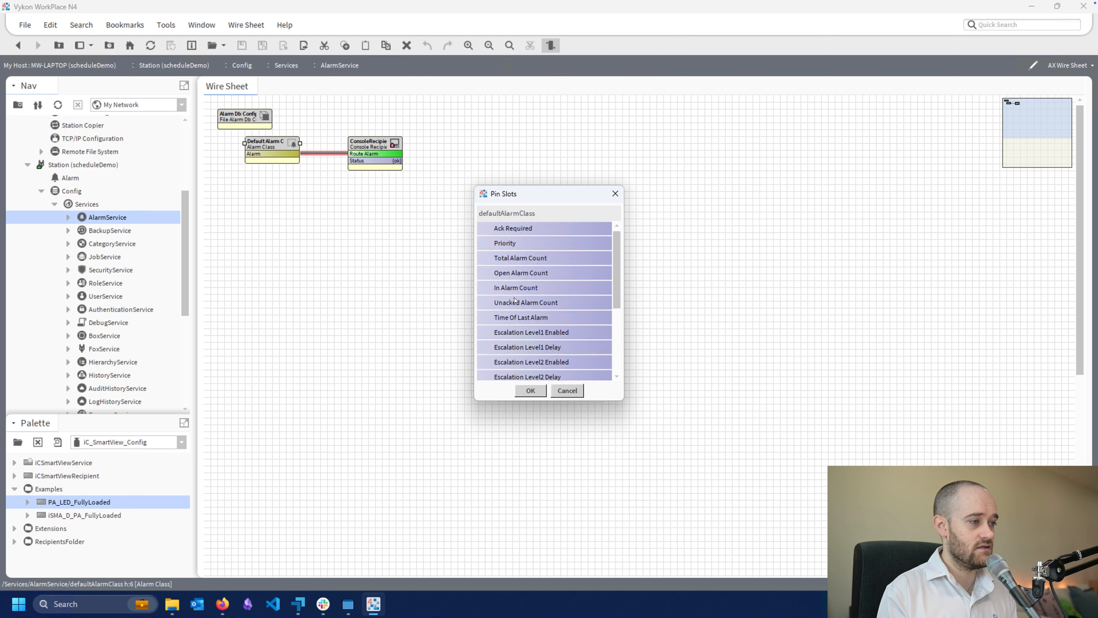
{"action": "left_click", "coordinate": [532, 306]}
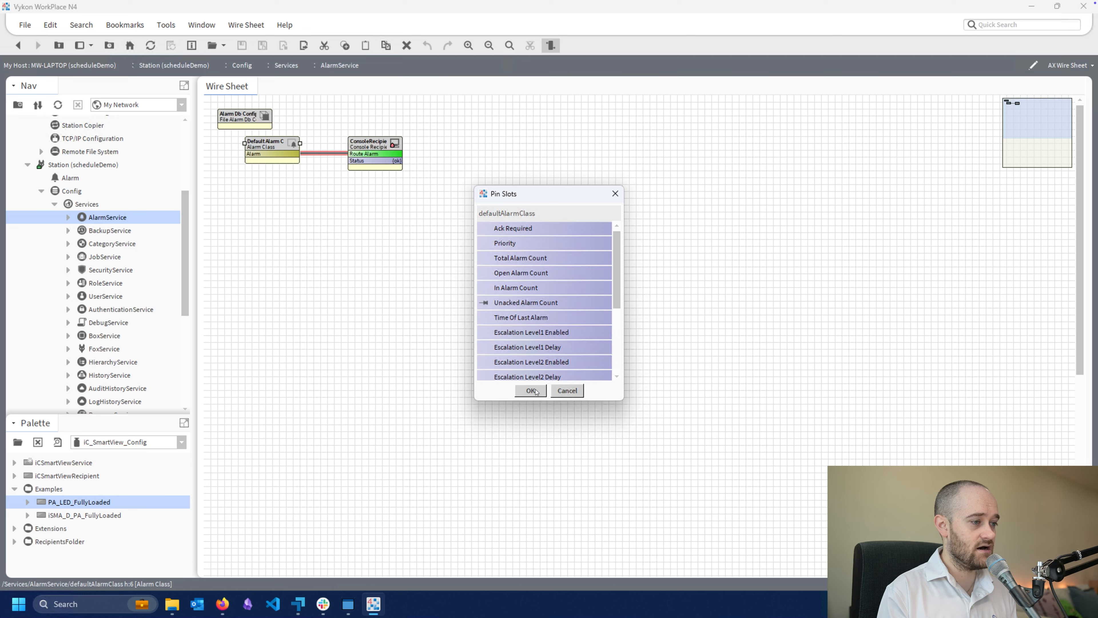
{"action": "left_click", "coordinate": [535, 390]}
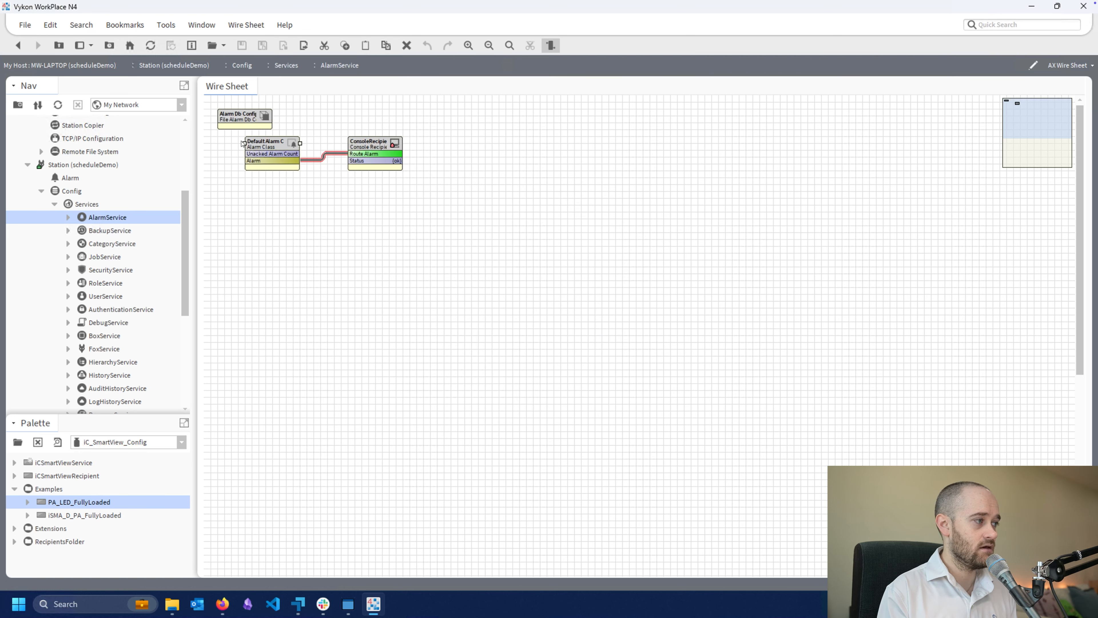
{"action": "left_click_drag", "start_coordinate": [245, 145], "coordinate": [223, 145]}
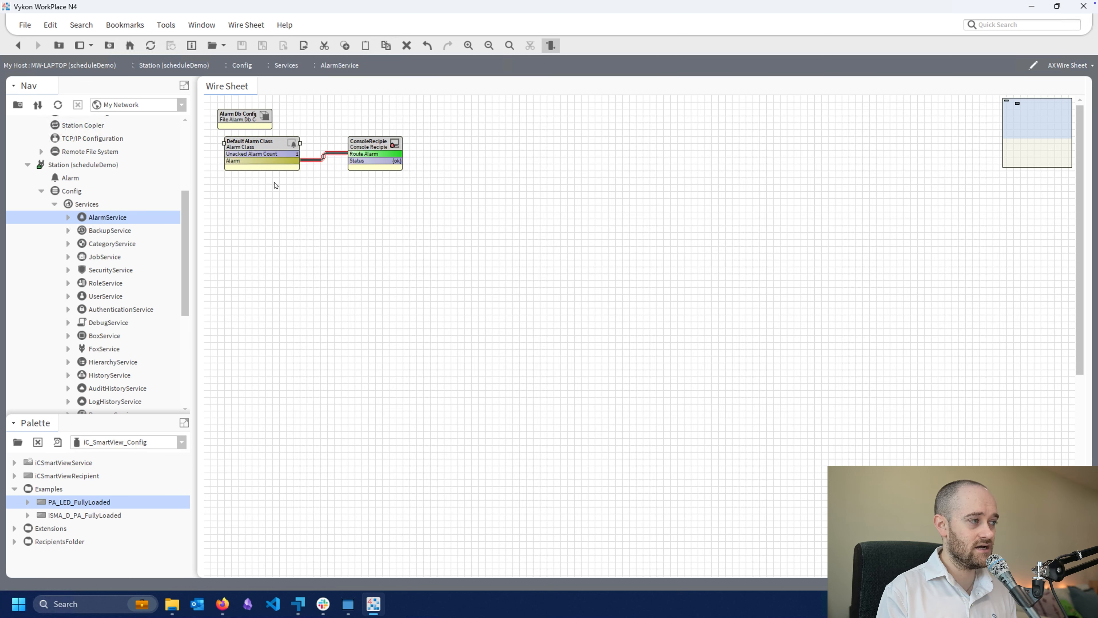
Link-mark the Default Alarm Class and open the AX Wire Sheet of the PA_LED_FullyLoaded recipient under iCSmartViewService
{"action": "right_click", "coordinate": [273, 151]}
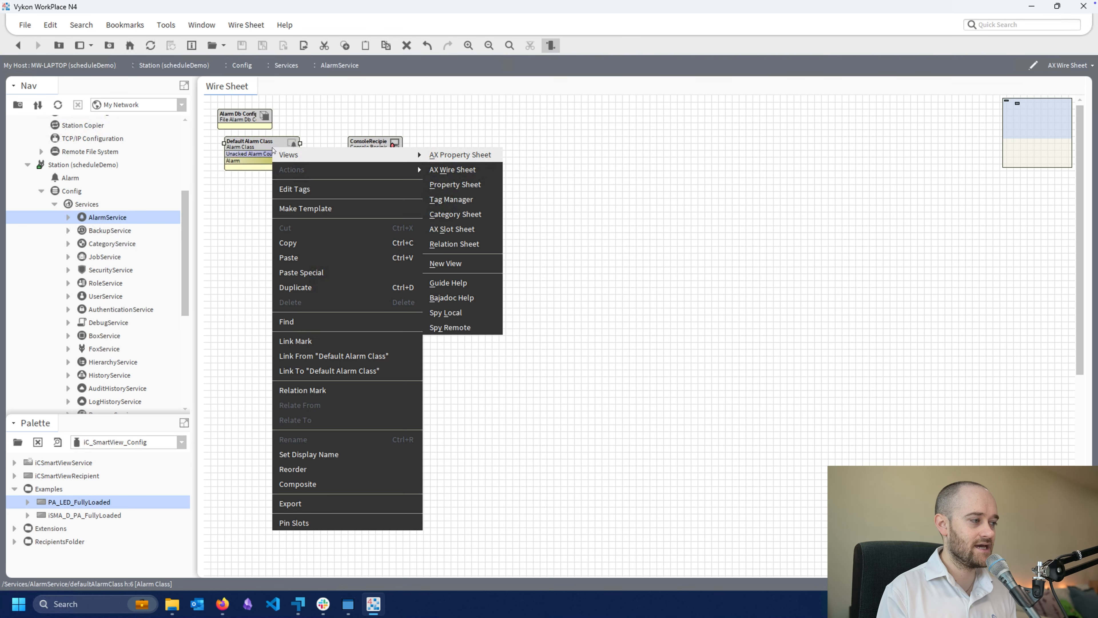
{"action": "left_click", "coordinate": [302, 347]}
{"action": "scroll", "coordinate": [134, 331], "scroll_direction": "down", "scroll_amount": 4}
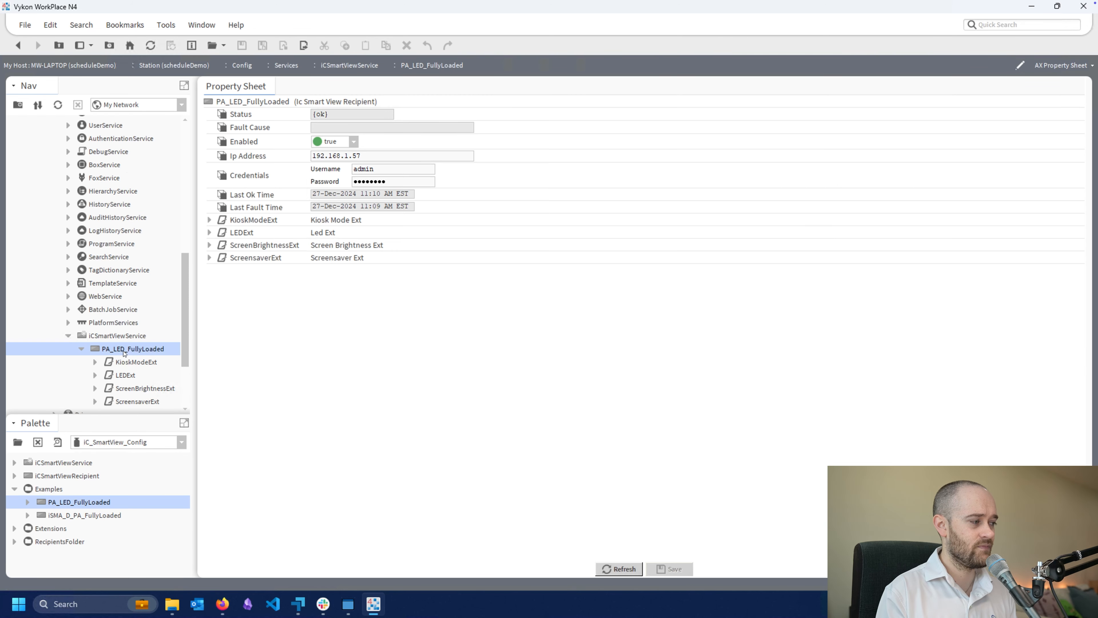
{"action": "right_click", "coordinate": [125, 354]}
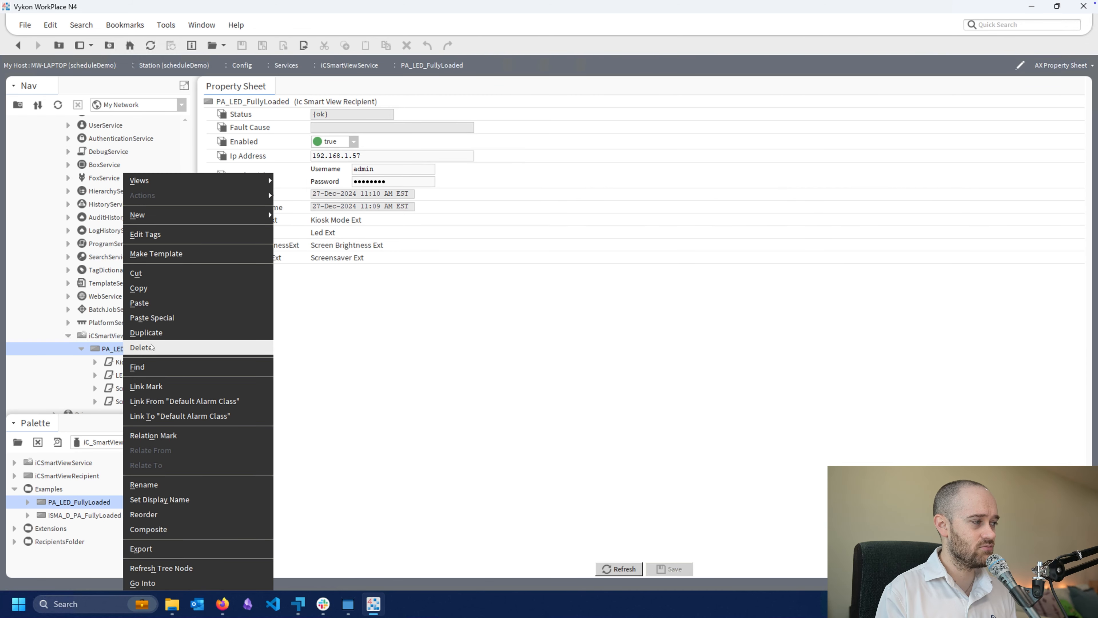
{"action": "mouse_move", "coordinate": [184, 183]}
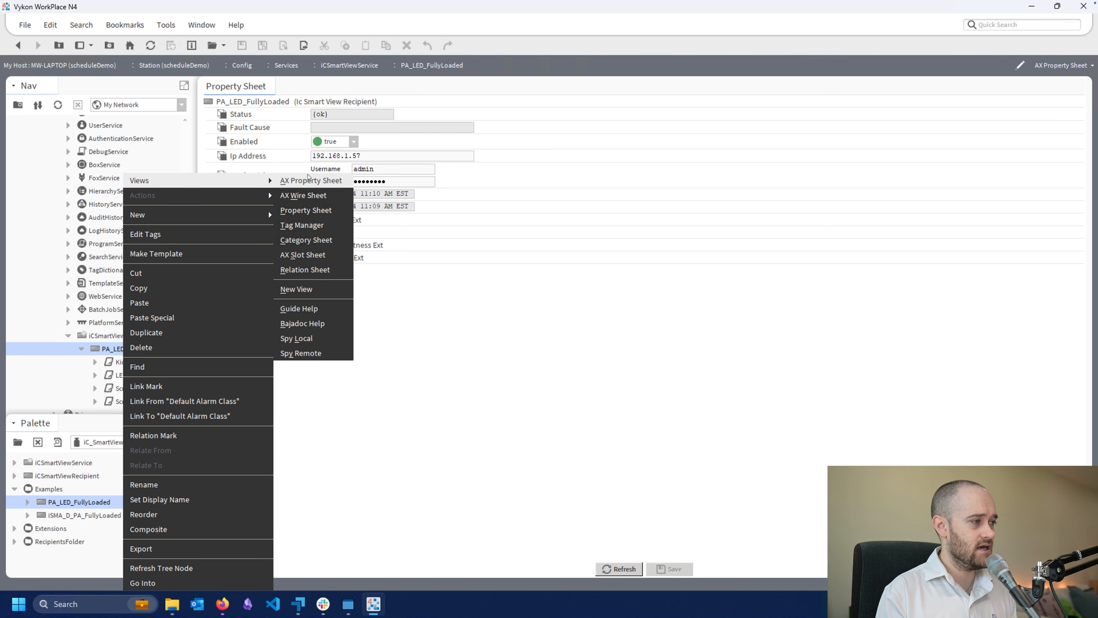
{"action": "left_click", "coordinate": [302, 196]}
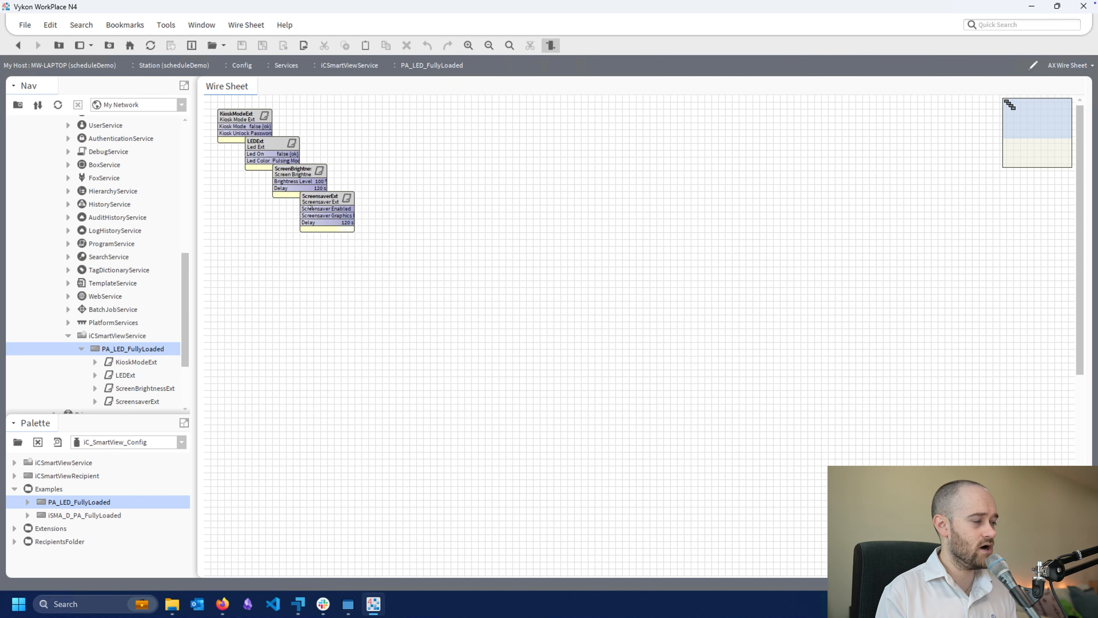
Arrange the KioskModeExt, ScreenBrightnessExt and ScreensaverExt blocks in one column, and place a widened LEDExt block well to their right
{"action": "left_click_drag", "start_coordinate": [314, 203], "coordinate": [225, 257]}
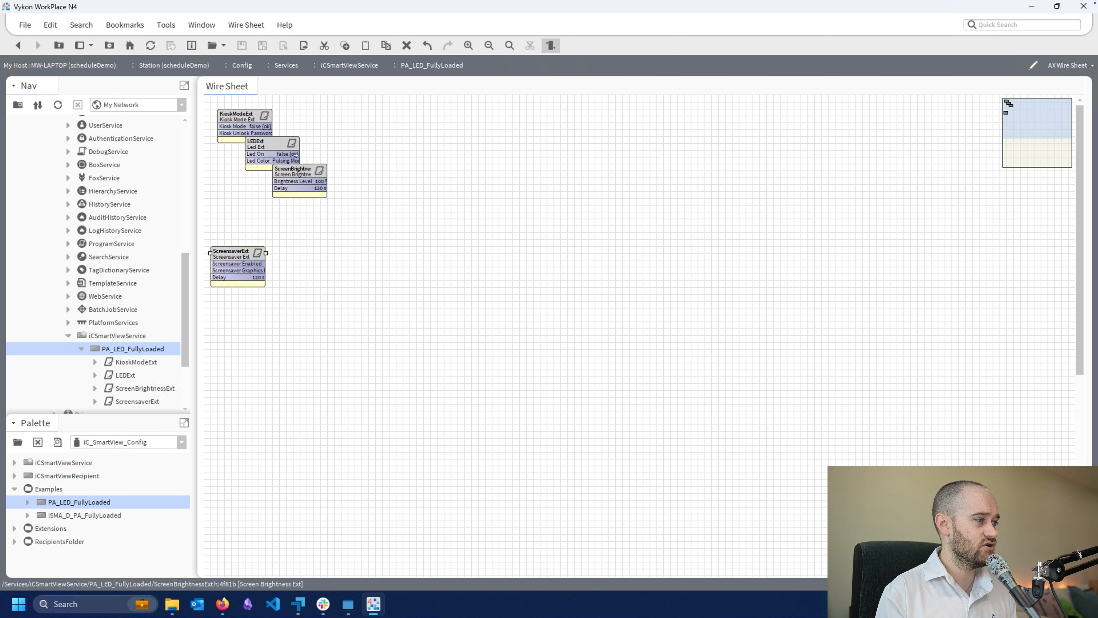
{"action": "left_click", "coordinate": [275, 193]}
{"action": "left_click_drag", "start_coordinate": [241, 213], "coordinate": [221, 219]}
{"action": "left_click_drag", "start_coordinate": [260, 146], "coordinate": [228, 164]}
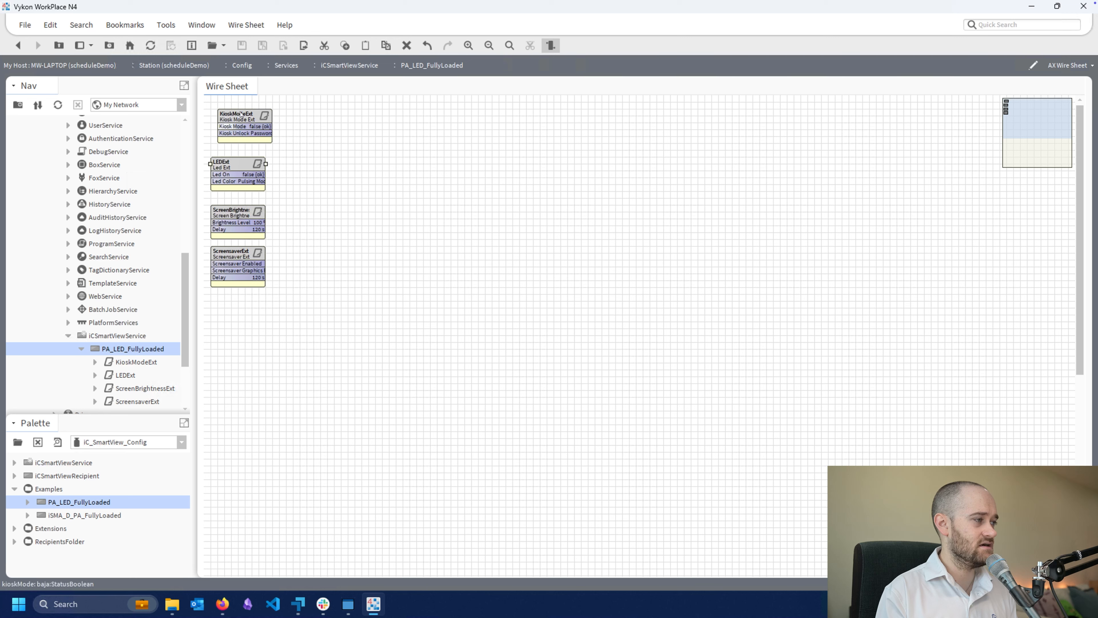
{"action": "left_click_drag", "start_coordinate": [244, 116], "coordinate": [236, 117]}
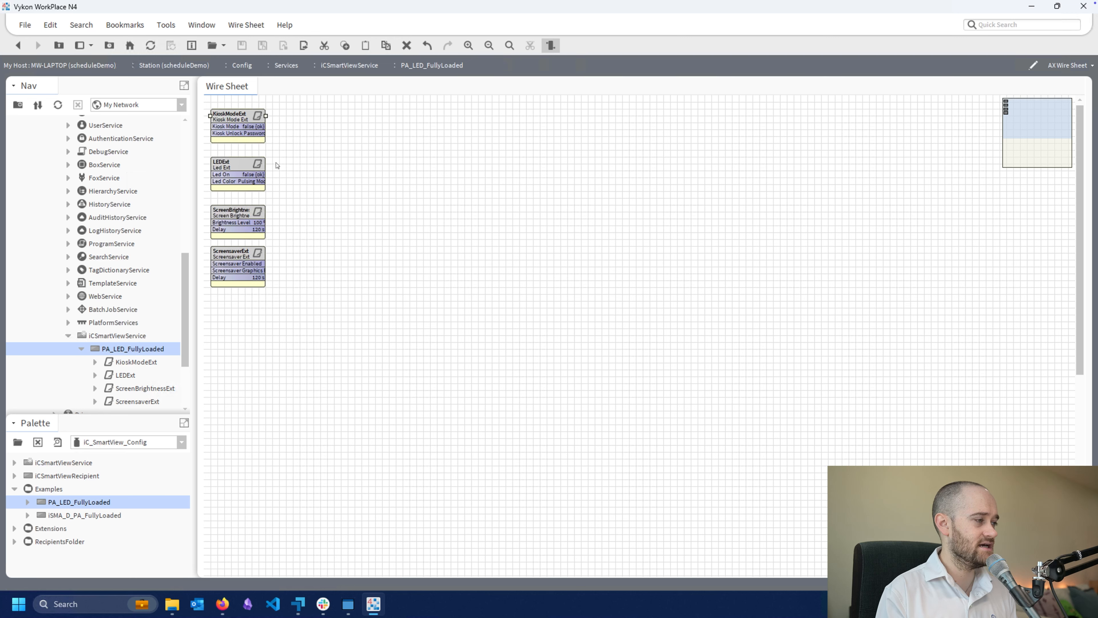
{"action": "left_click", "coordinate": [259, 172]}
{"action": "left_click_drag", "start_coordinate": [266, 164], "coordinate": [504, 164]}
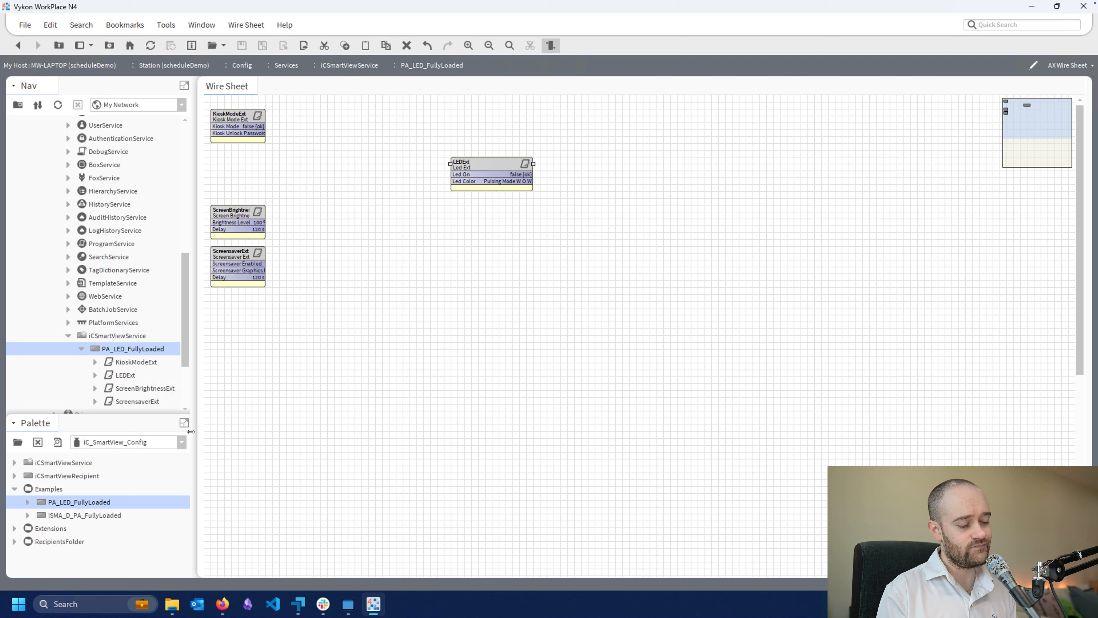
Open the kitControl palette and add a GreaterThan logic block to the wire sheet, placed before the LEDExt block
{"action": "left_click", "coordinate": [18, 441]}
{"action": "type", "text": "kitcon"}
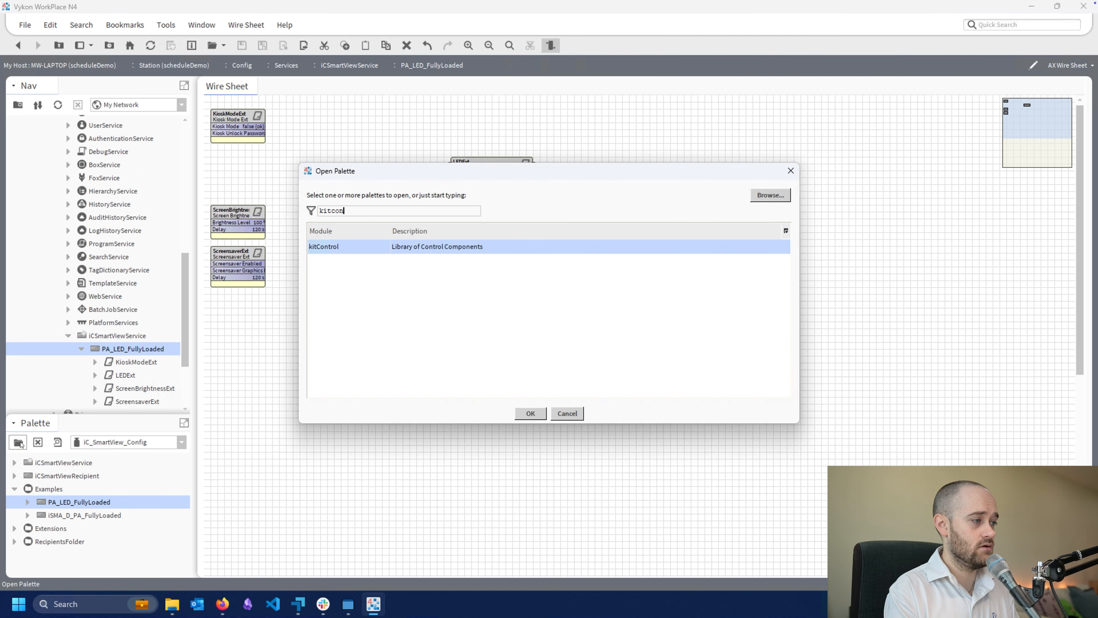
{"action": "key", "text": "Return"}
{"action": "scroll", "coordinate": [42, 523], "scroll_direction": "down", "scroll_amount": 2}
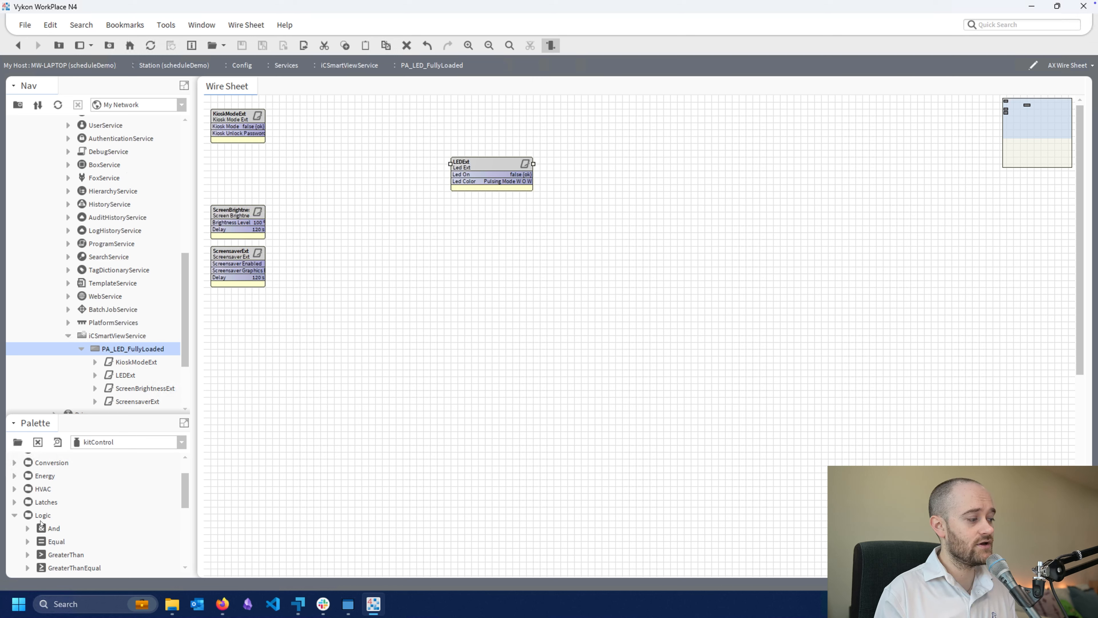
{"action": "left_click_drag", "start_coordinate": [53, 507], "coordinate": [297, 167]}
{"action": "left_click", "coordinate": [529, 313]}
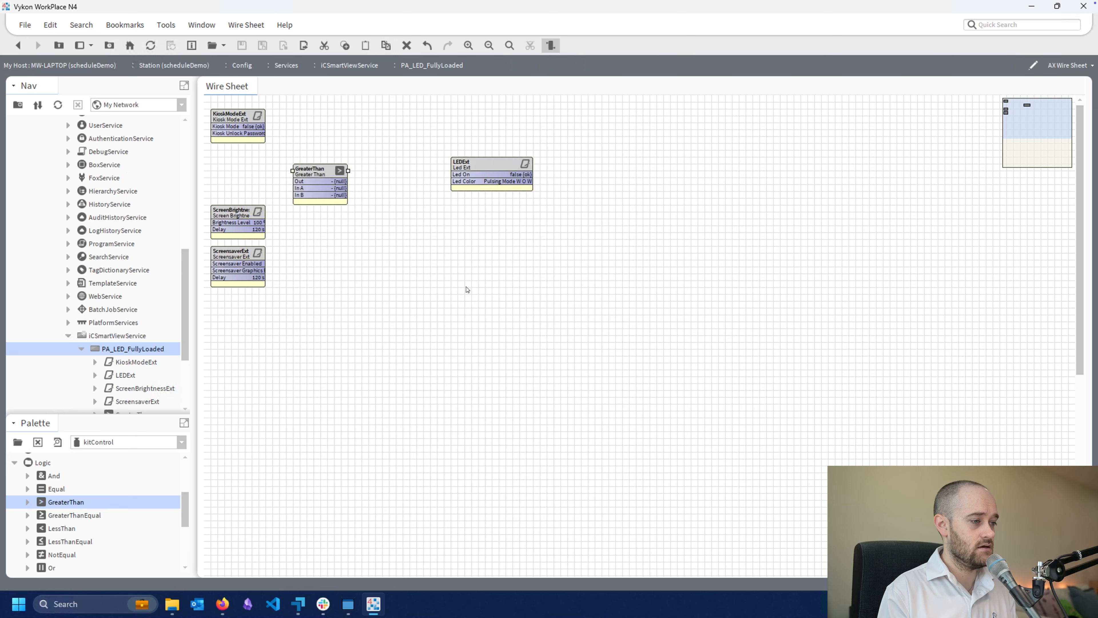
{"action": "left_click_drag", "start_coordinate": [342, 157], "coordinate": [356, 143]}
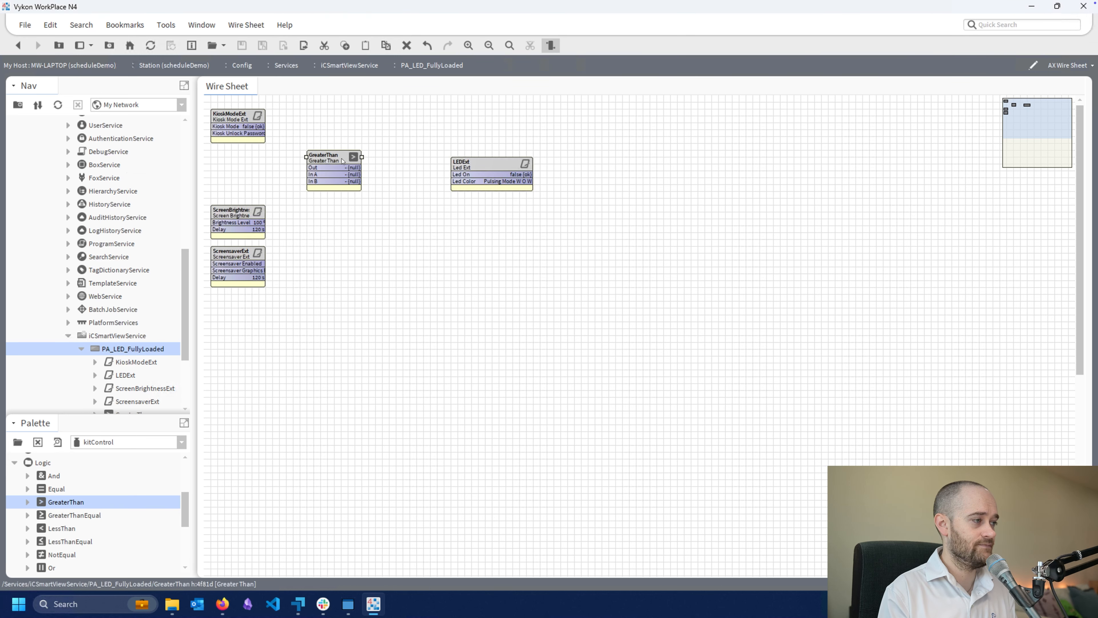
Link the marked Default Alarm Class's Unacked Alarm Count to In A of the GreaterThan block
{"action": "right_click", "coordinate": [330, 168]}
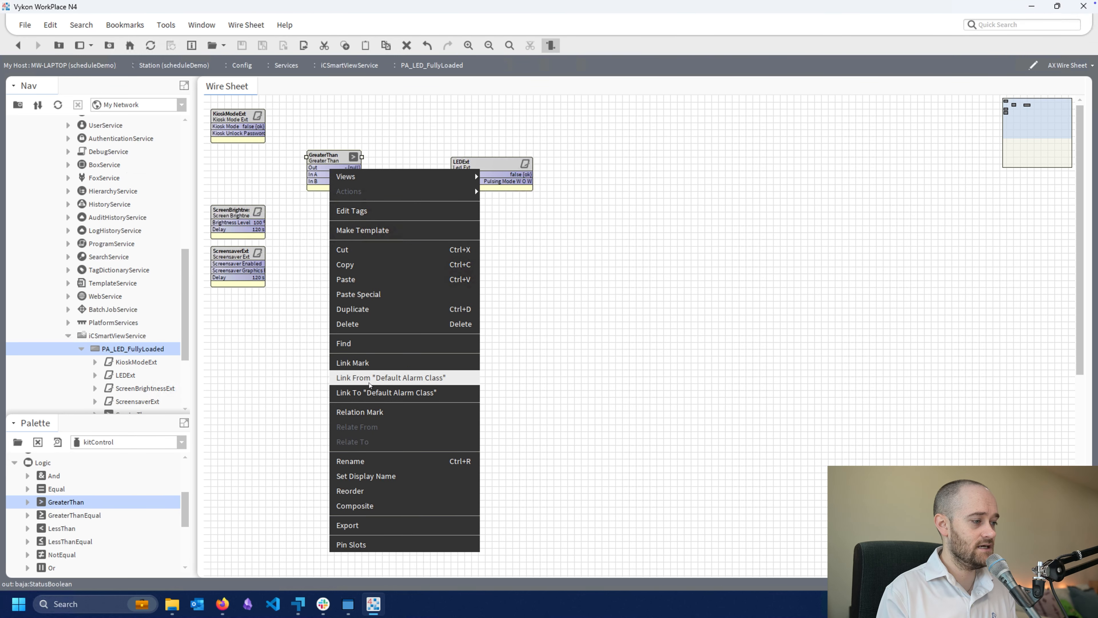
{"action": "left_click", "coordinate": [391, 377]}
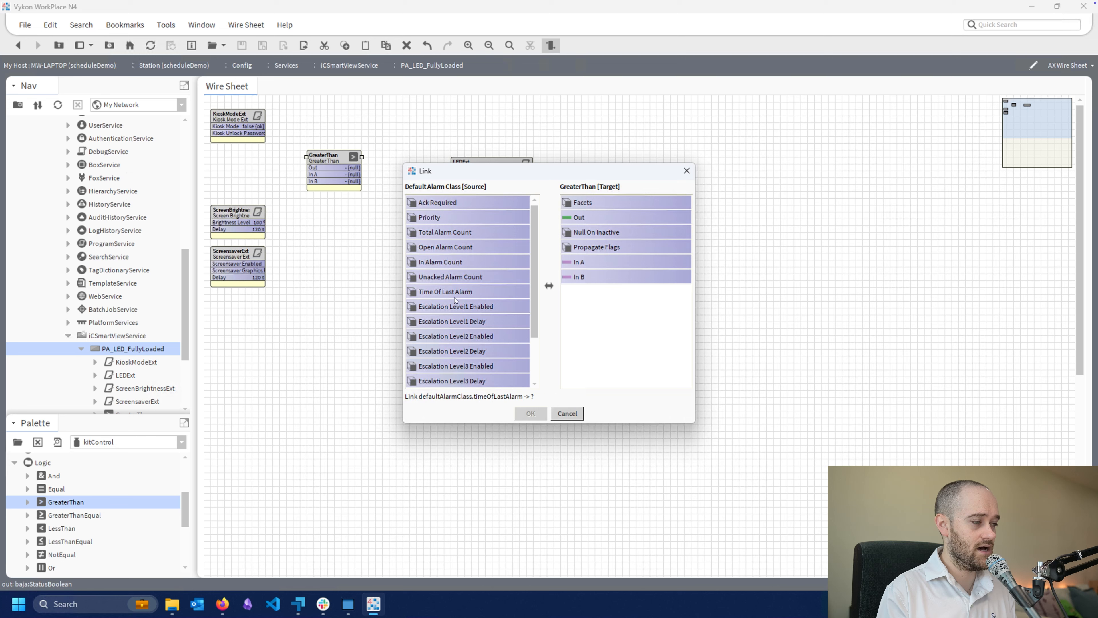
{"action": "left_click", "coordinate": [443, 278]}
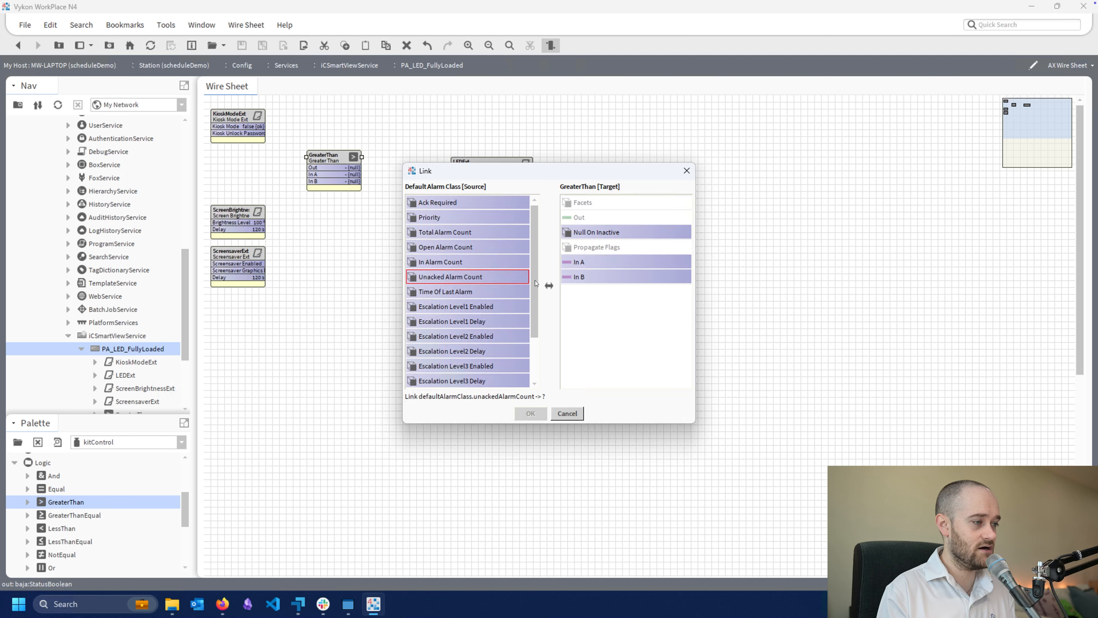
{"action": "left_click", "coordinate": [575, 264]}
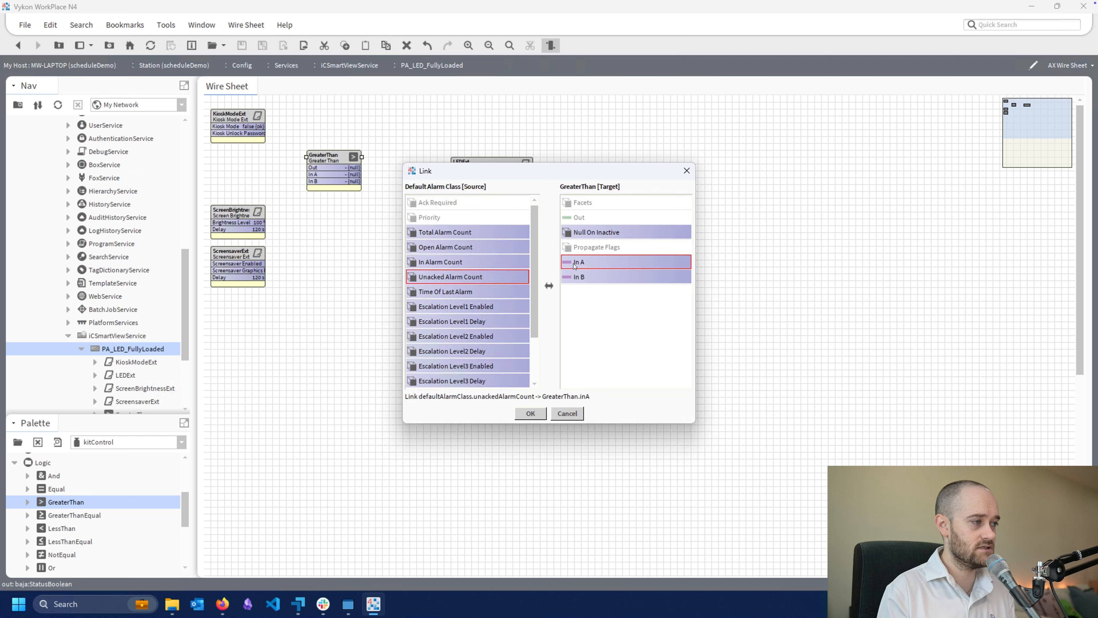
{"action": "left_click", "coordinate": [530, 413]}
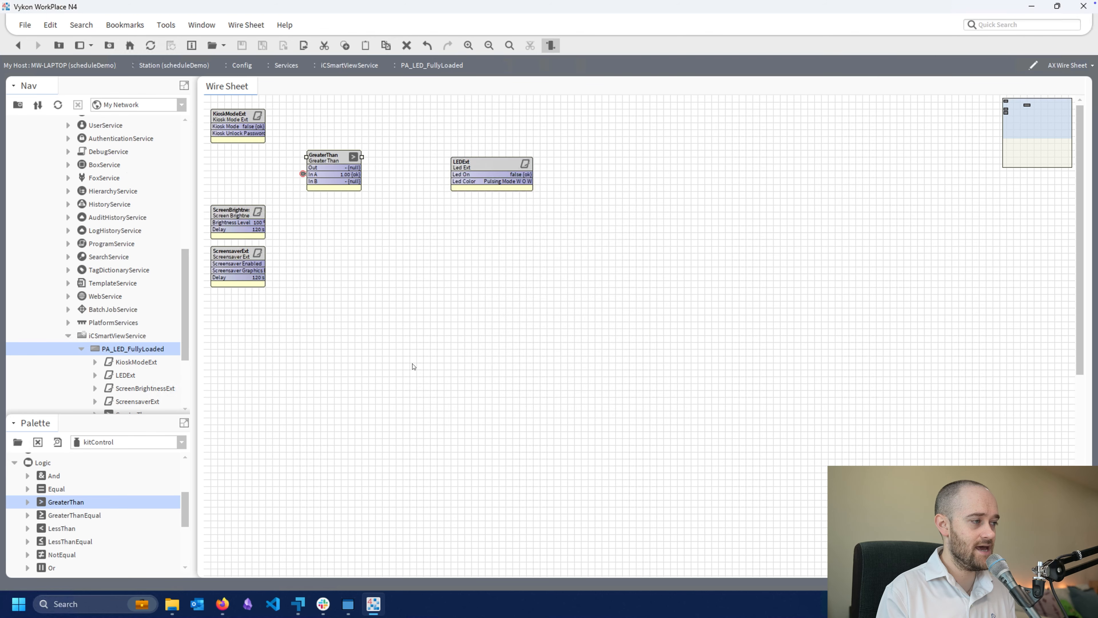
Set the GreaterThan block's In B to a non-null 0.00, save it and return to the wire sheet
{"action": "double_click", "coordinate": [344, 158]}
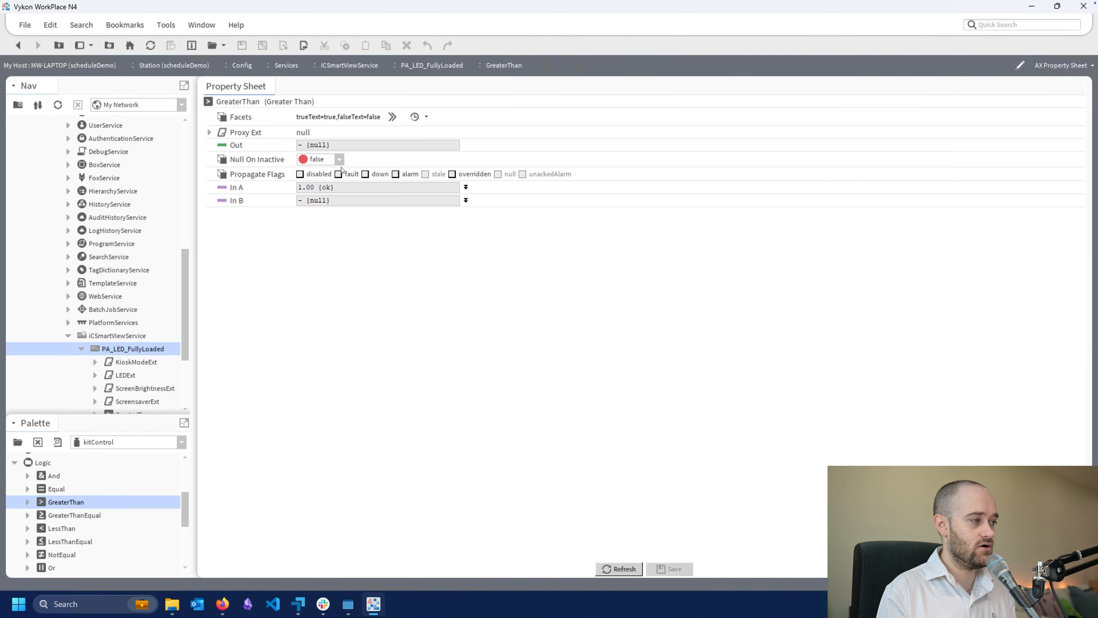
{"action": "left_click", "coordinate": [465, 199]}
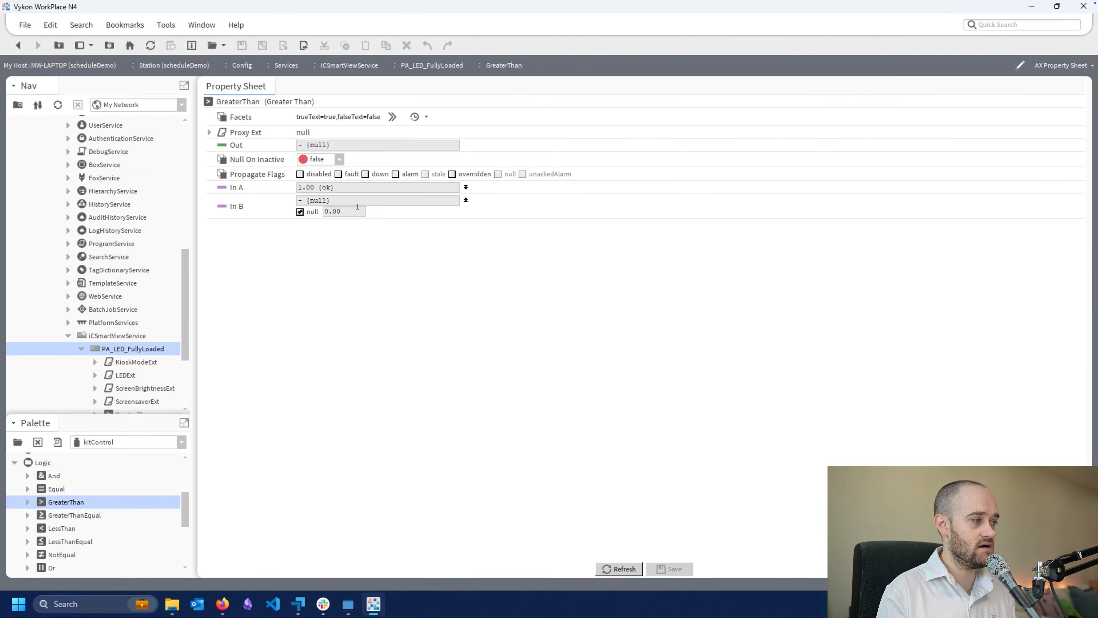
{"action": "left_click", "coordinate": [310, 212]}
{"action": "left_click", "coordinate": [669, 569]}
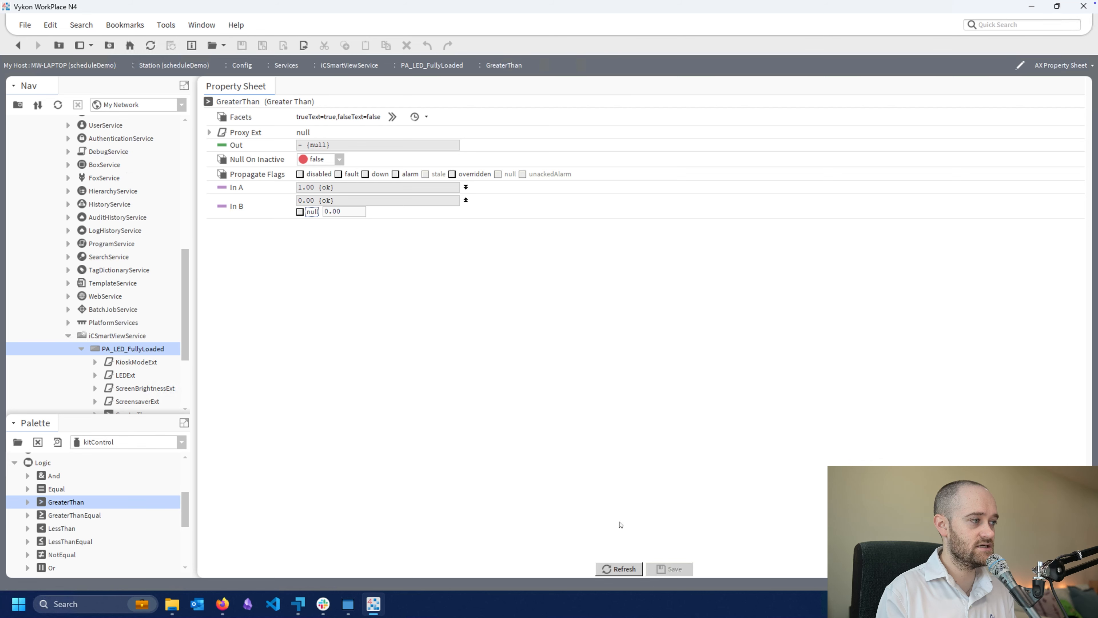
{"action": "left_click", "coordinate": [18, 45]}
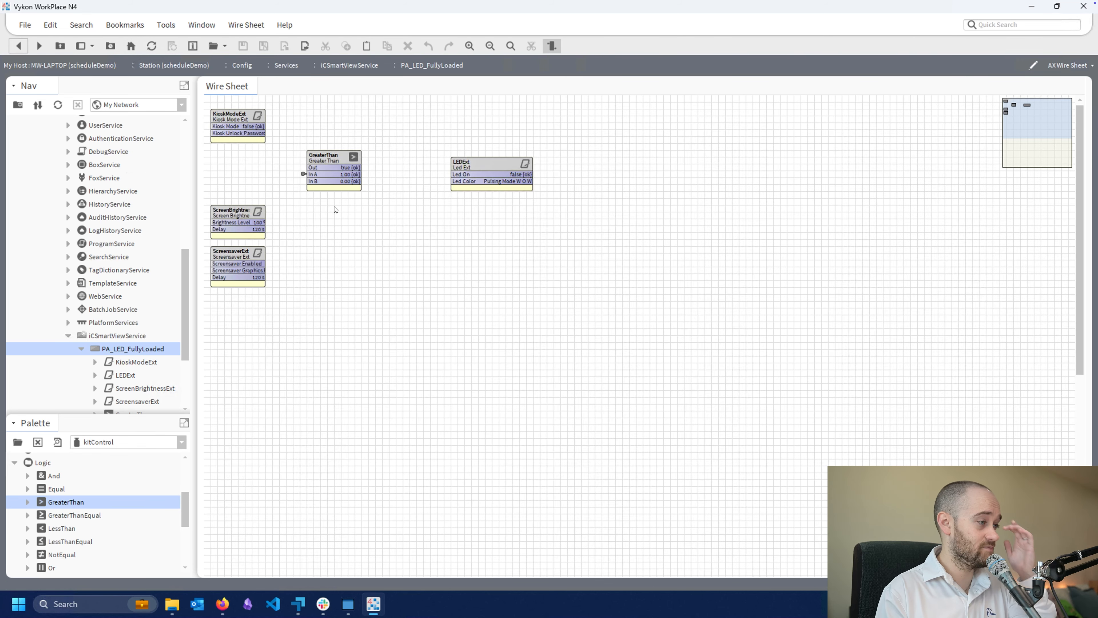
Shift the GreaterThan block slightly left and add an EnumSwitch from the kitControl Util folder to the wire sheet
{"action": "left_click_drag", "start_coordinate": [339, 158], "coordinate": [332, 158]}
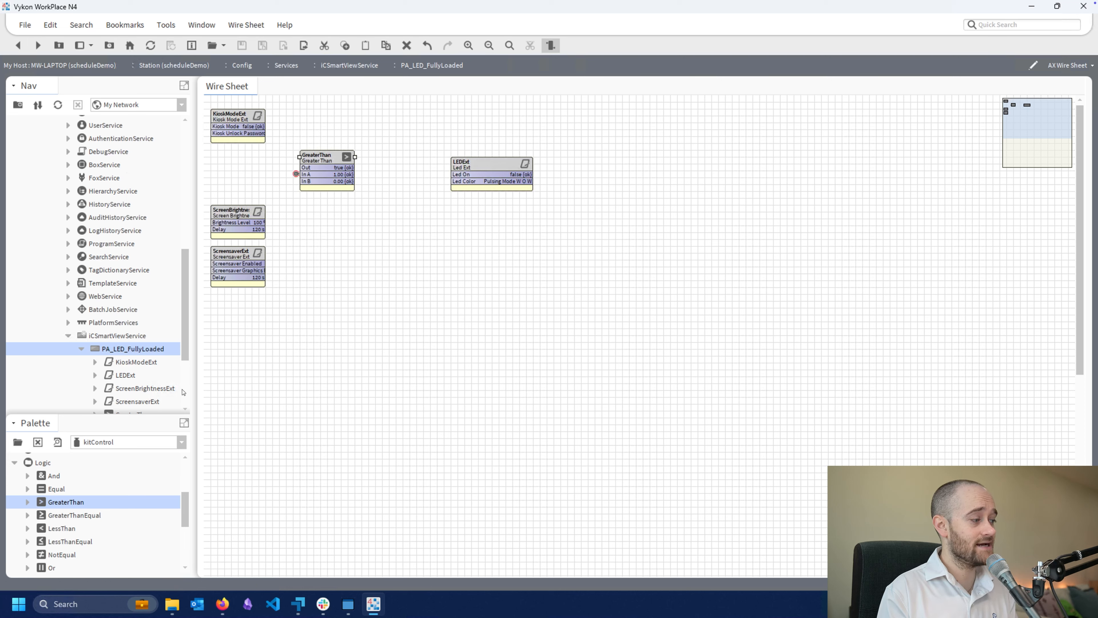
{"action": "left_click_drag", "start_coordinate": [126, 351], "coordinate": [126, 344]}
{"action": "scroll", "coordinate": [80, 505], "scroll_direction": "down", "scroll_amount": 2}
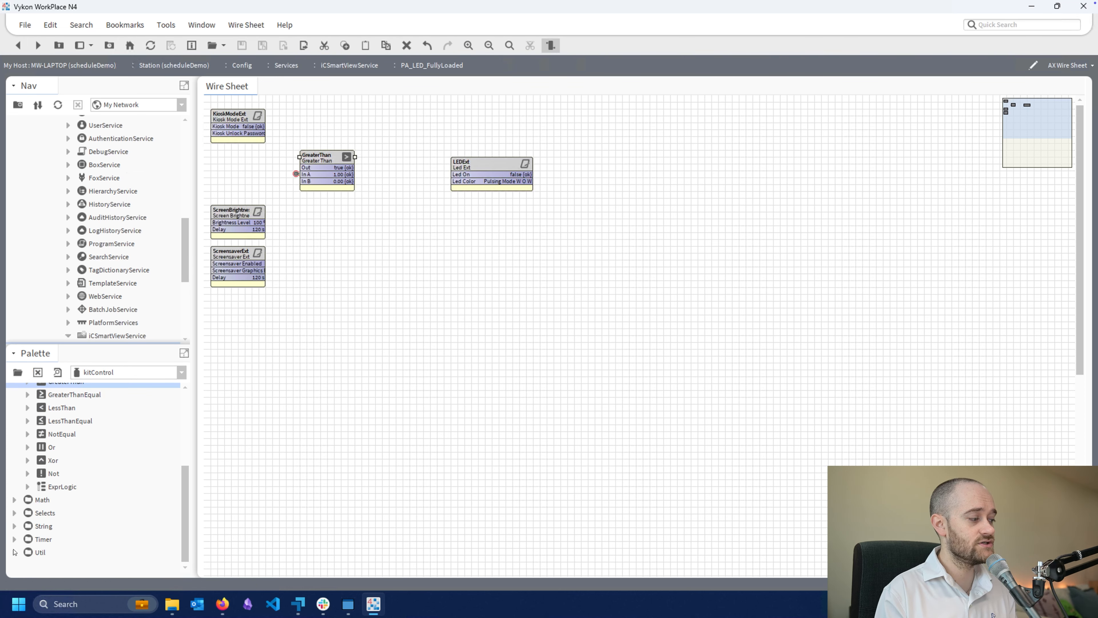
{"action": "left_click", "coordinate": [14, 553]}
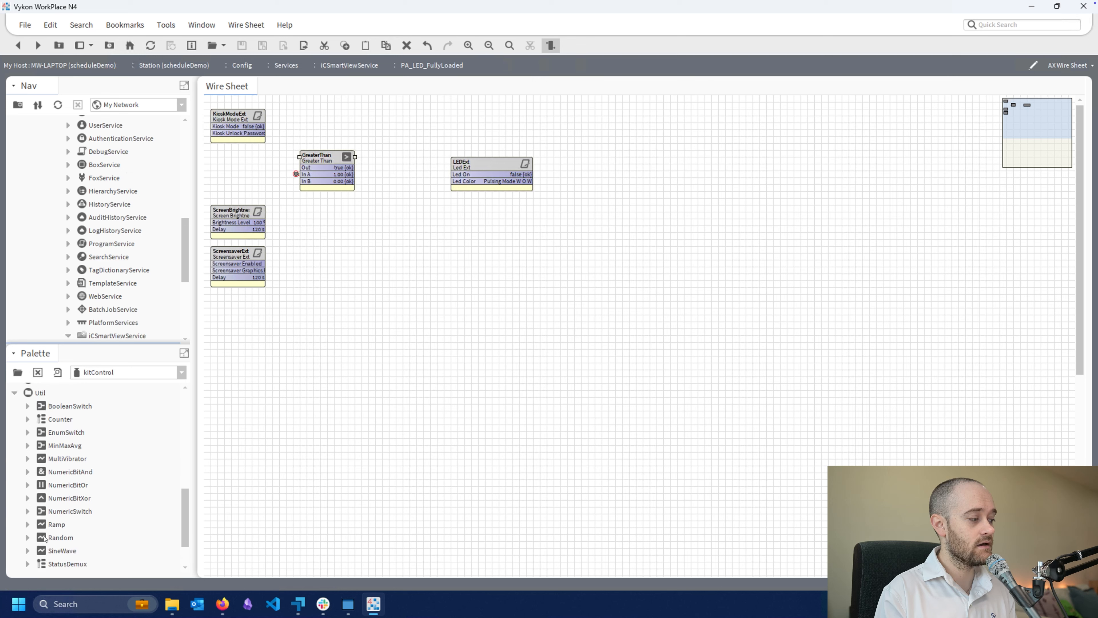
{"action": "left_click_drag", "start_coordinate": [57, 434], "coordinate": [366, 258]}
{"action": "left_click", "coordinate": [523, 313]}
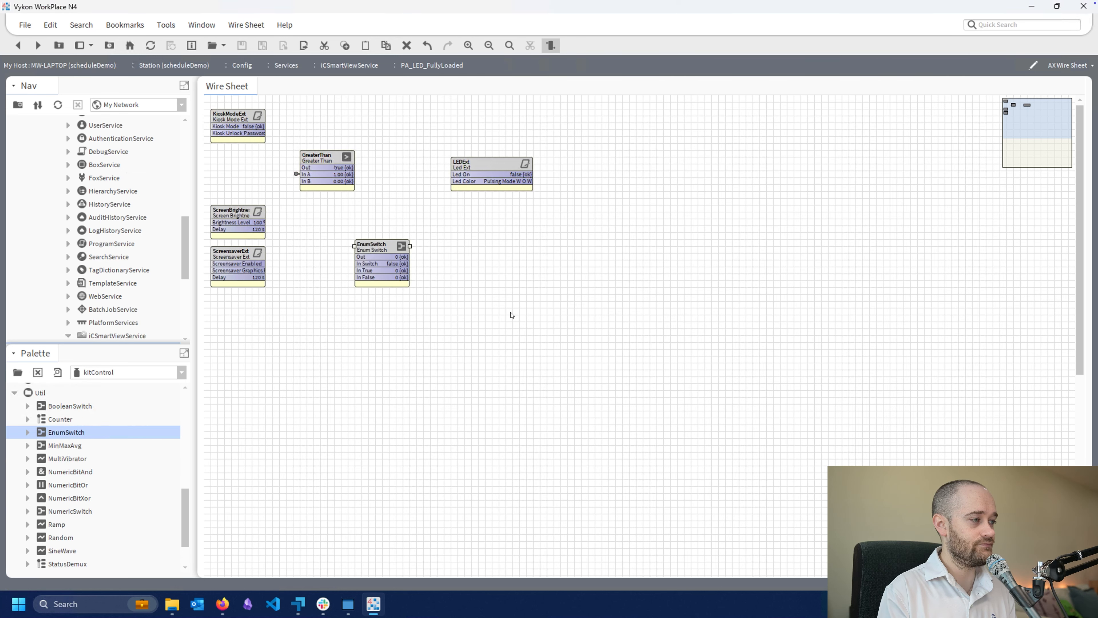
Position the EnumSwitch between GreaterThan and LEDExt, spacing the blocks out, and link GreaterThan's Out to its In Switch
{"action": "left_click_drag", "start_coordinate": [391, 247], "coordinate": [409, 153]}
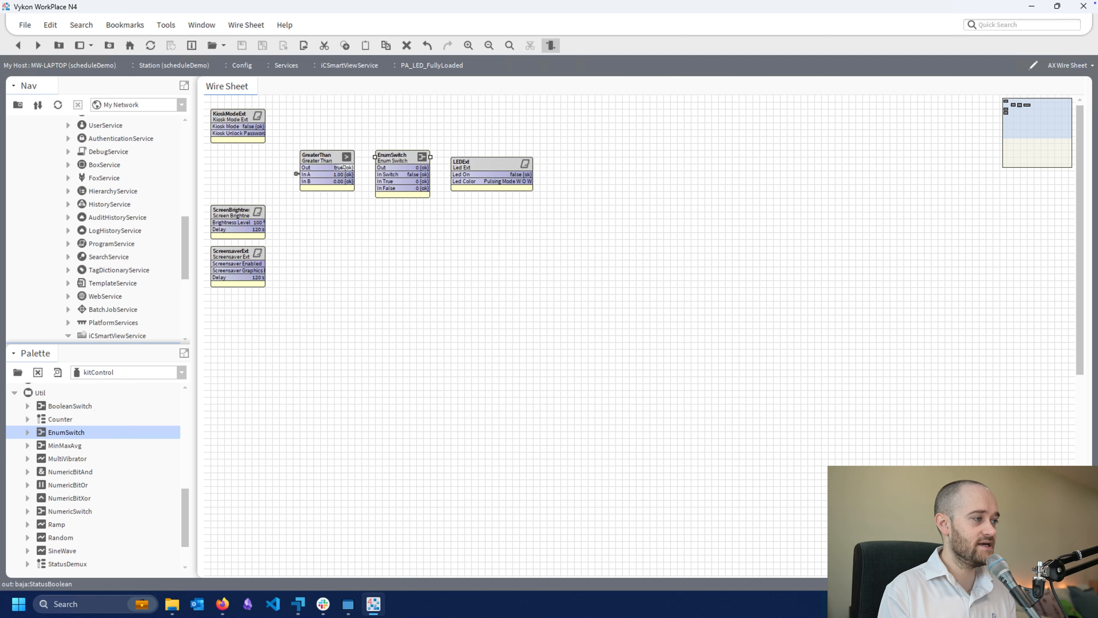
{"action": "left_click_drag", "start_coordinate": [344, 168], "coordinate": [399, 155]}
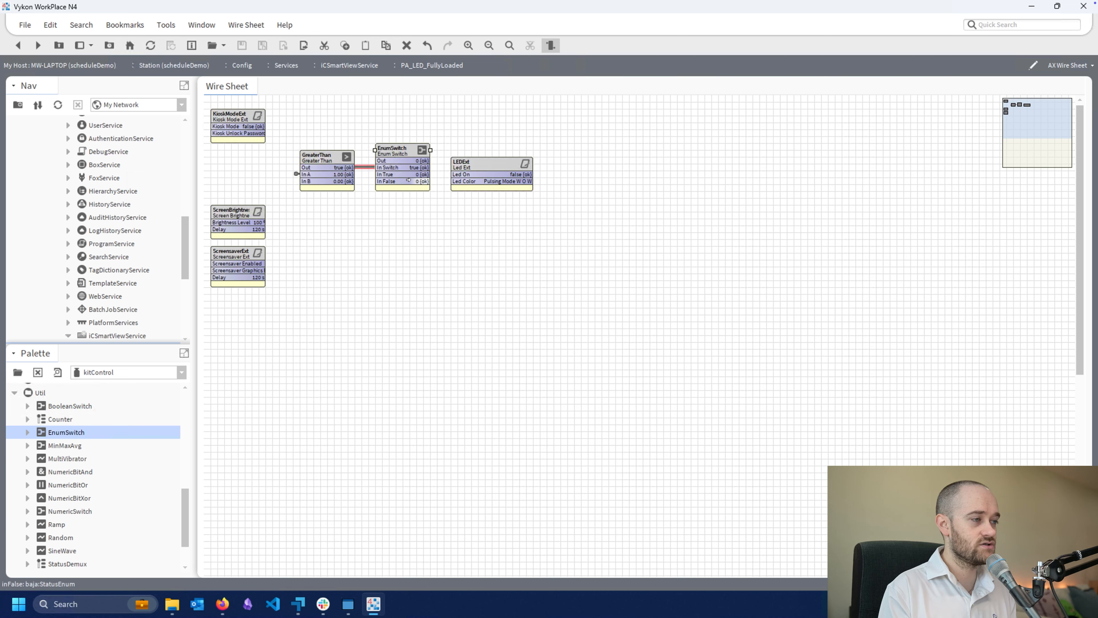
{"action": "left_click_drag", "start_coordinate": [498, 157], "coordinate": [525, 144]}
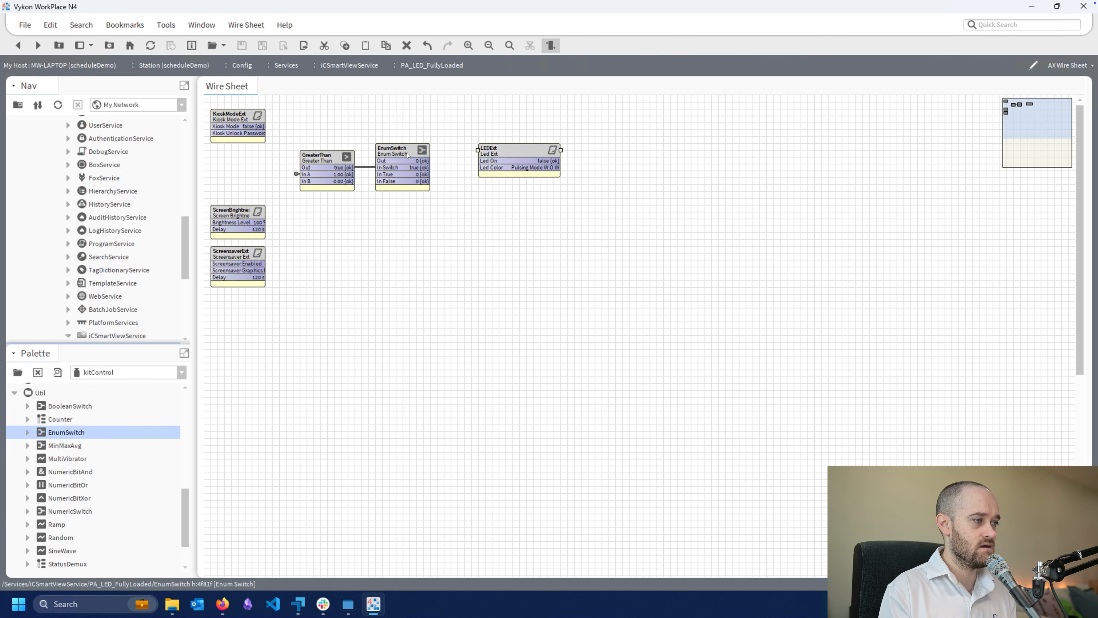
Open the EnumSwitch's range facet for editing and enable the use of a frozen enum in the range
{"action": "double_click", "coordinate": [408, 155]}
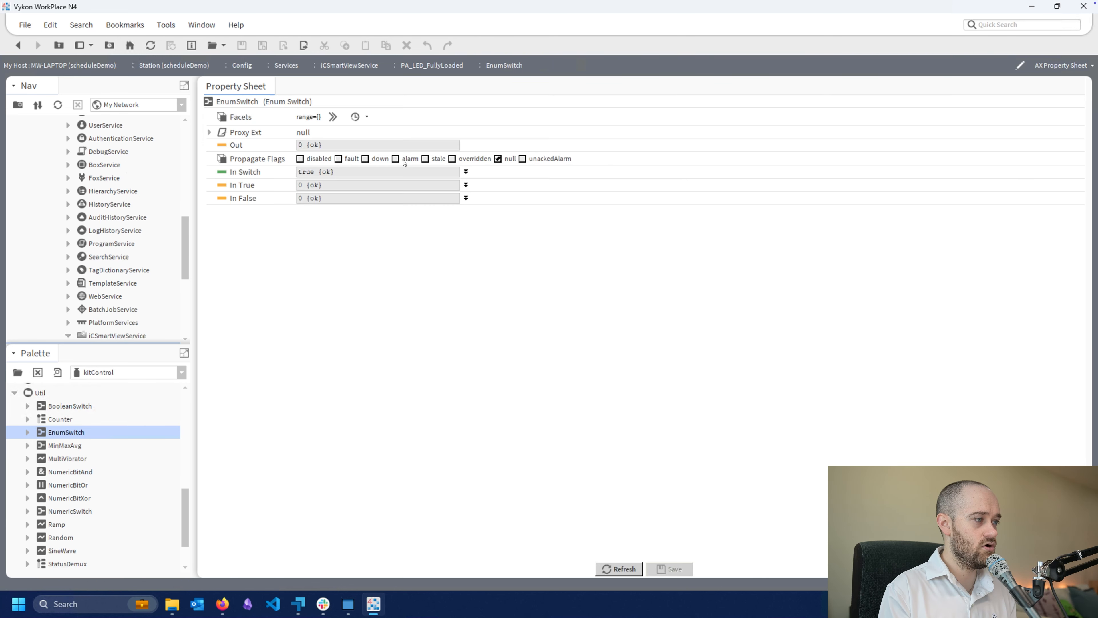
{"action": "left_click", "coordinate": [333, 117]}
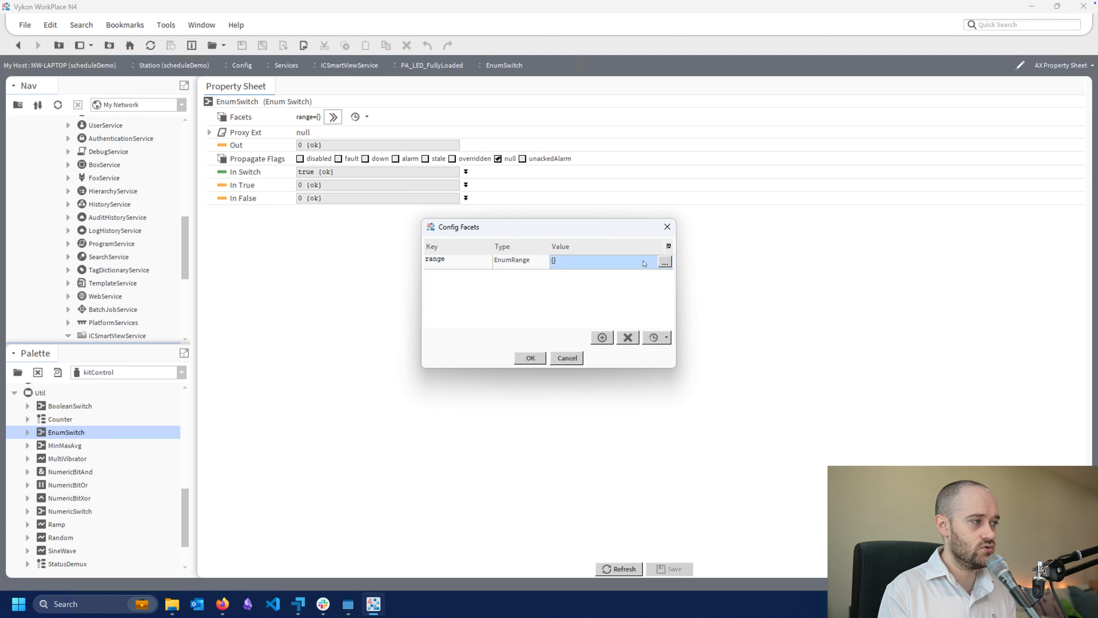
{"action": "left_click", "coordinate": [663, 263]}
{"action": "left_click", "coordinate": [518, 293]}
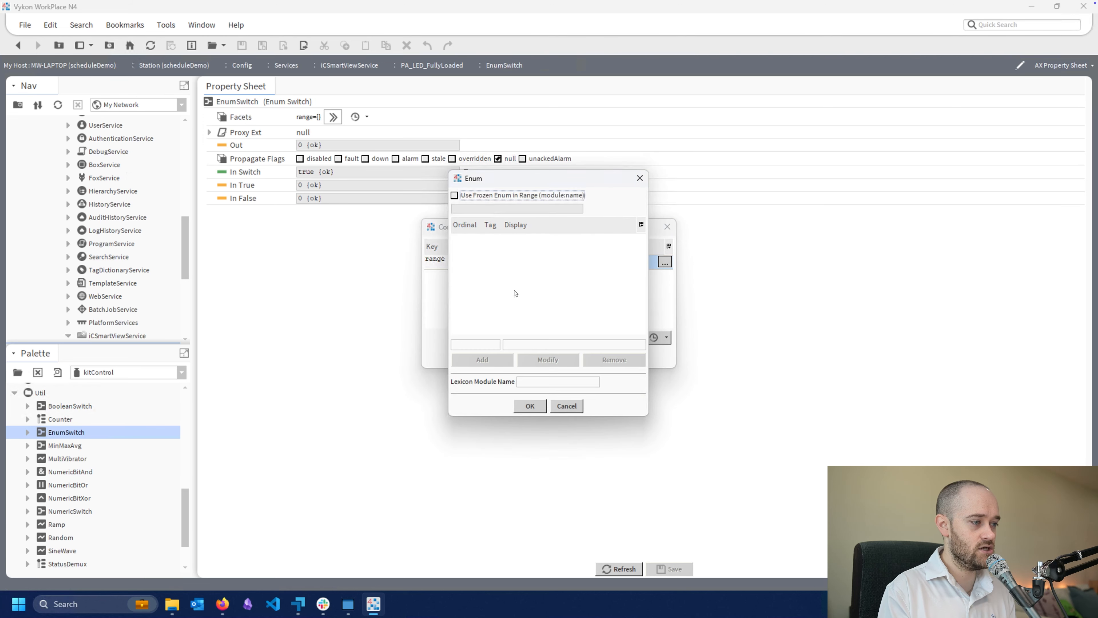
{"action": "left_click", "coordinate": [455, 195]}
{"action": "left_click", "coordinate": [492, 209]}
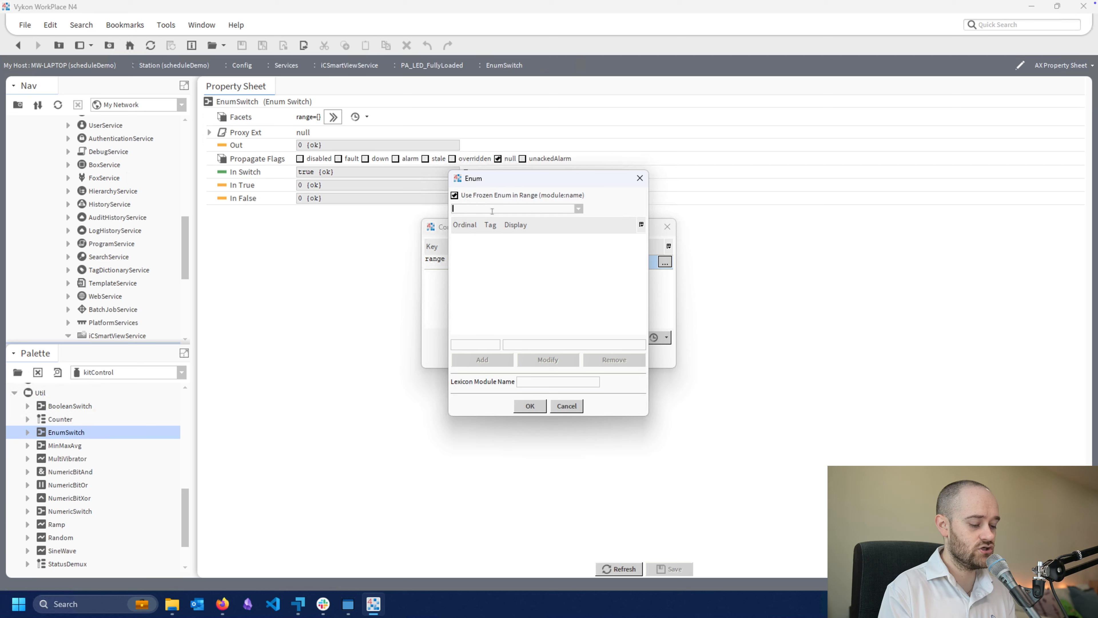
Choose iC_SmartView_Config:LedColorEnum as the frozen enum, check its colour entries and apply it to the EnumSwitch's range facet
{"action": "left_click", "coordinate": [578, 209]}
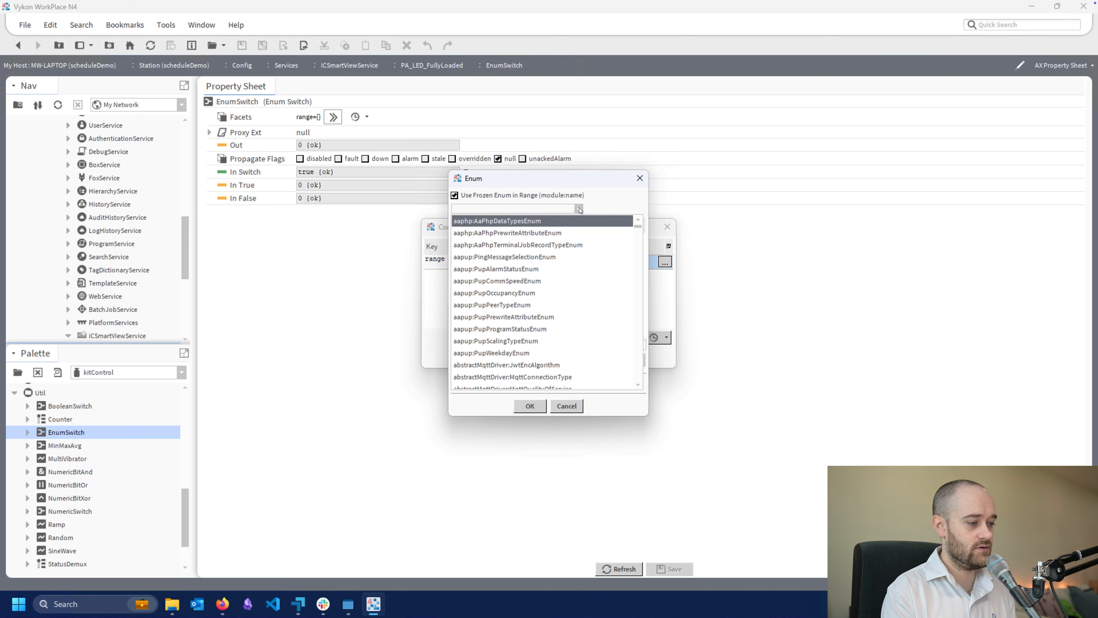
{"action": "key", "text": "i"}
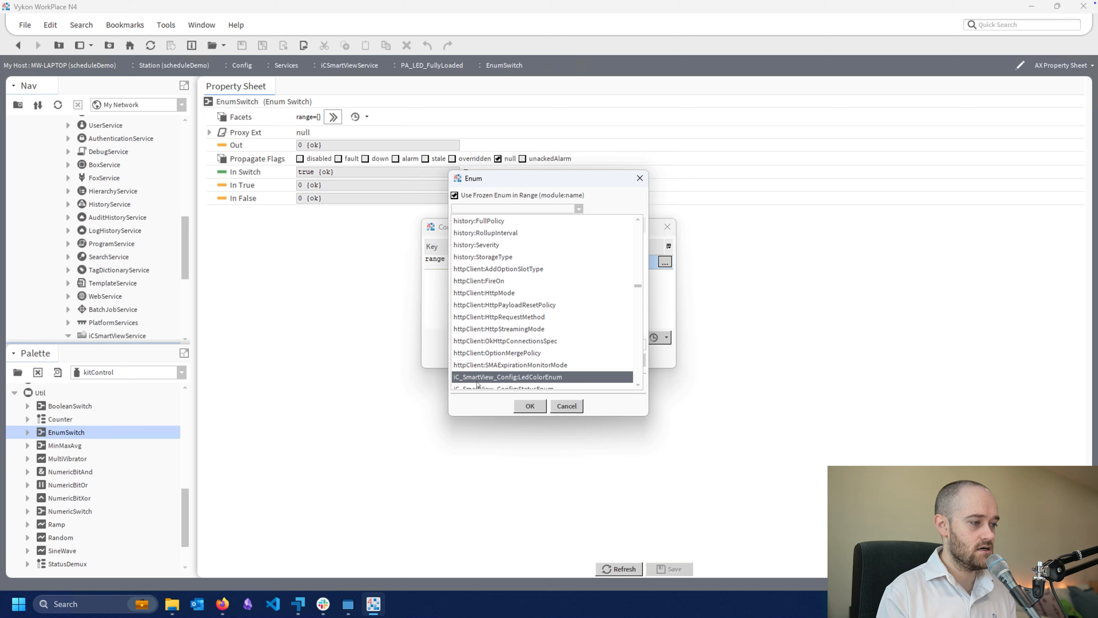
{"action": "left_click", "coordinate": [539, 376]}
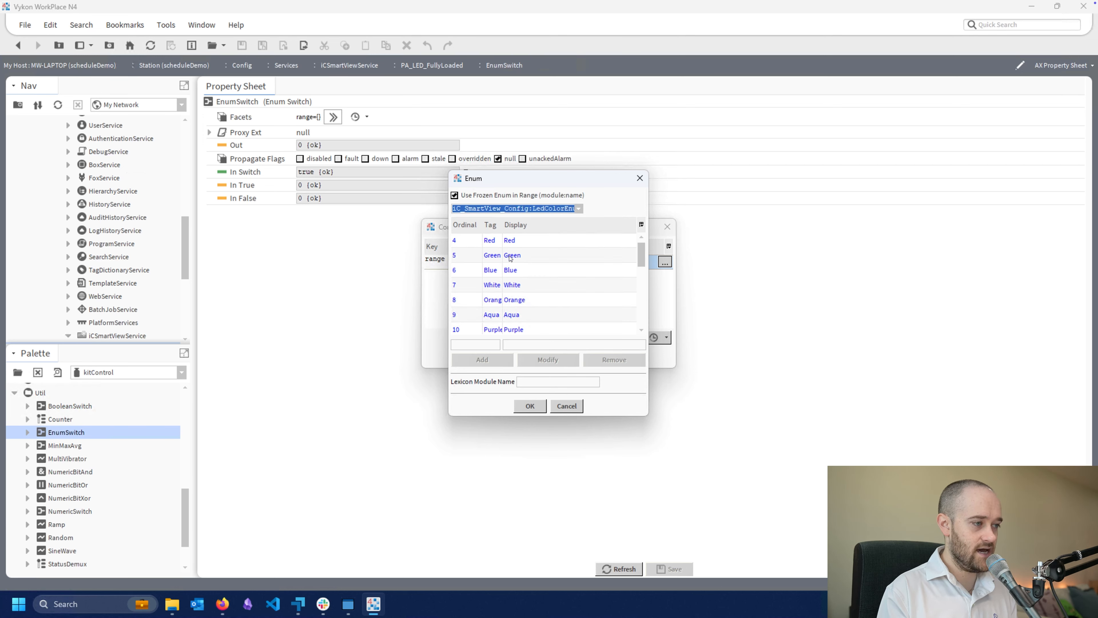
{"action": "scroll", "coordinate": [510, 258], "scroll_direction": "down", "scroll_amount": 6}
{"action": "scroll", "coordinate": [529, 295], "scroll_direction": "up", "scroll_amount": 6}
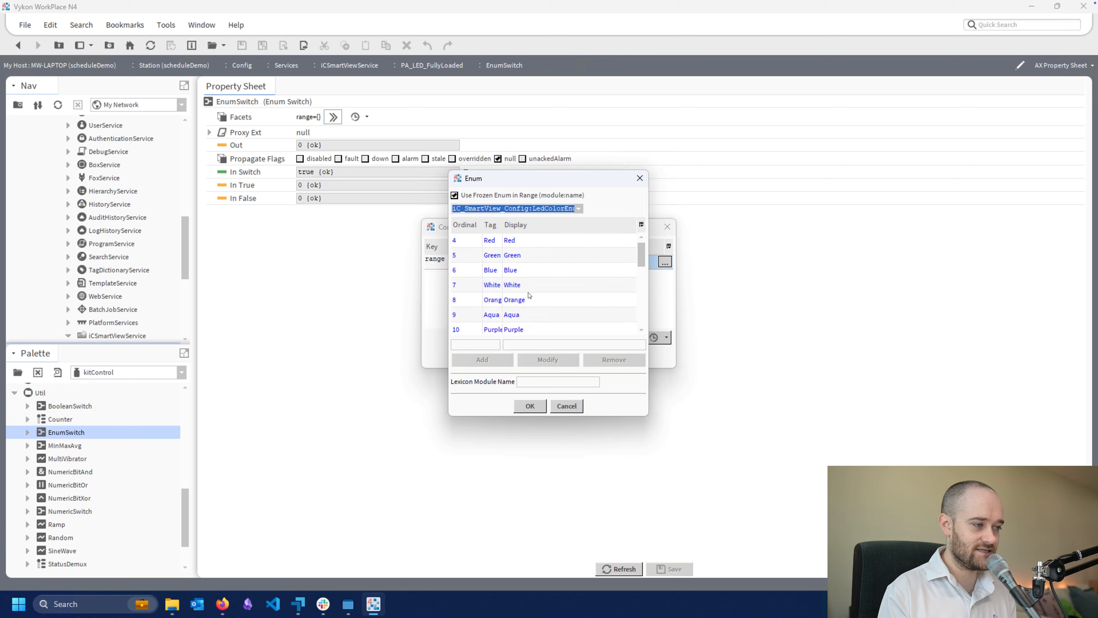
{"action": "left_click", "coordinate": [528, 408]}
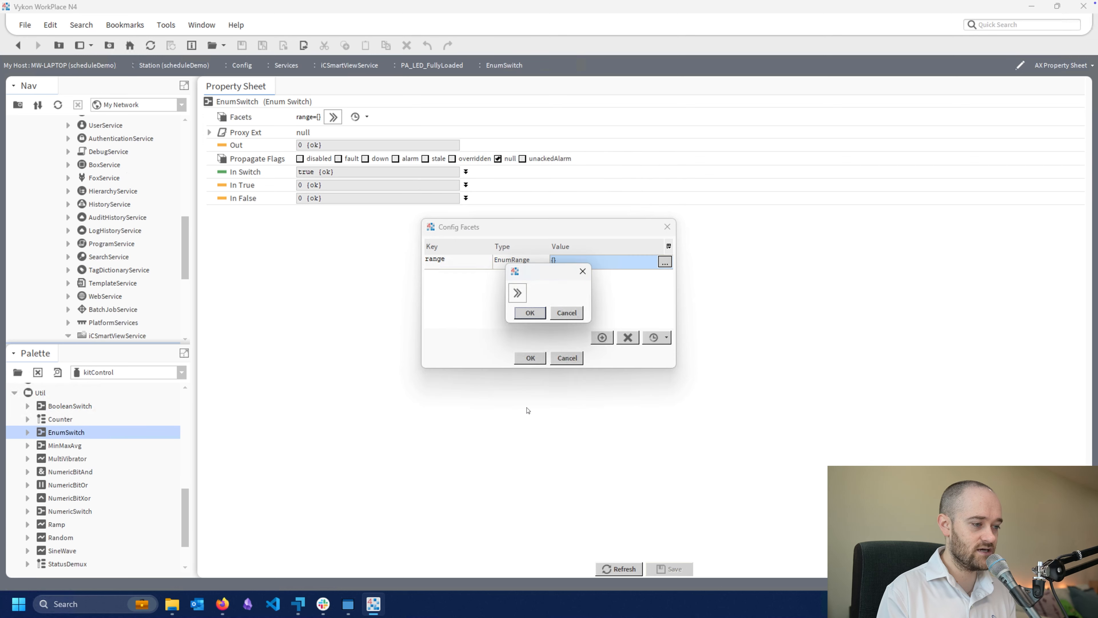
{"action": "left_click", "coordinate": [528, 313]}
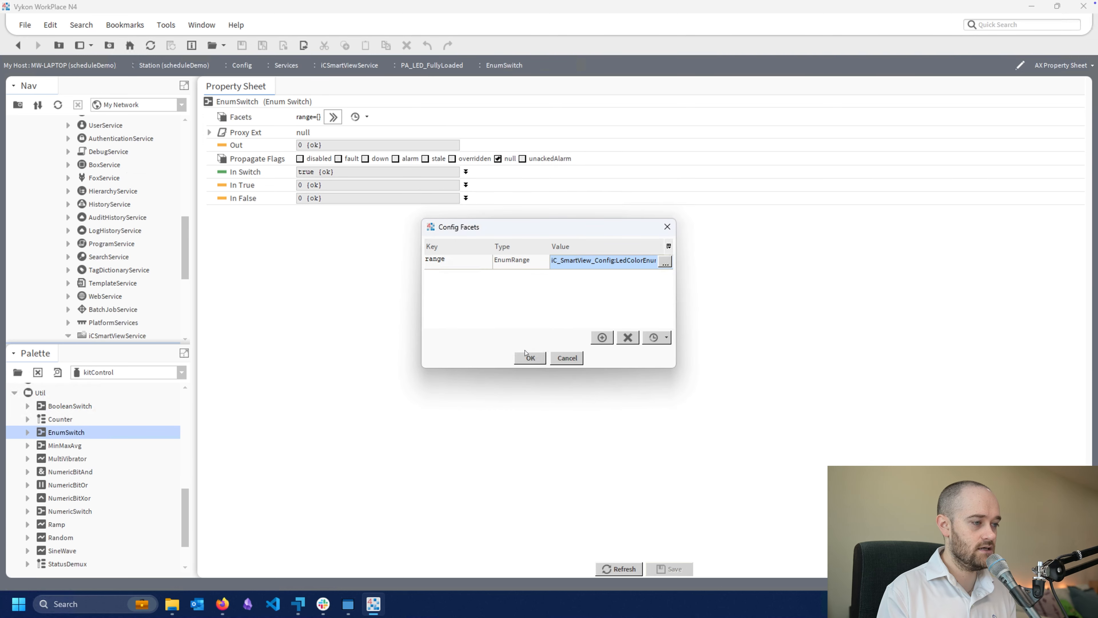
{"action": "left_click", "coordinate": [527, 359]}
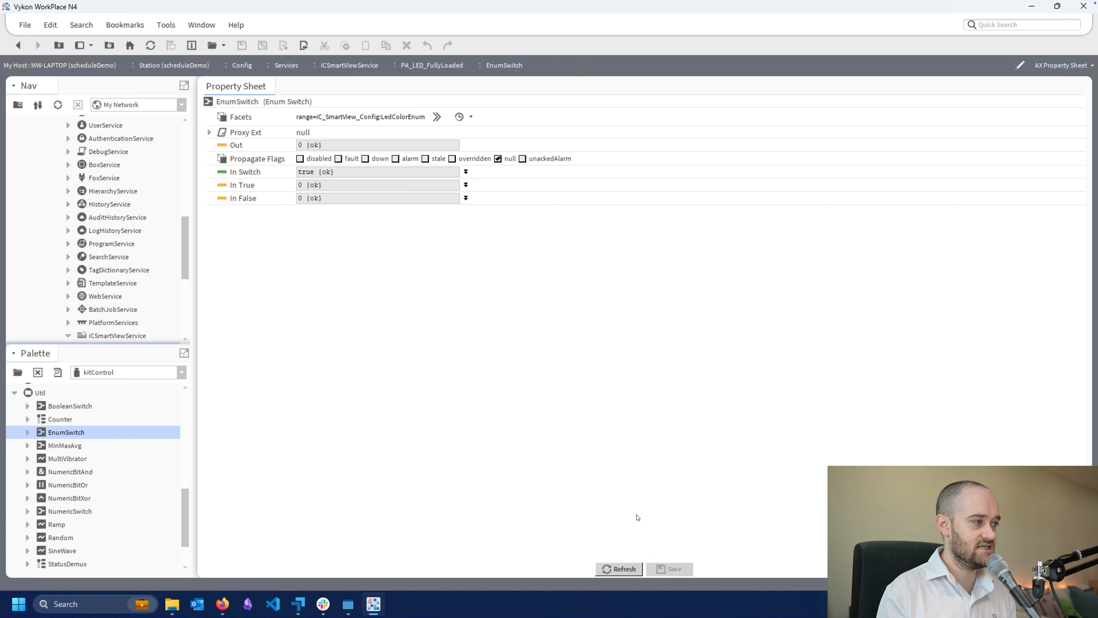
Set the EnumSwitch's In True value to Red from the LED colour list and save the property sheet
{"action": "left_click", "coordinate": [465, 185]}
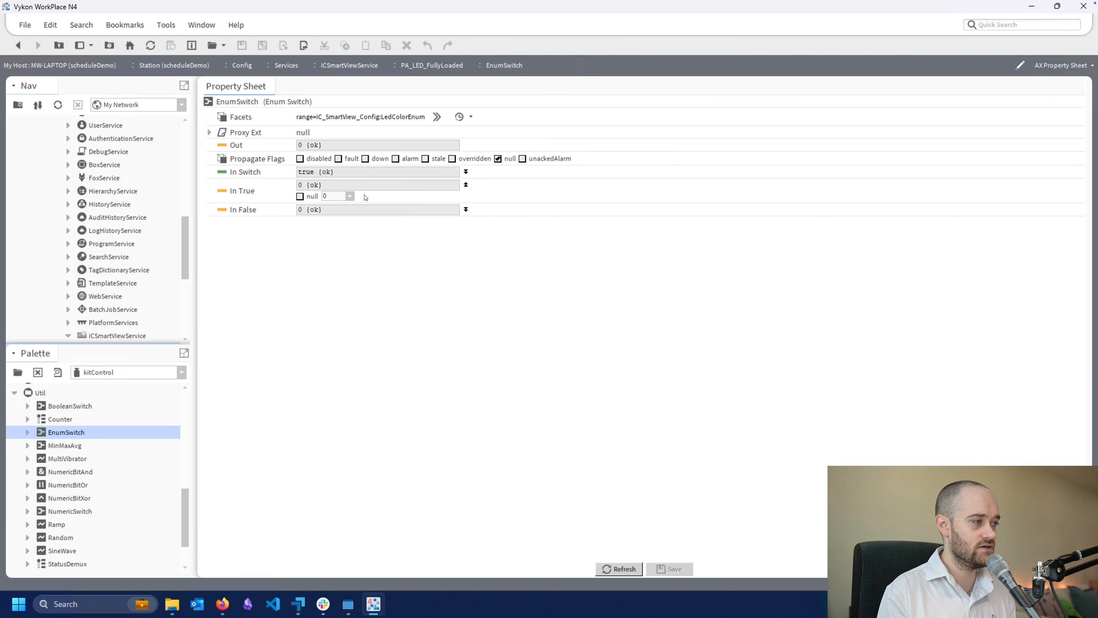
{"action": "left_click", "coordinate": [340, 197]}
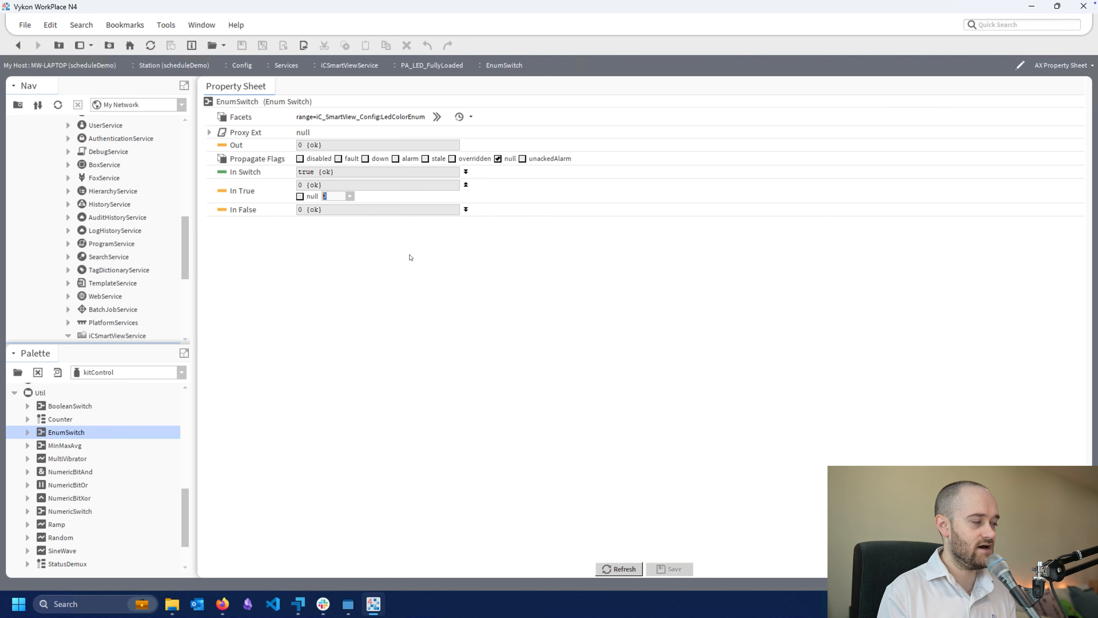
{"action": "left_click", "coordinate": [618, 569]}
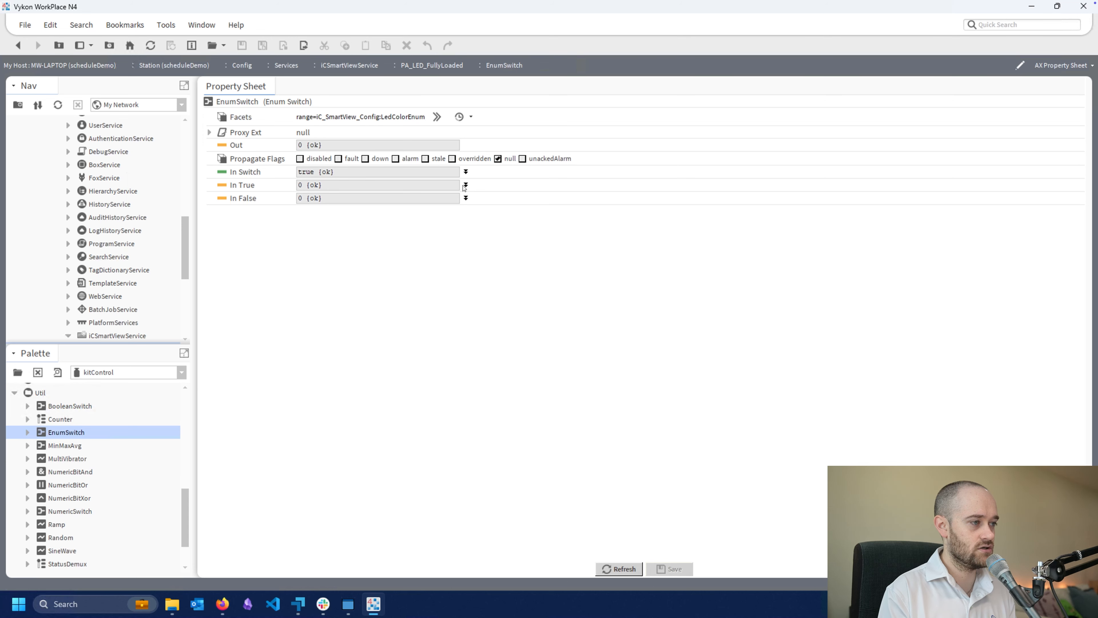
{"action": "left_click", "coordinate": [454, 197]}
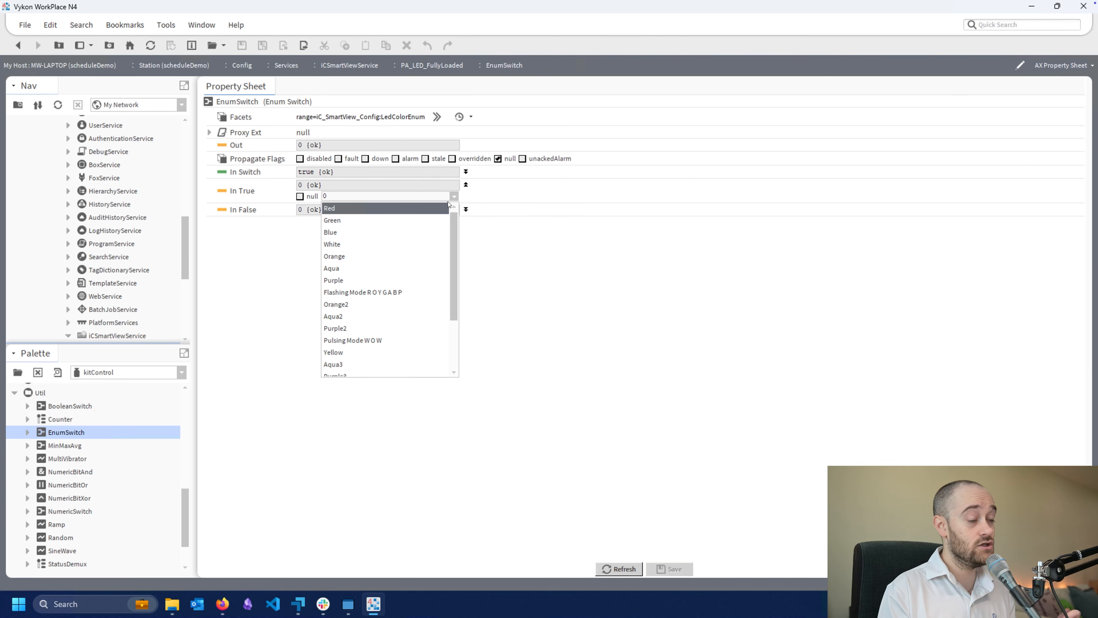
{"action": "left_click", "coordinate": [400, 205]}
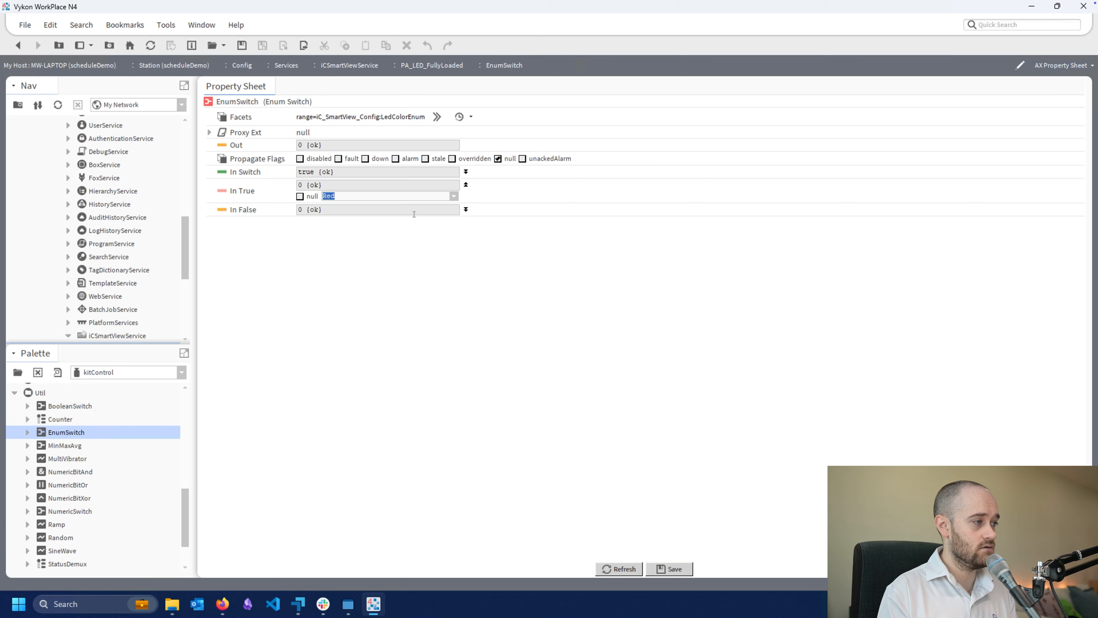
{"action": "left_click", "coordinate": [679, 570]}
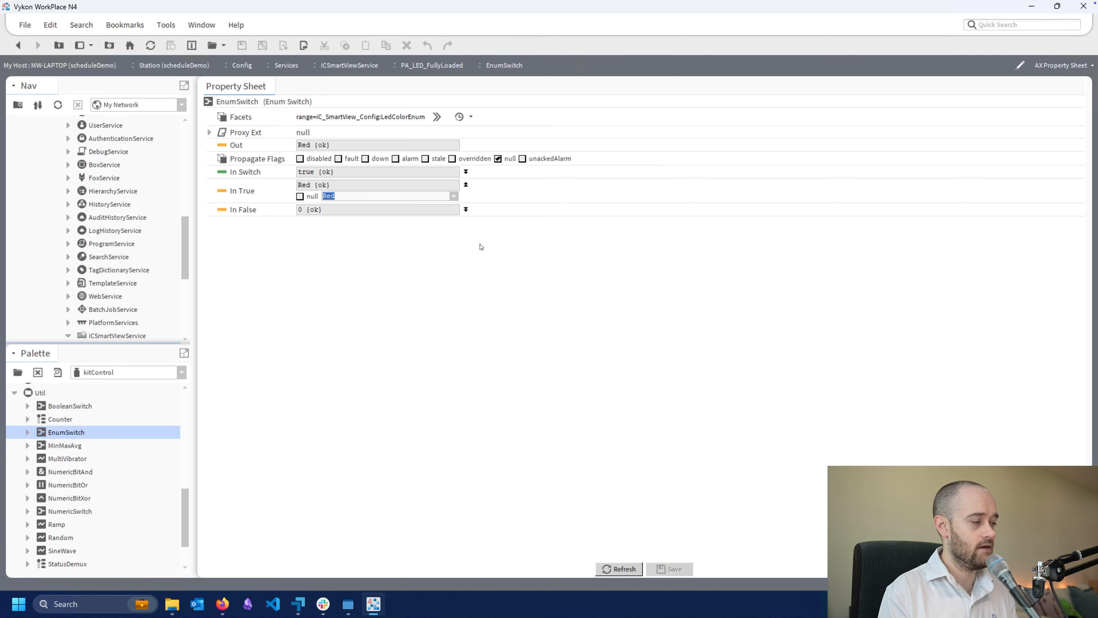
Set the EnumSwitch's In False value to Green, save it, and link its Out to LEDExt's Led Color on the wire sheet
{"action": "left_click", "coordinate": [466, 210]}
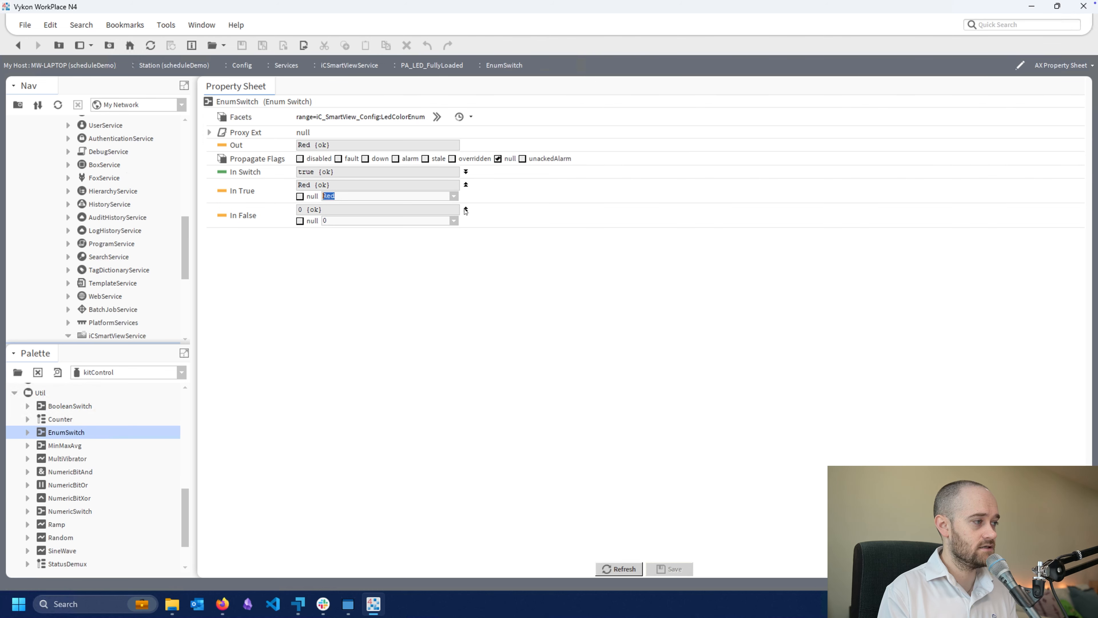
{"action": "left_click", "coordinate": [454, 221]}
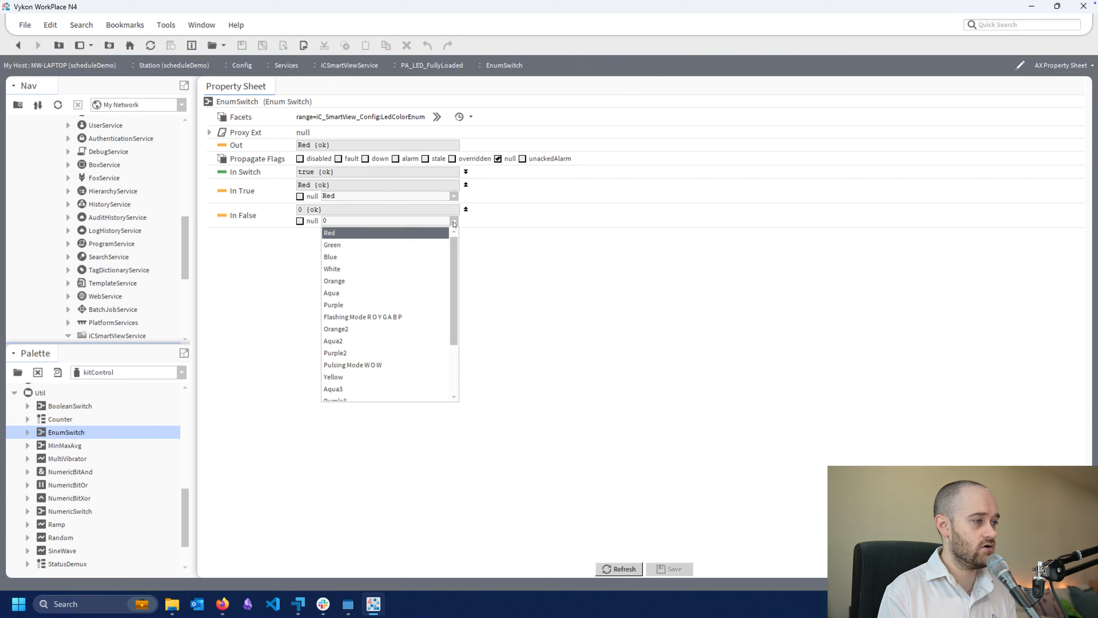
{"action": "left_click", "coordinate": [396, 245]}
{"action": "left_click", "coordinate": [685, 572]}
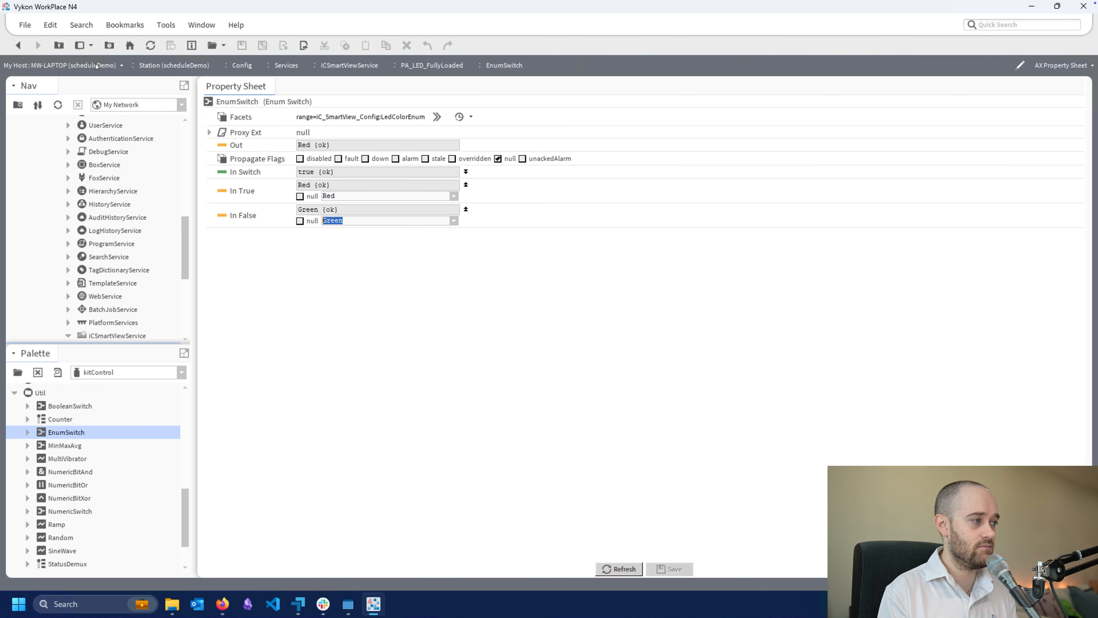
{"action": "left_click", "coordinate": [17, 44]}
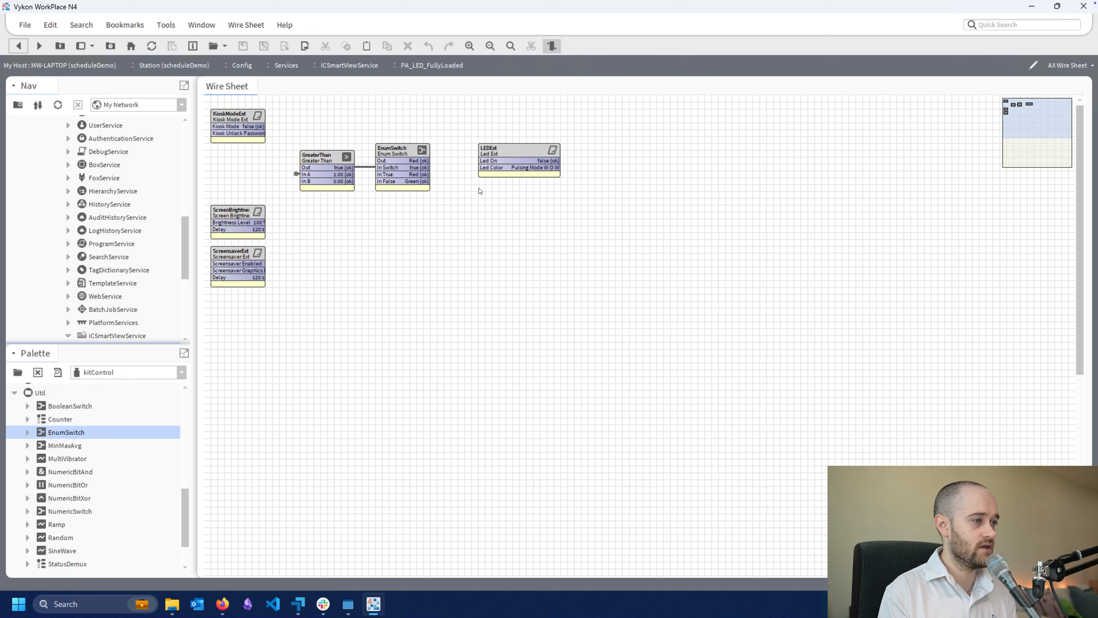
{"action": "left_click_drag", "start_coordinate": [424, 161], "coordinate": [481, 167]}
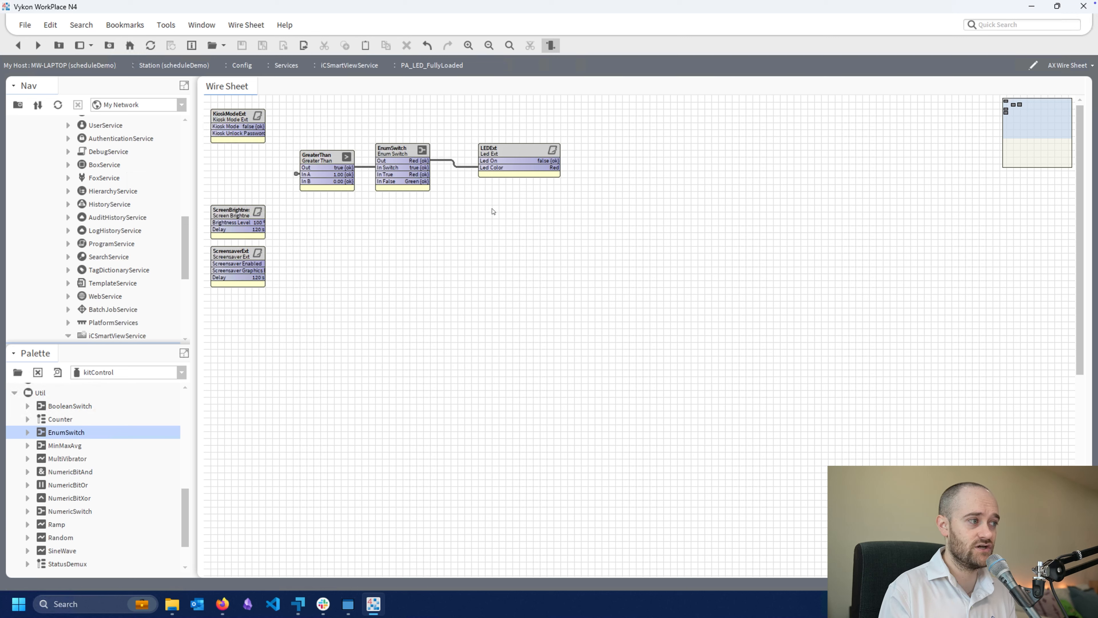
Open the alarm console of the AlarmService's ConsoleRecipient and select the unacknowledged alarmTest alarm
{"action": "scroll", "coordinate": [164, 244], "scroll_direction": "up", "scroll_amount": 5}
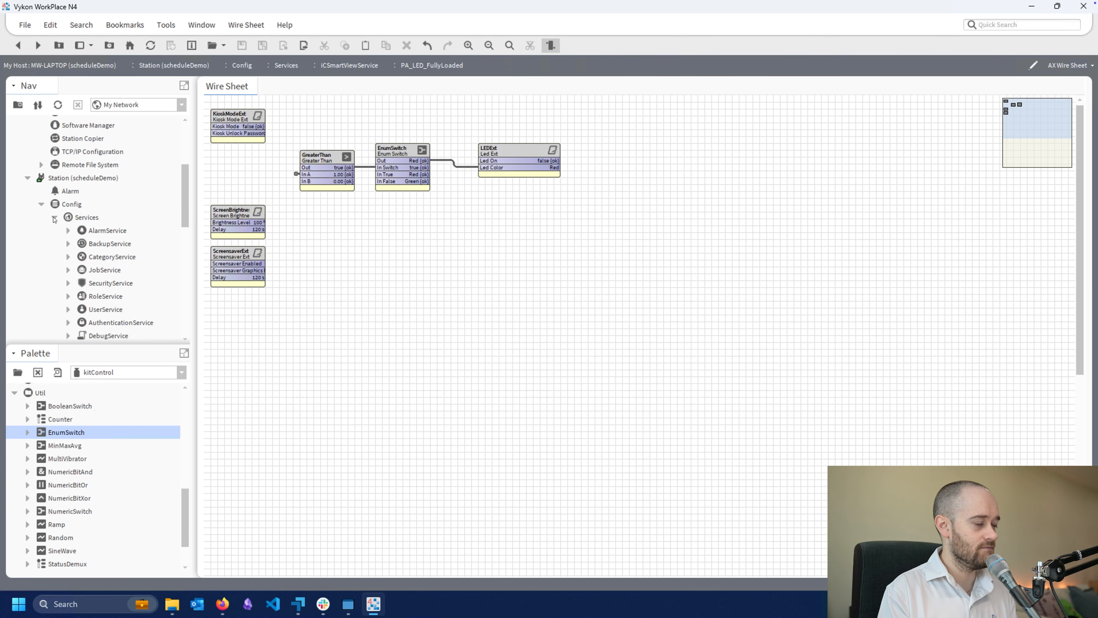
{"action": "left_click", "coordinate": [68, 231]}
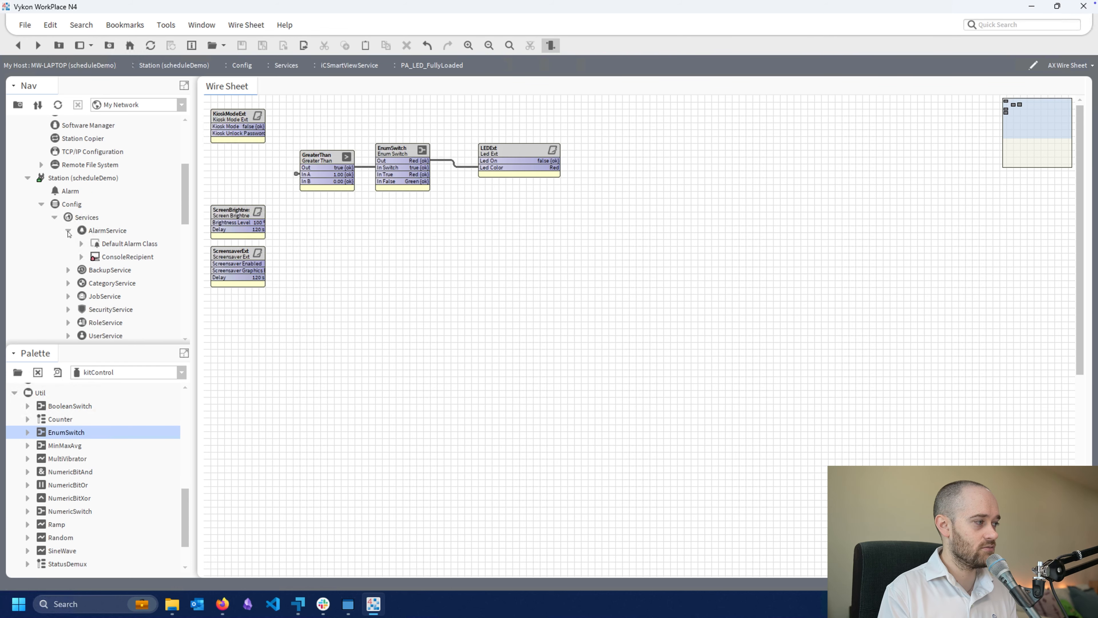
{"action": "double_click", "coordinate": [91, 256]}
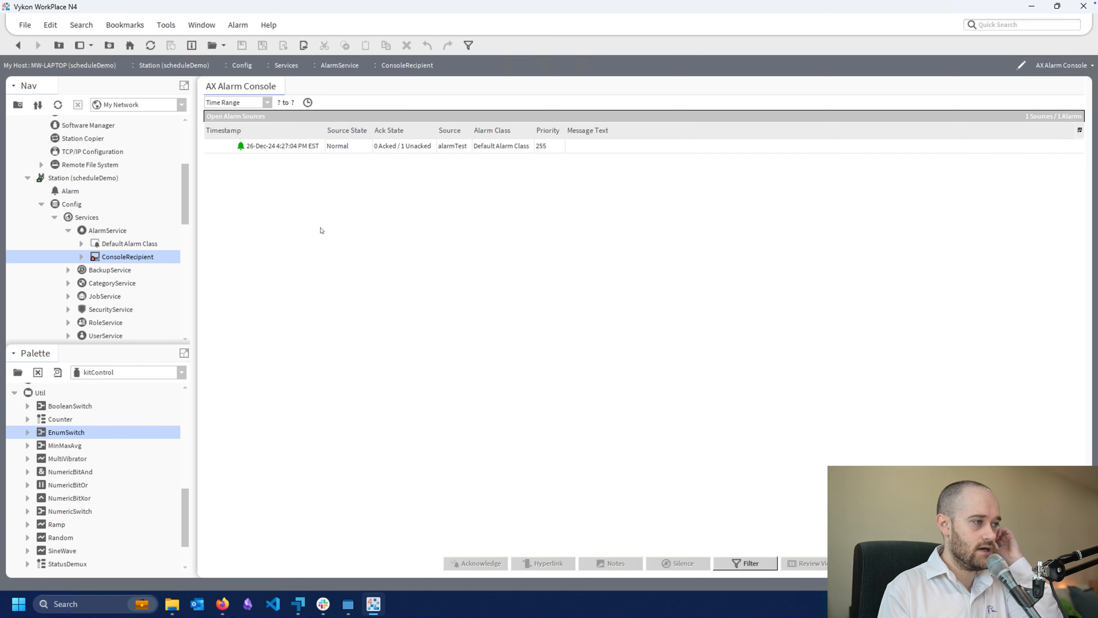
{"action": "left_click", "coordinate": [322, 147]}
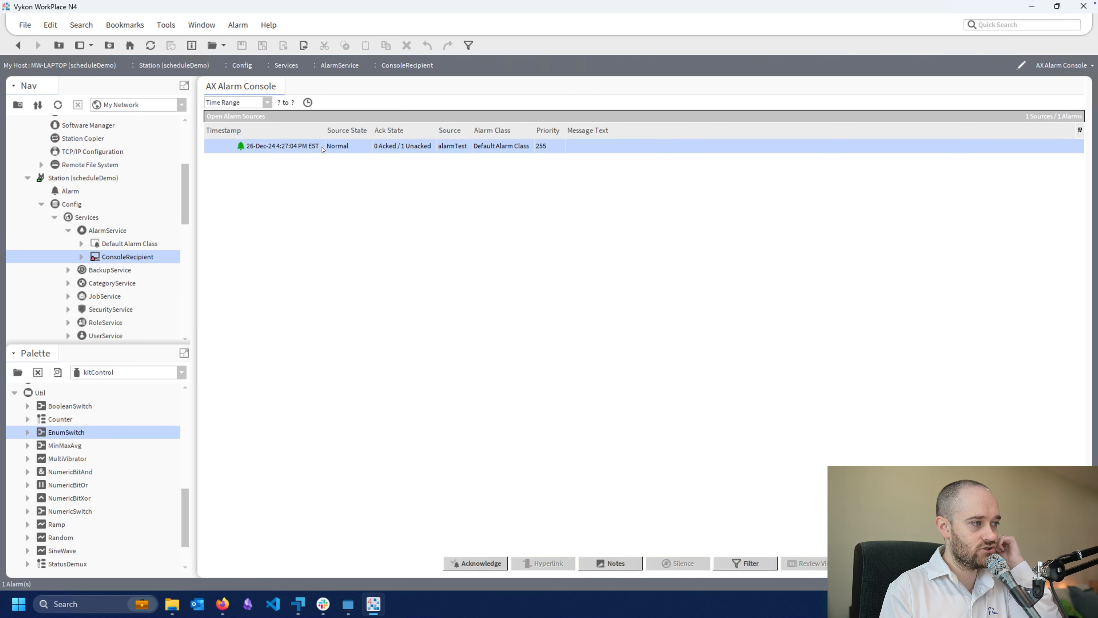